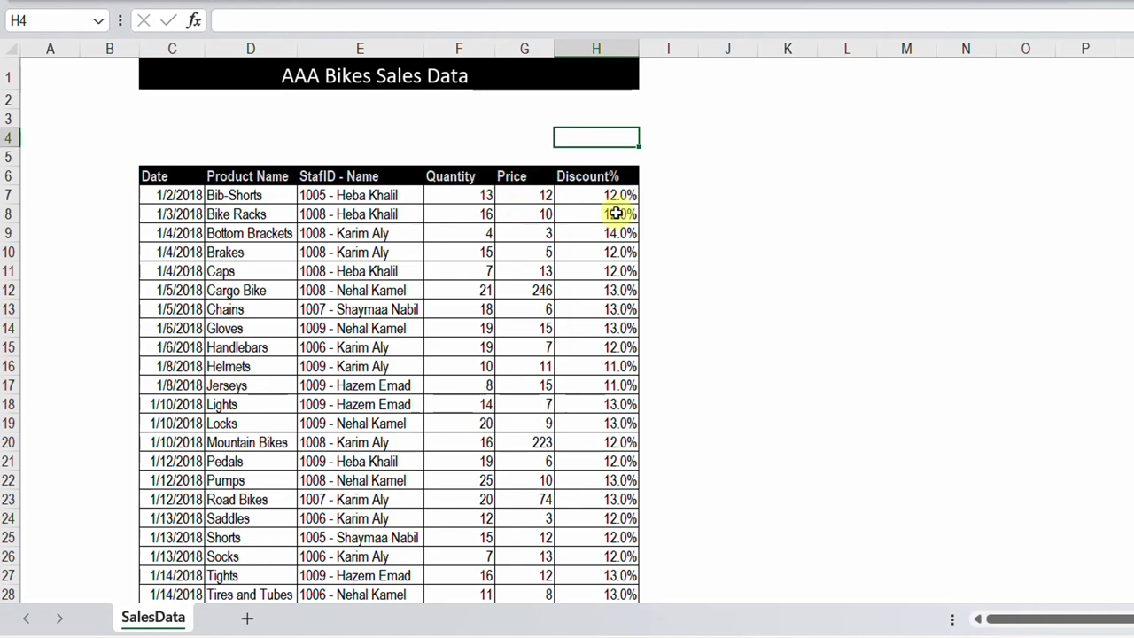
- Examine the extent of the AAA Bikes sales table by jumping to the end of the Date column and back up
left_click(196, 203)
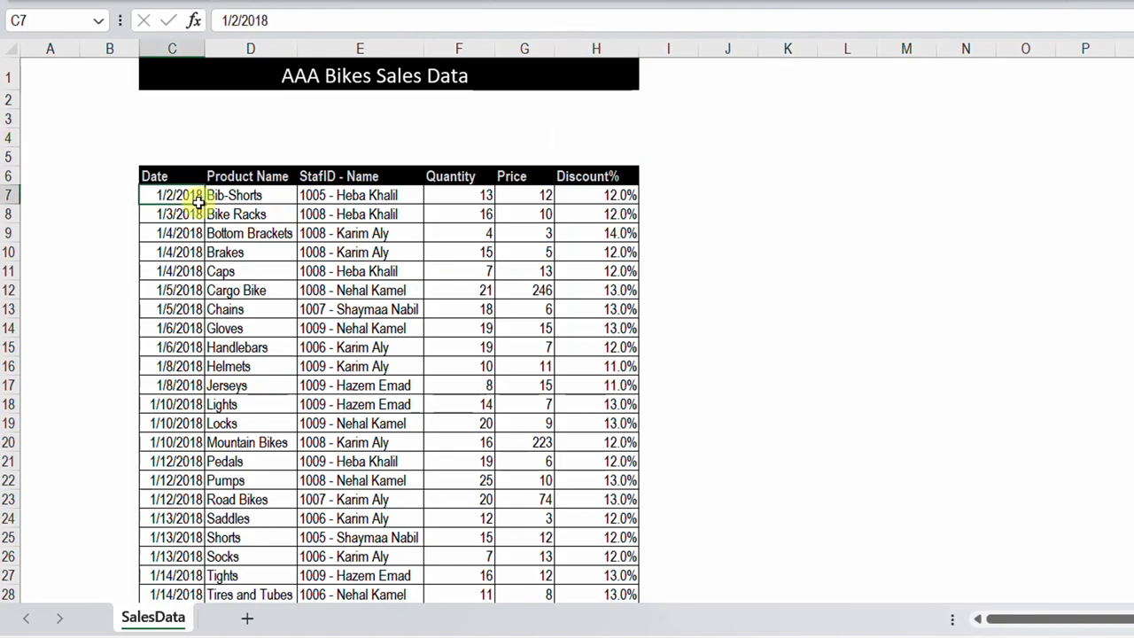
key("Down")
key("ctrl+Down")
key("ctrl+Up")
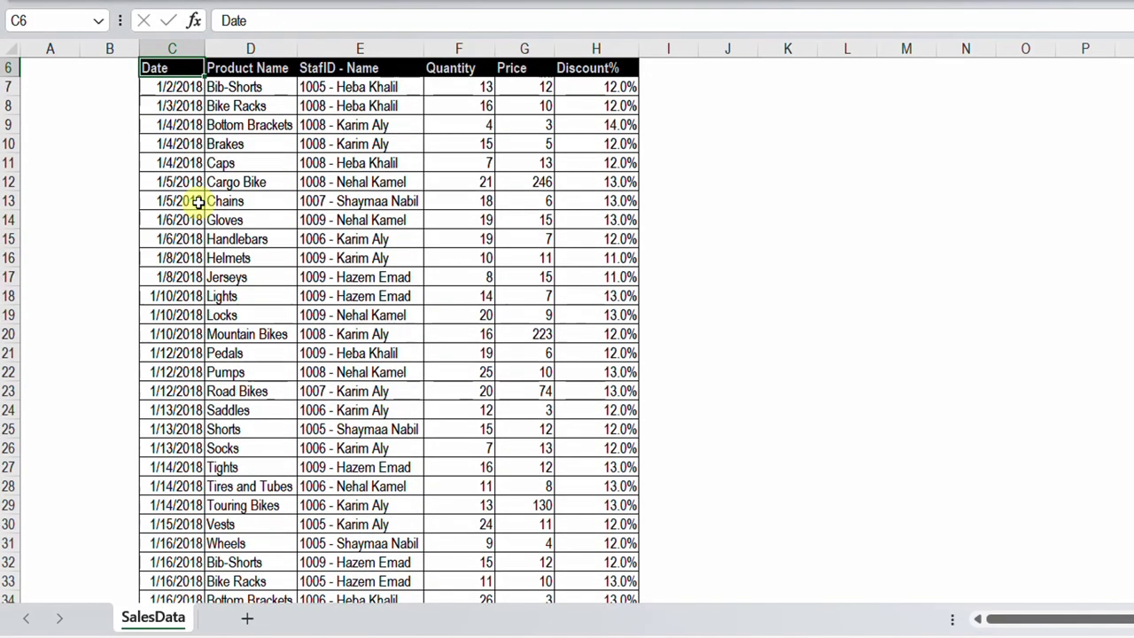
key("ctrl+Up")
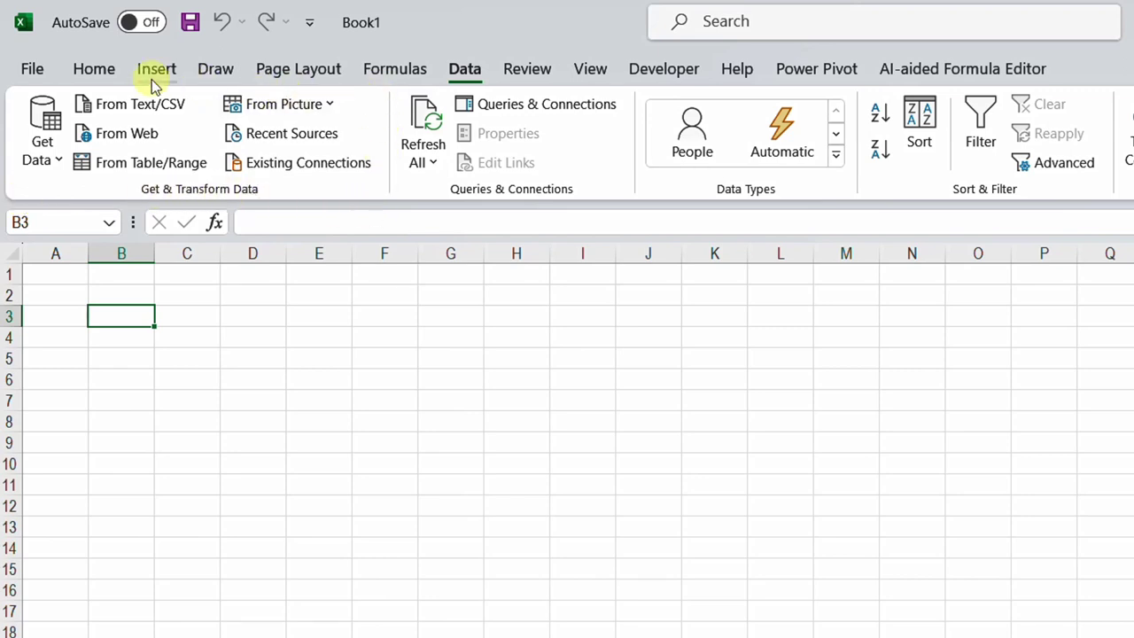
- Start a data import from a folder in the blank workbook, choosing the SalesData folder inside Learn PQ in 10
left_click(46, 161)
mouse_move(64, 202)
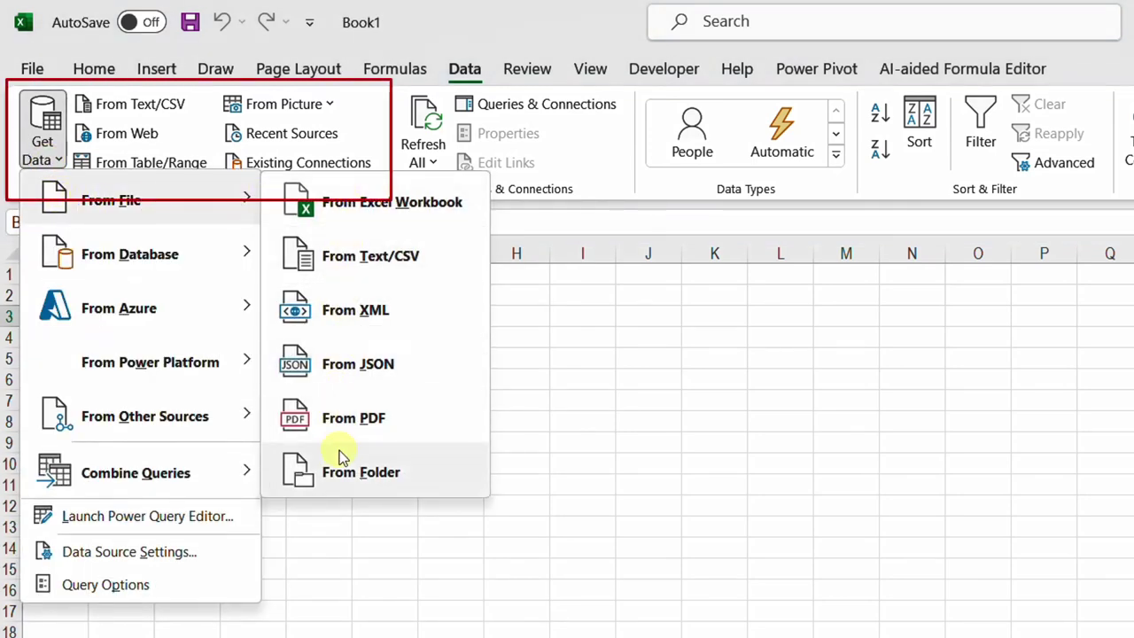
left_click(379, 471)
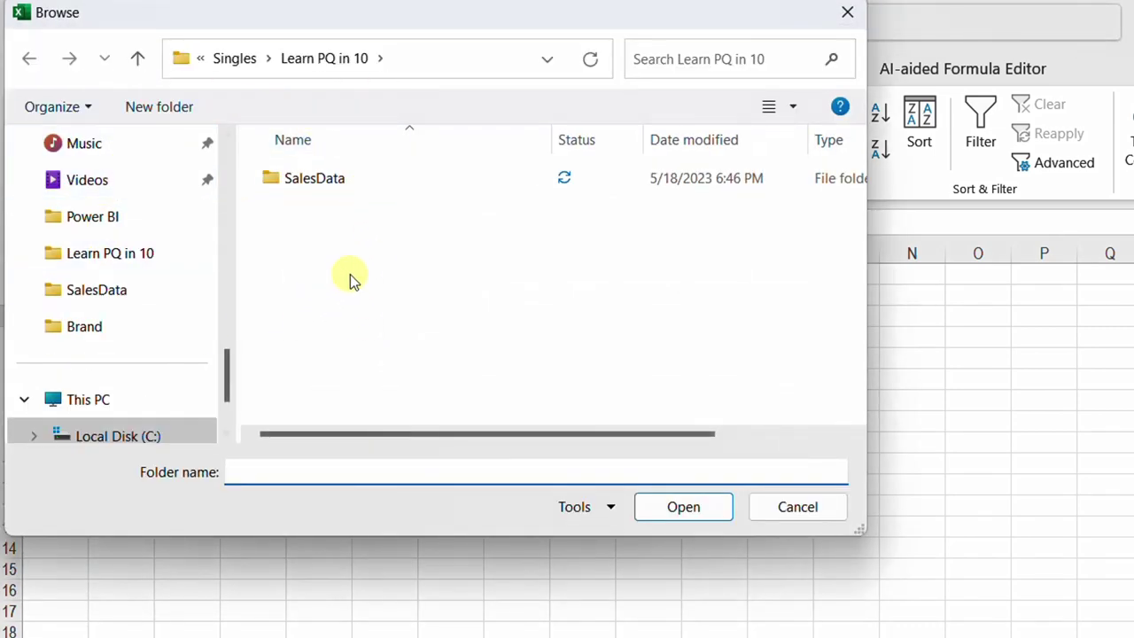
left_click(315, 178)
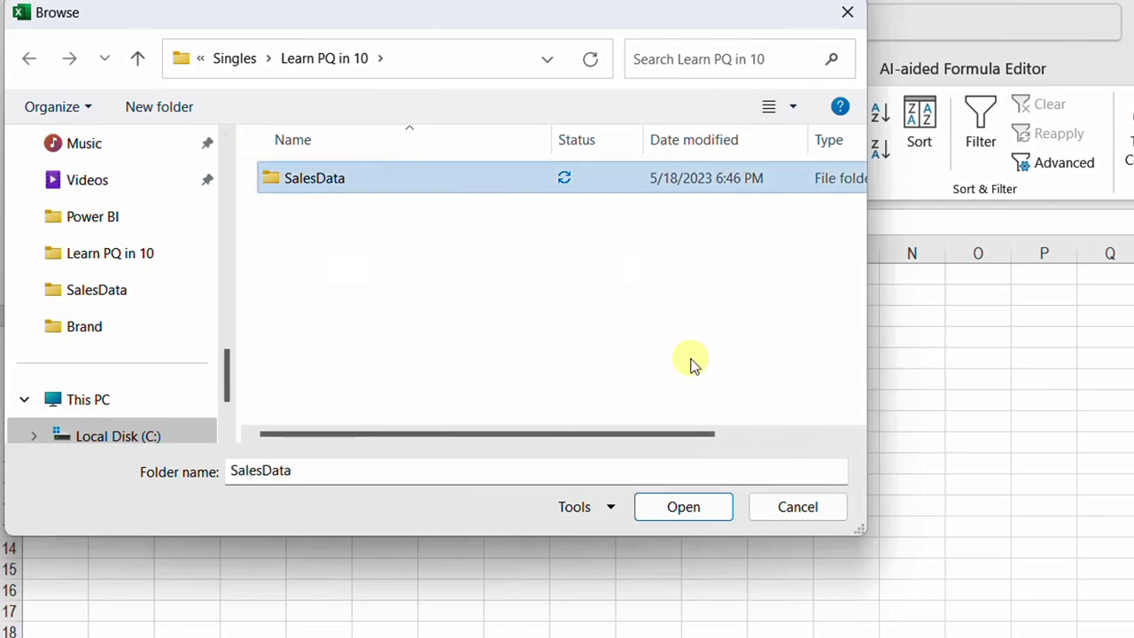
left_click(694, 512)
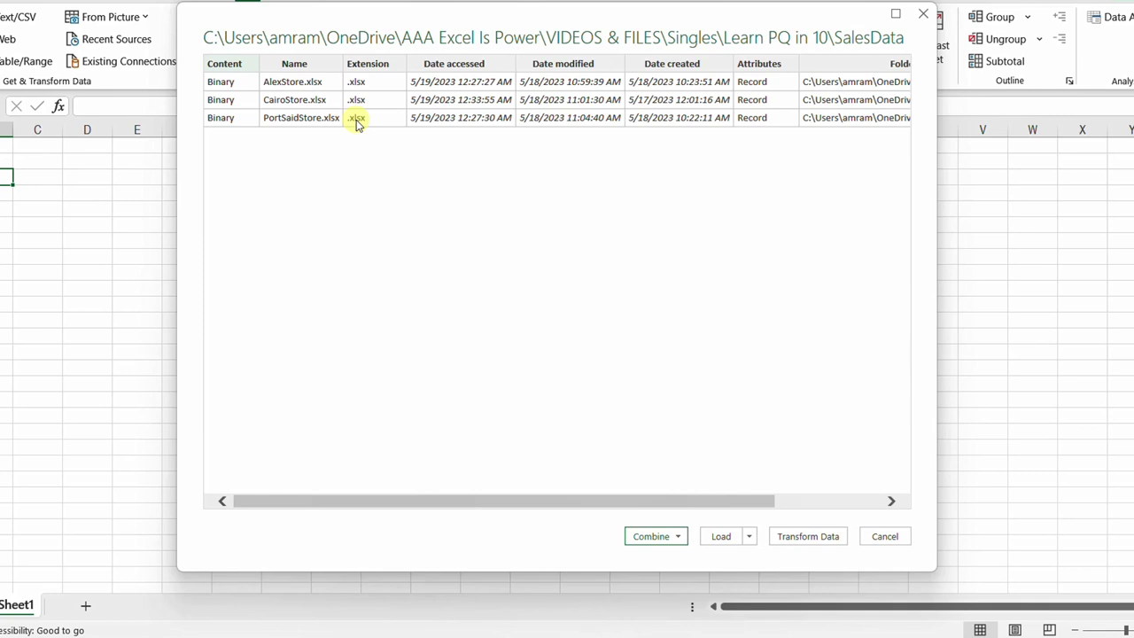
- Combine and transform the folder's files, using the first file as the sample and extracting its SalesData sheet
left_click(681, 536)
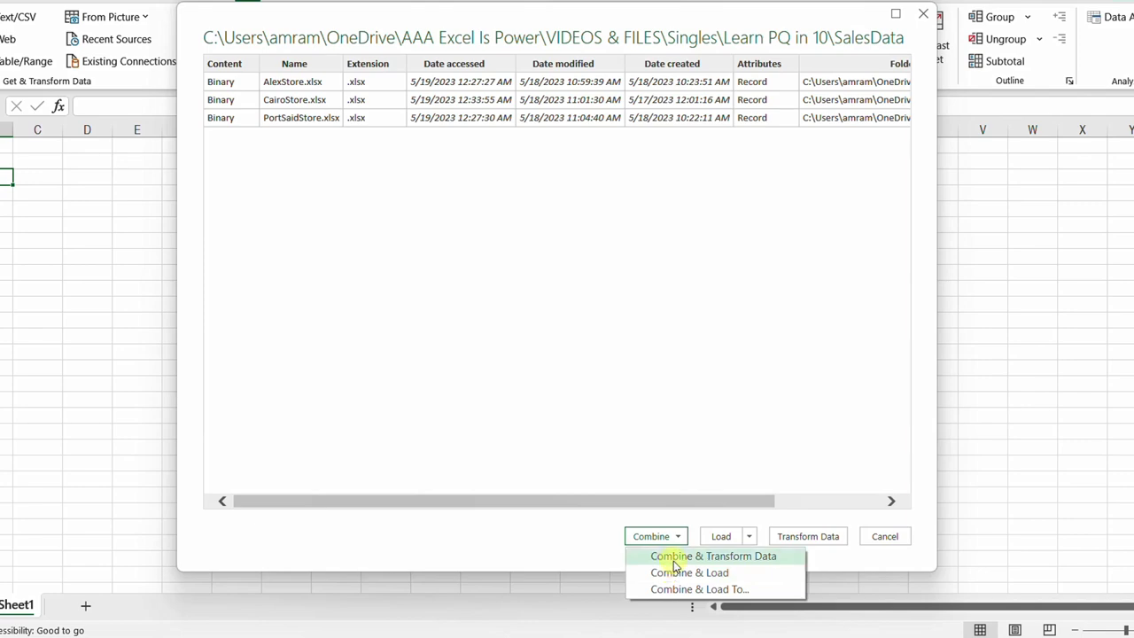
left_click(676, 558)
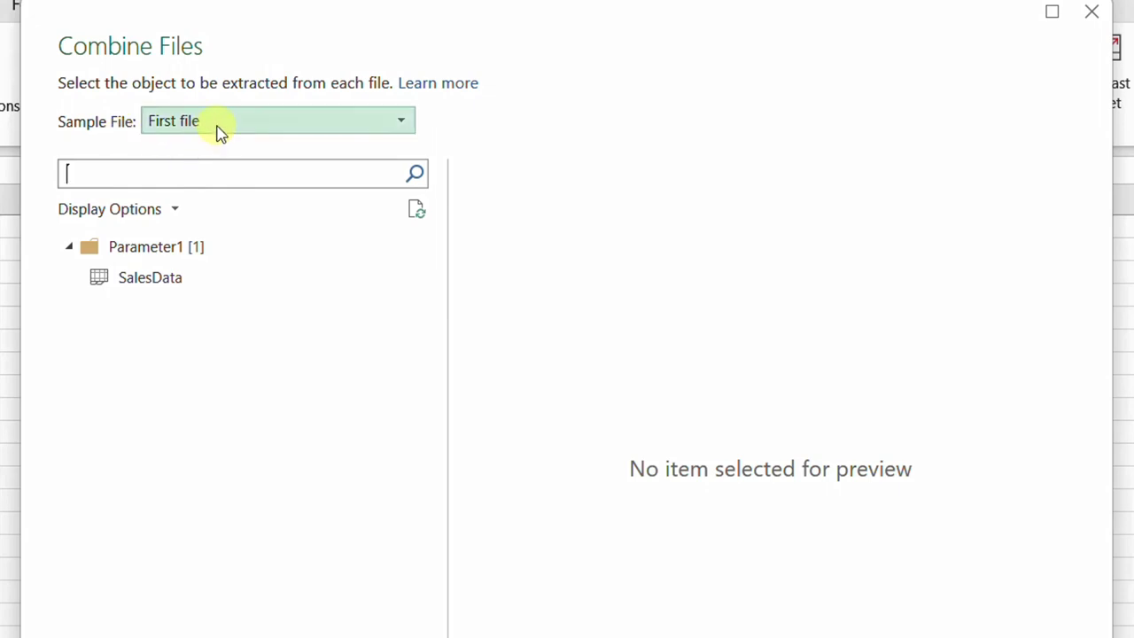
left_click(263, 128)
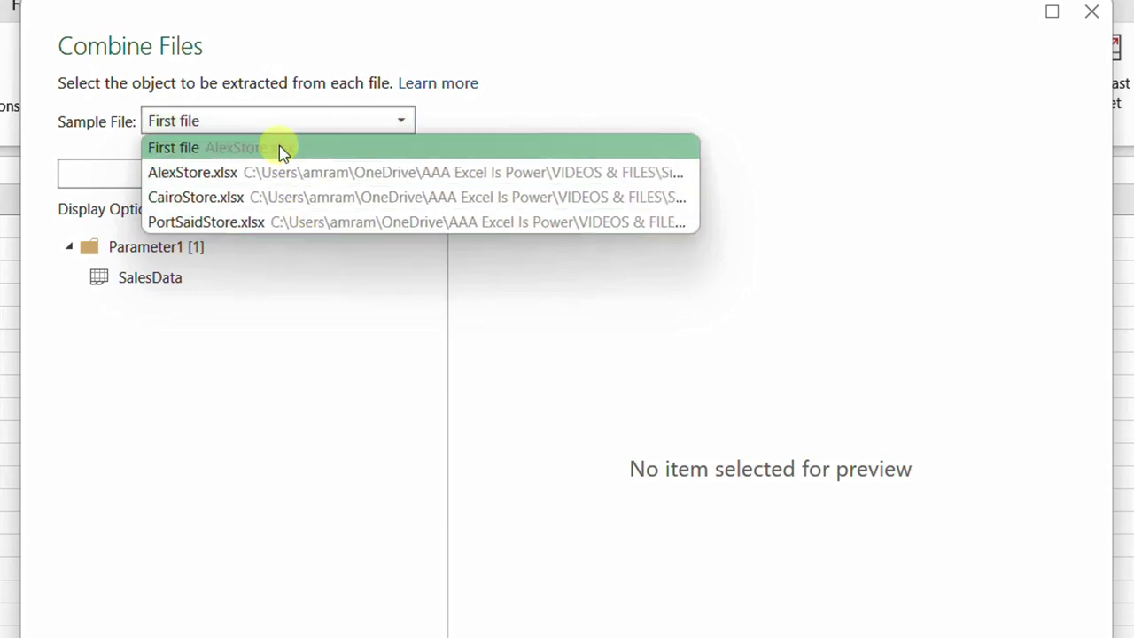
left_click(277, 147)
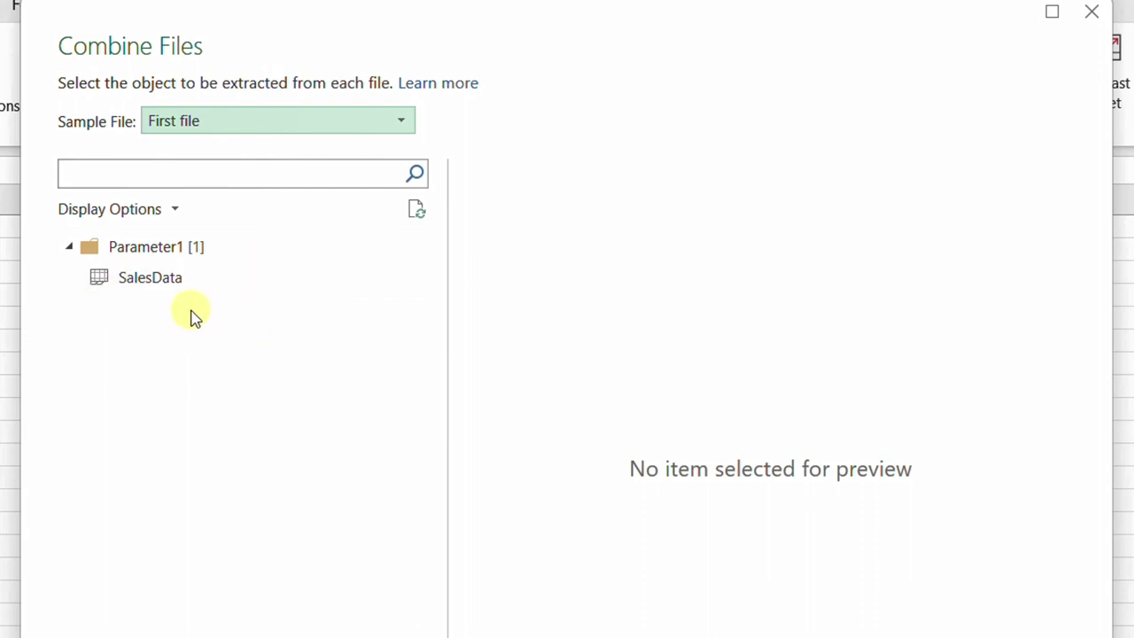
left_click(147, 293)
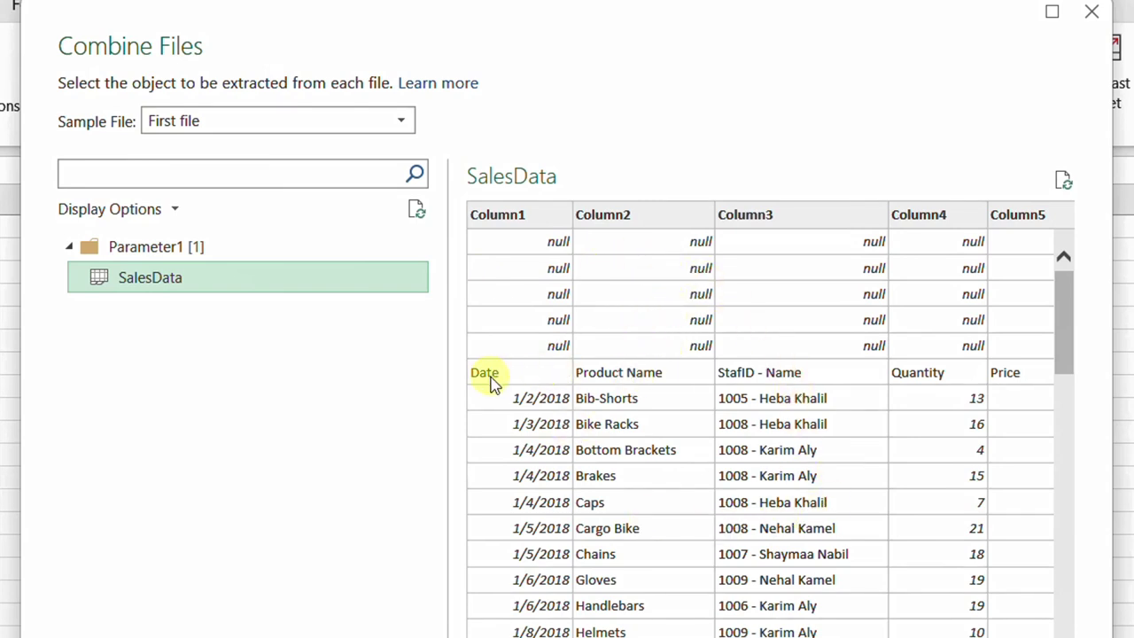
scroll(771, 425, "right", 3)
scroll(771, 426, "left", 3)
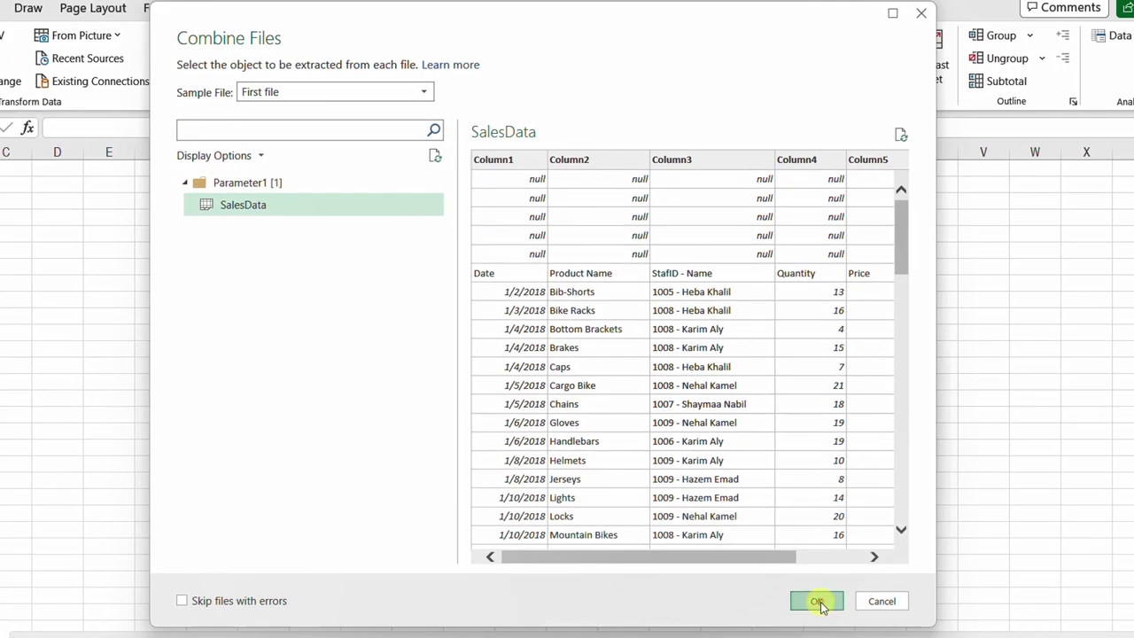
left_click(817, 601)
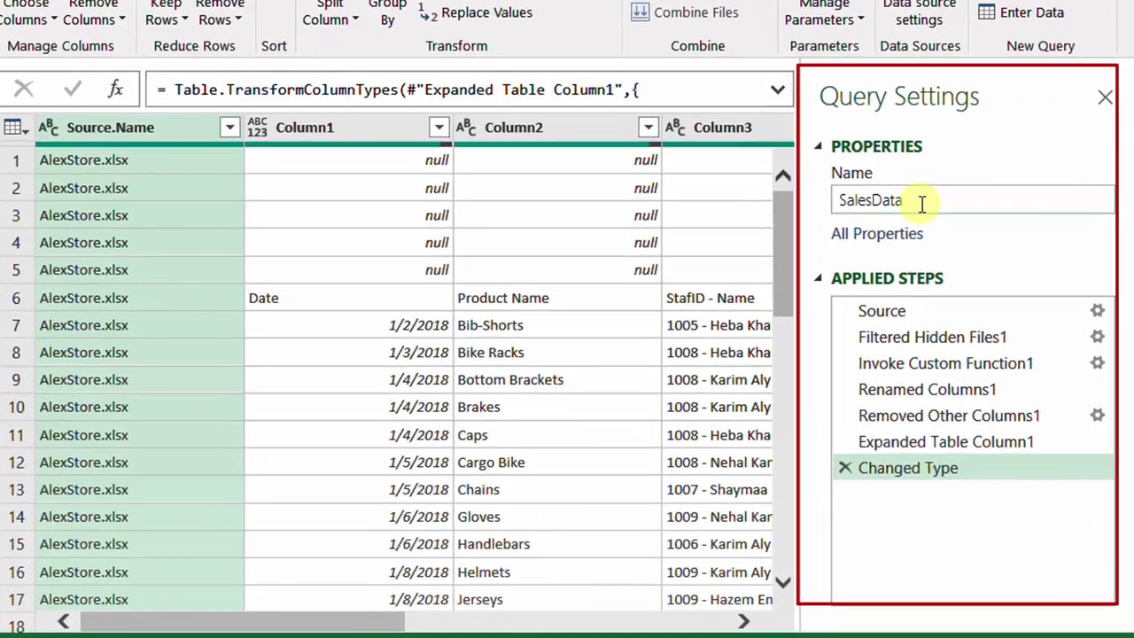
- Review the SalesData query's applied steps and the complete file list in the Source.Name filter, leaving the column unfiltered
left_click(972, 268)
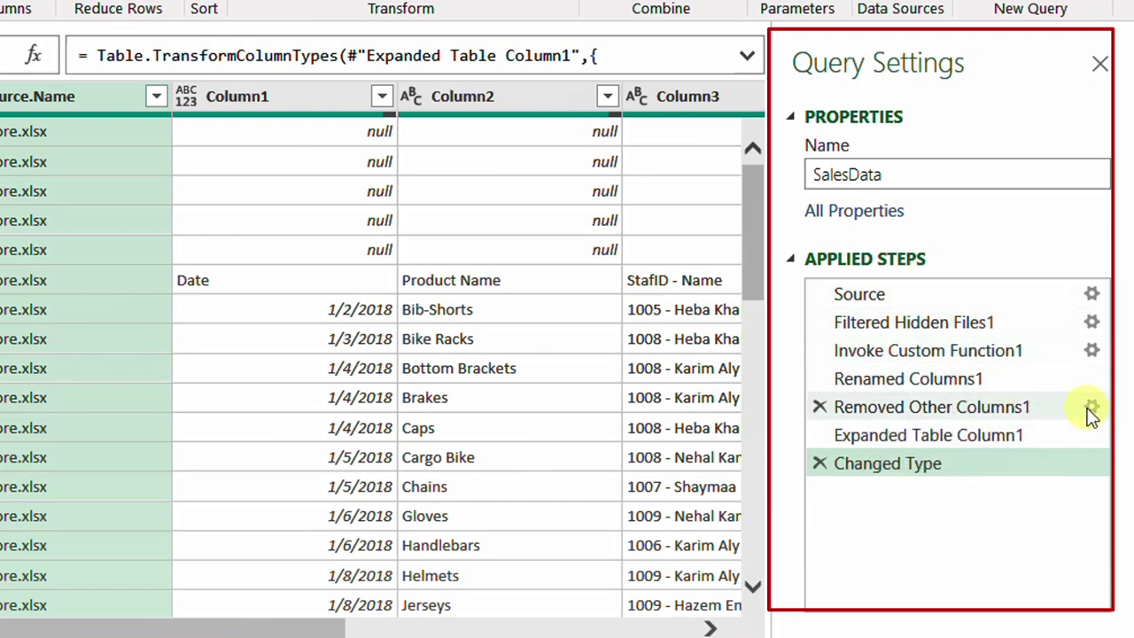
left_click_drag(1083, 381, 1031, 486)
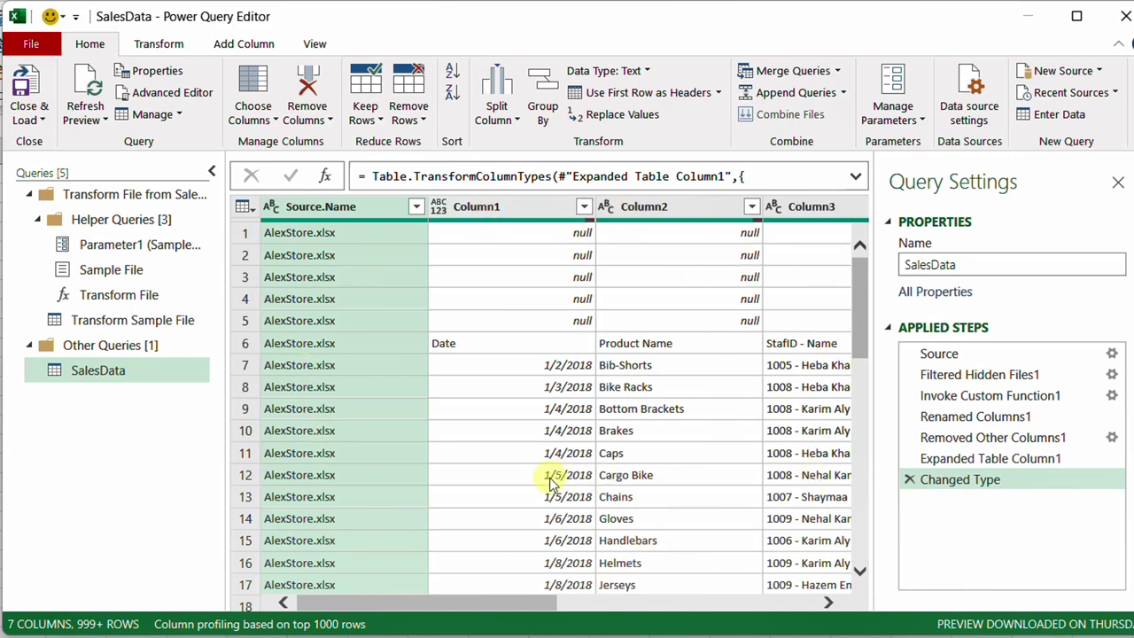
left_click(416, 207)
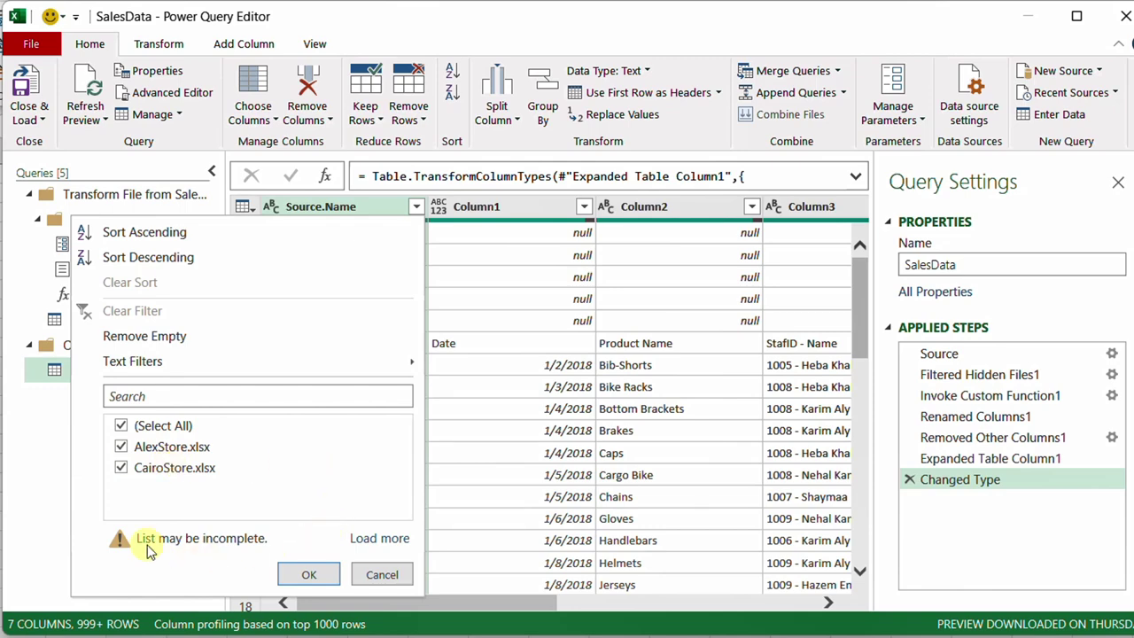
left_click(379, 539)
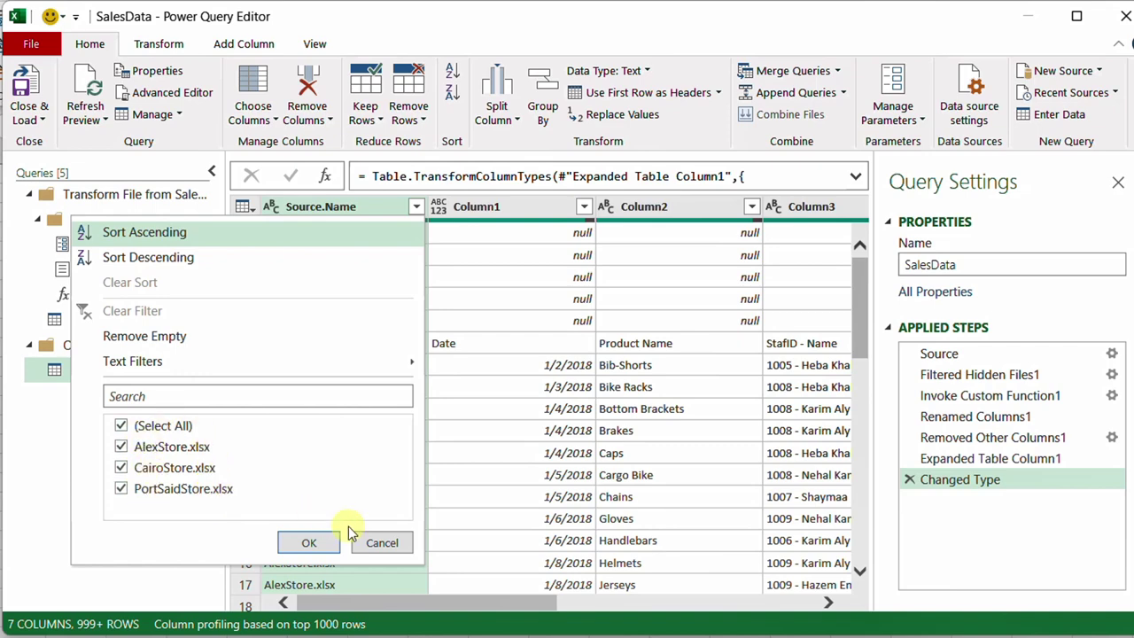
left_click(381, 544)
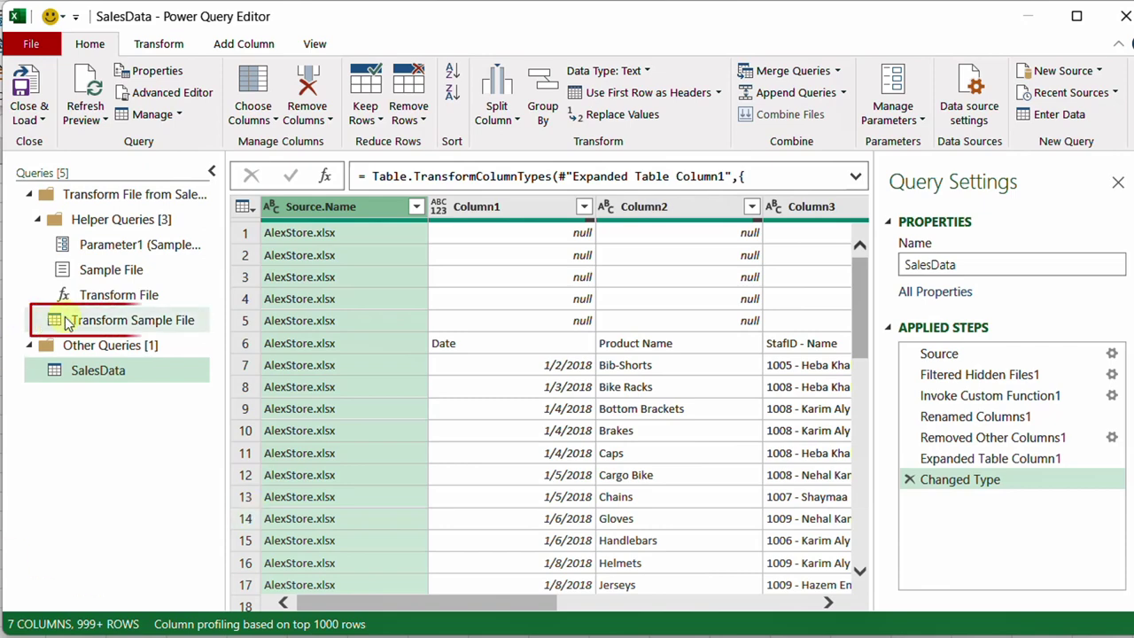
- Remove the top 5 rows in the Transform Sample File query and use the first remaining row as headers
left_click(147, 326)
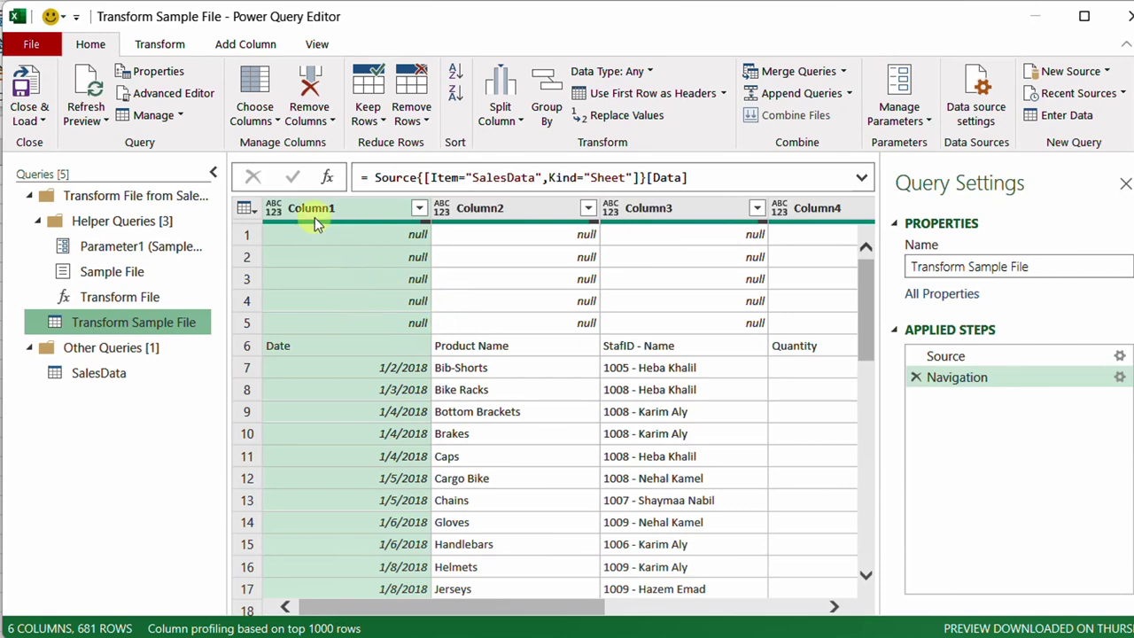
left_click(422, 121)
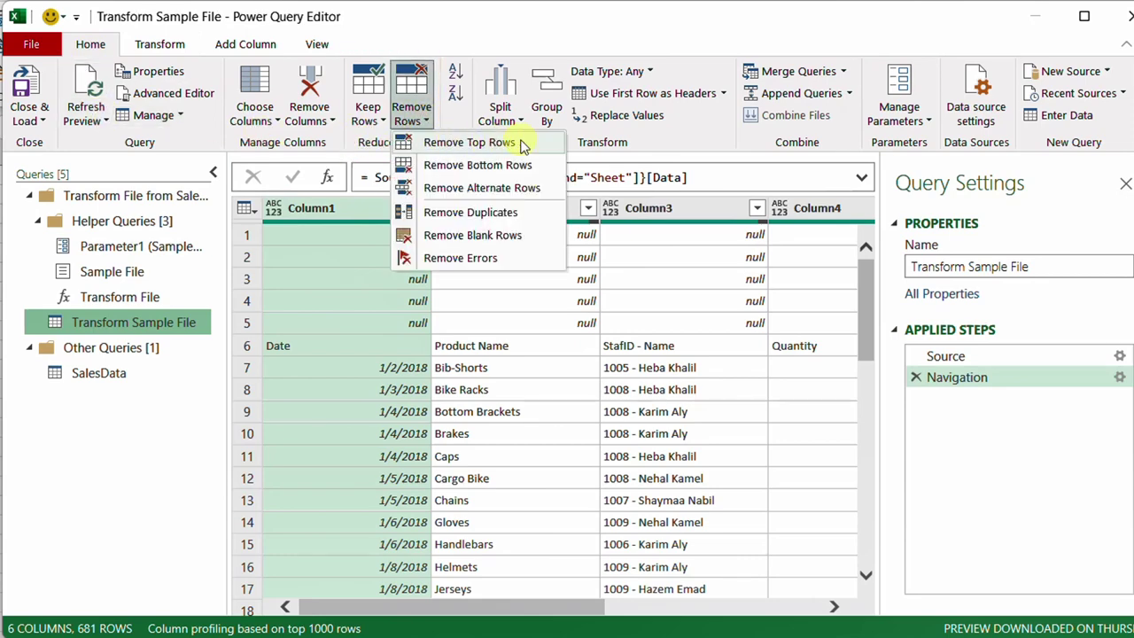
left_click(486, 144)
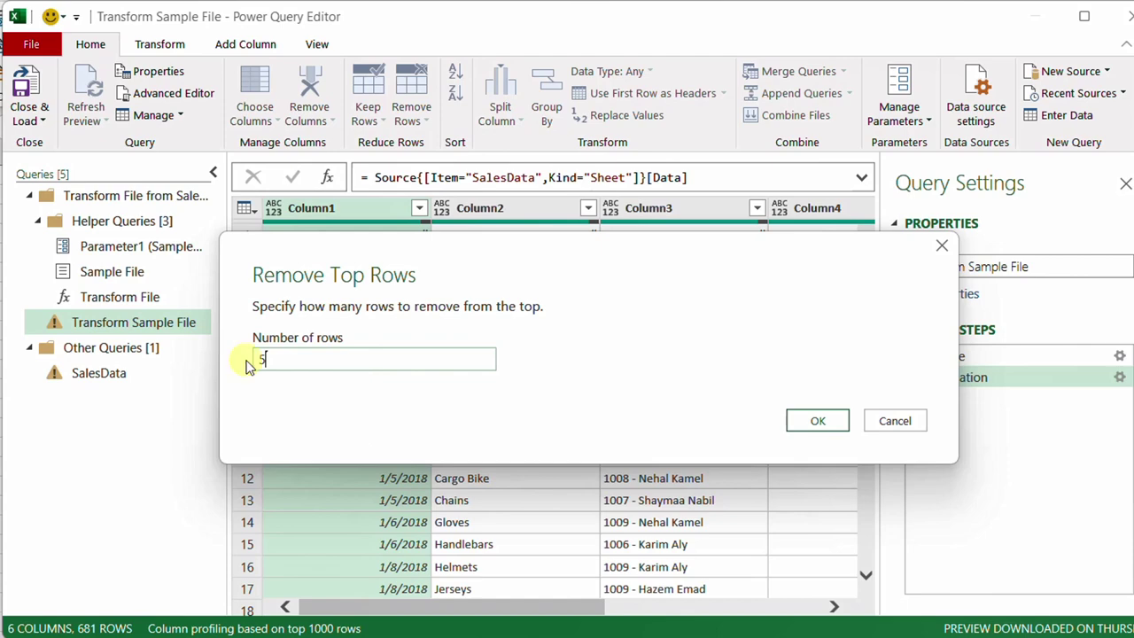
left_click(837, 420)
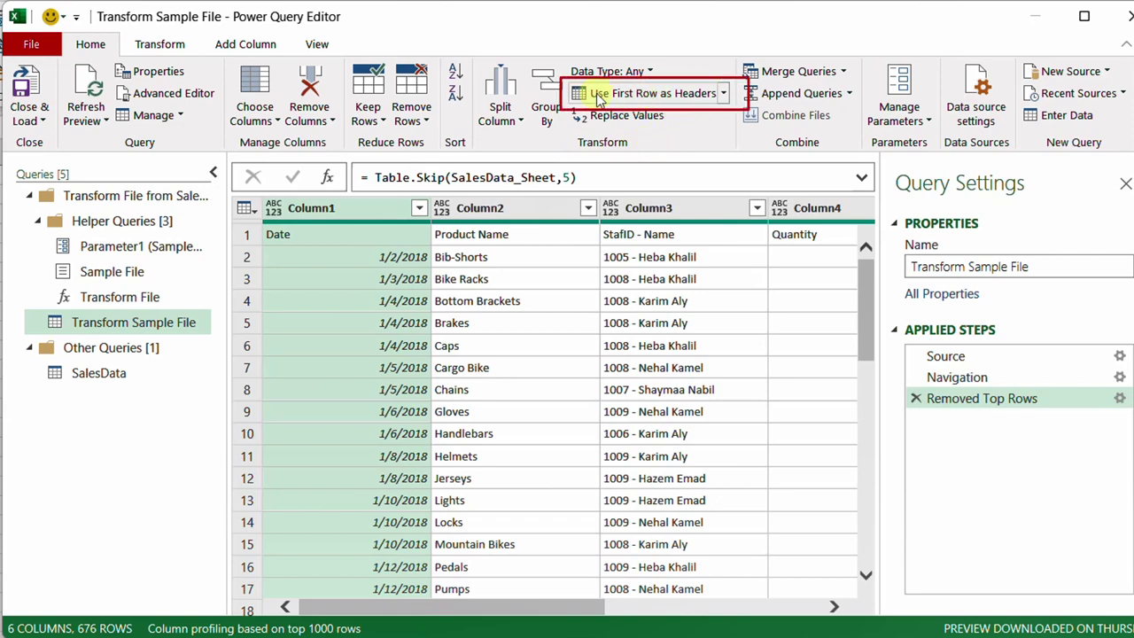
left_click(624, 97)
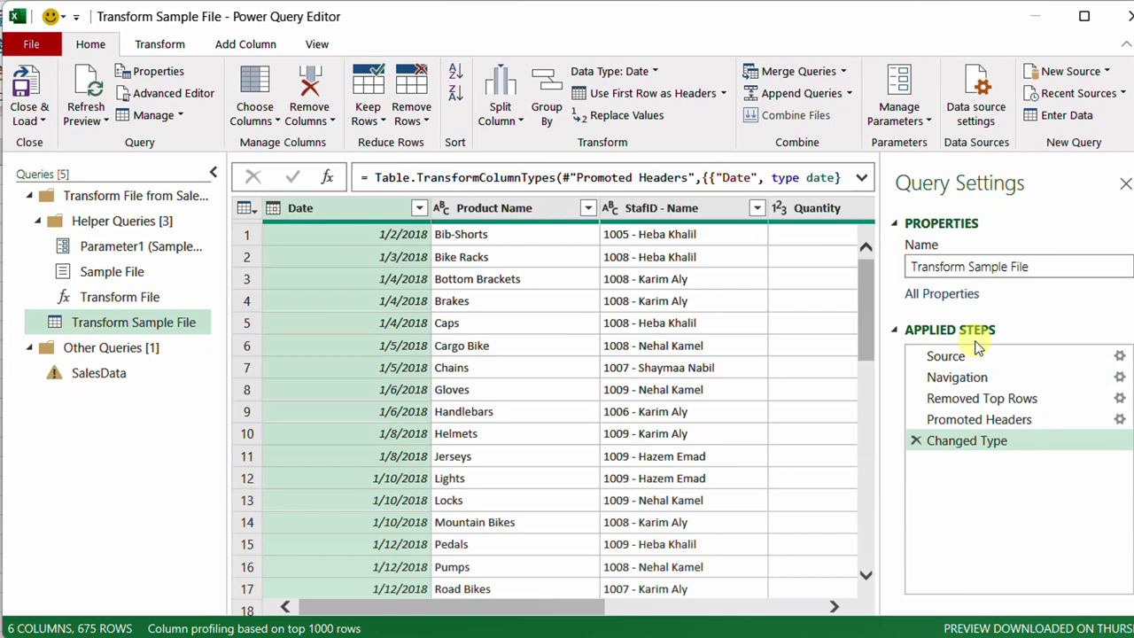
mouse_move(984, 398)
left_mouse_down()
mouse_move(1007, 398)
mouse_move(1000, 443)
mouse_move(979, 403)
left_mouse_up()
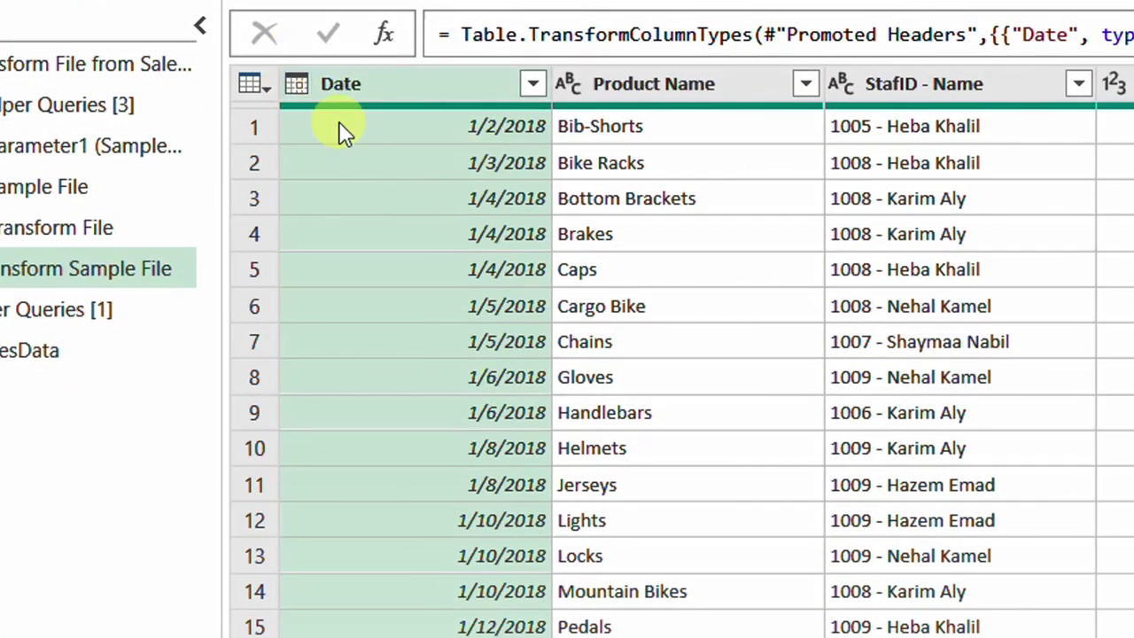
- Look over the Date column's data type options and delete the Changed Type step from the Transform Sample File query
left_click(296, 85)
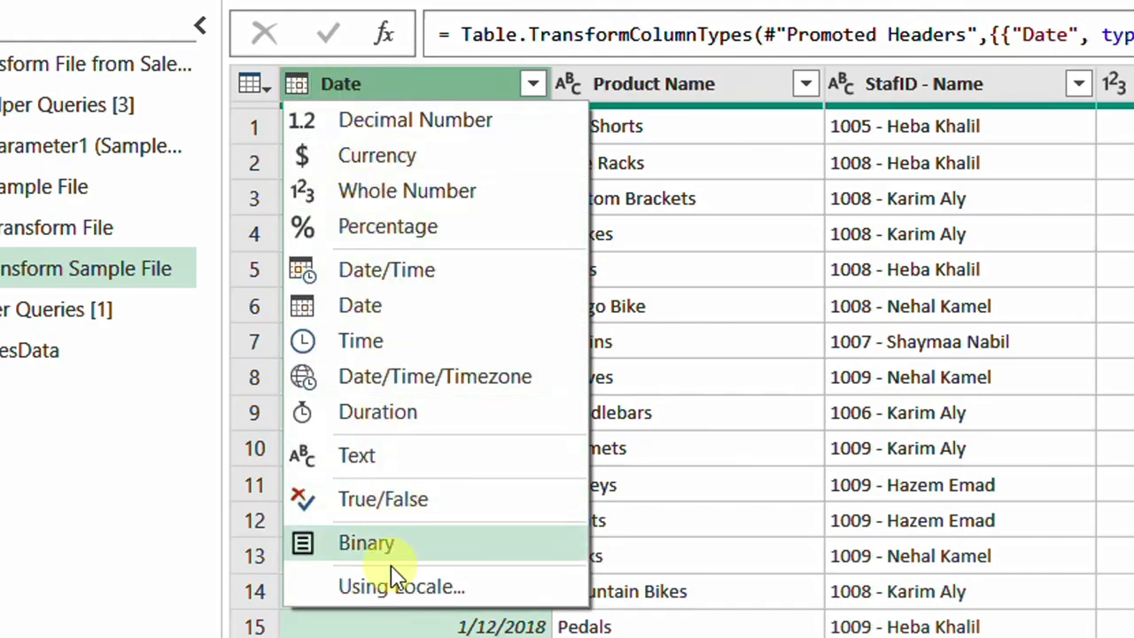
left_click(390, 77)
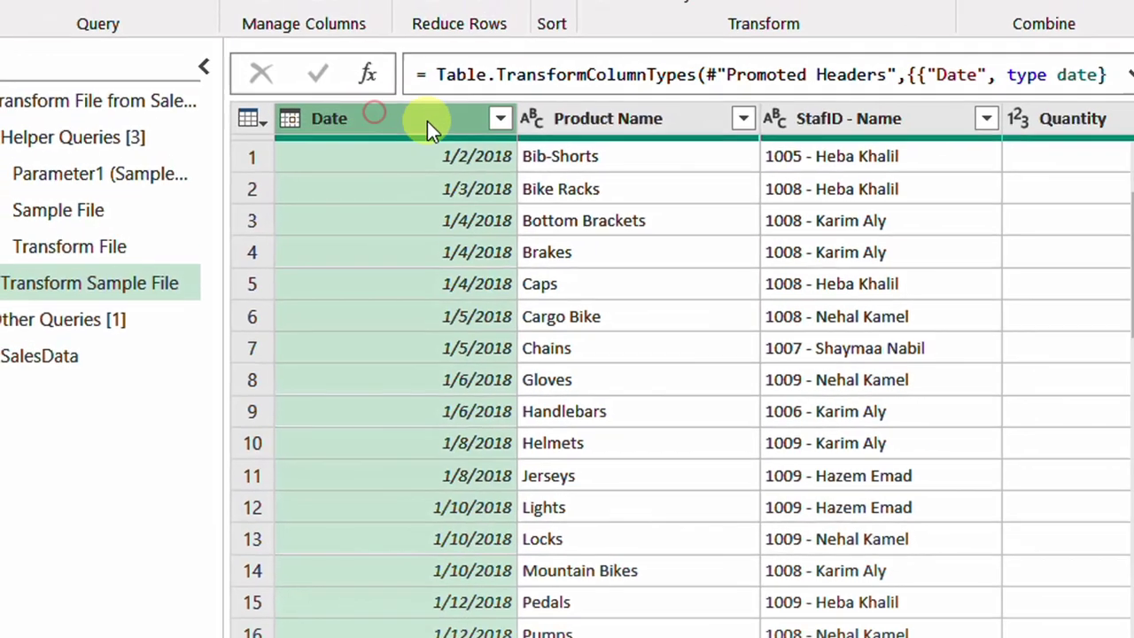
left_click_drag(461, 608, 337, 592)
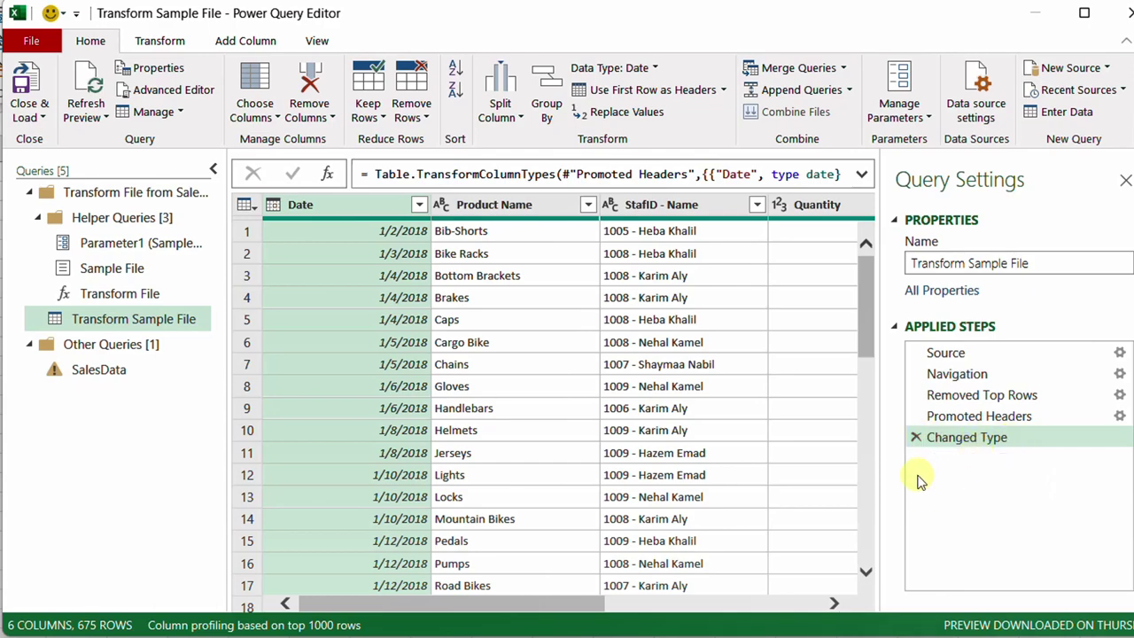
left_click(917, 438)
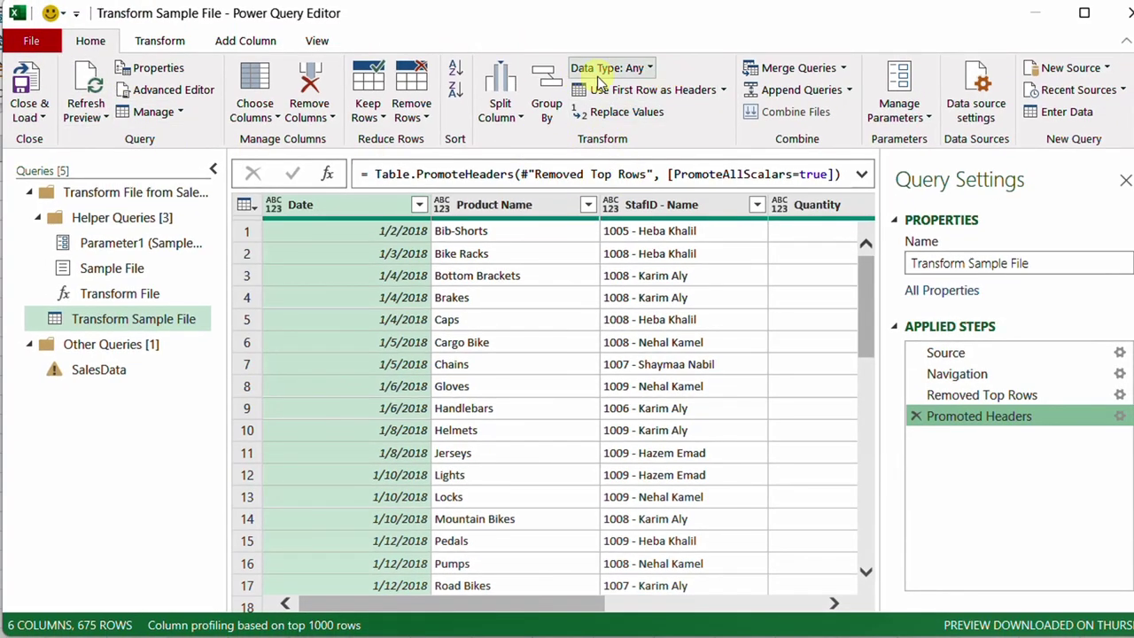
left_click(643, 69)
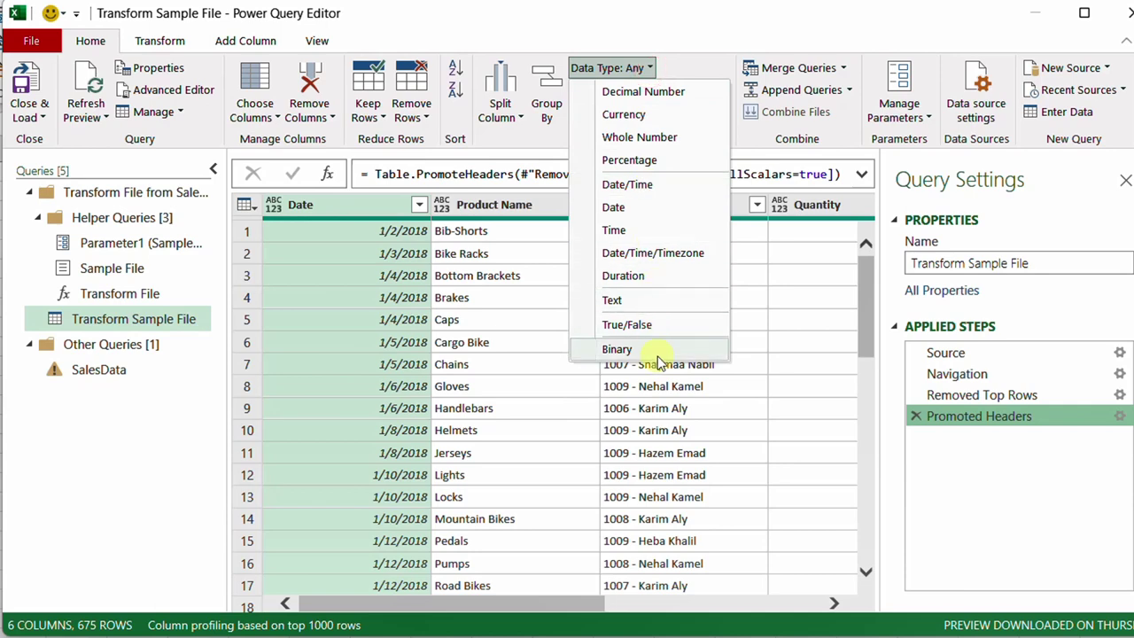
left_click(650, 67)
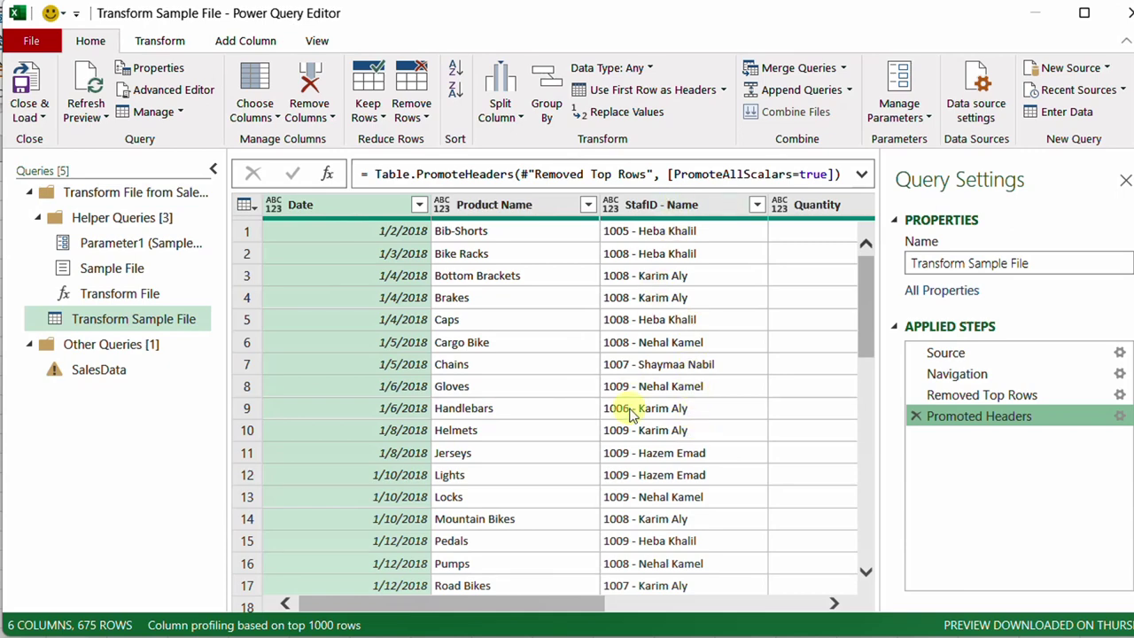
- Split the StafID - Name column at each occurrence of the custom delimiter " - " and delete the automatically added Changed Type step
left_click(667, 205)
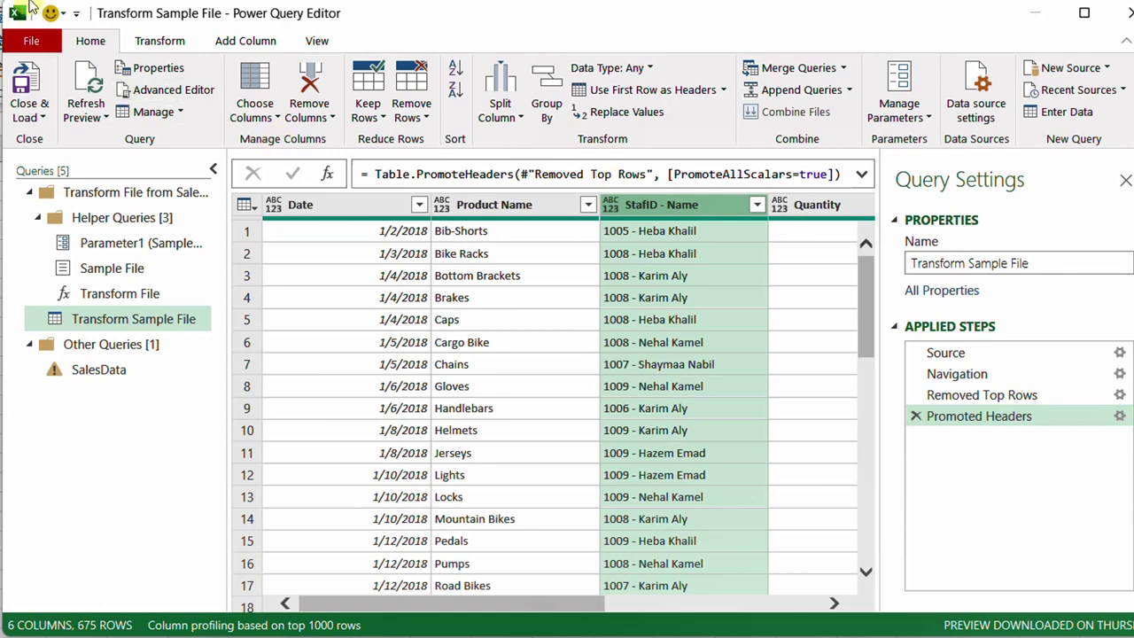
left_click(517, 120)
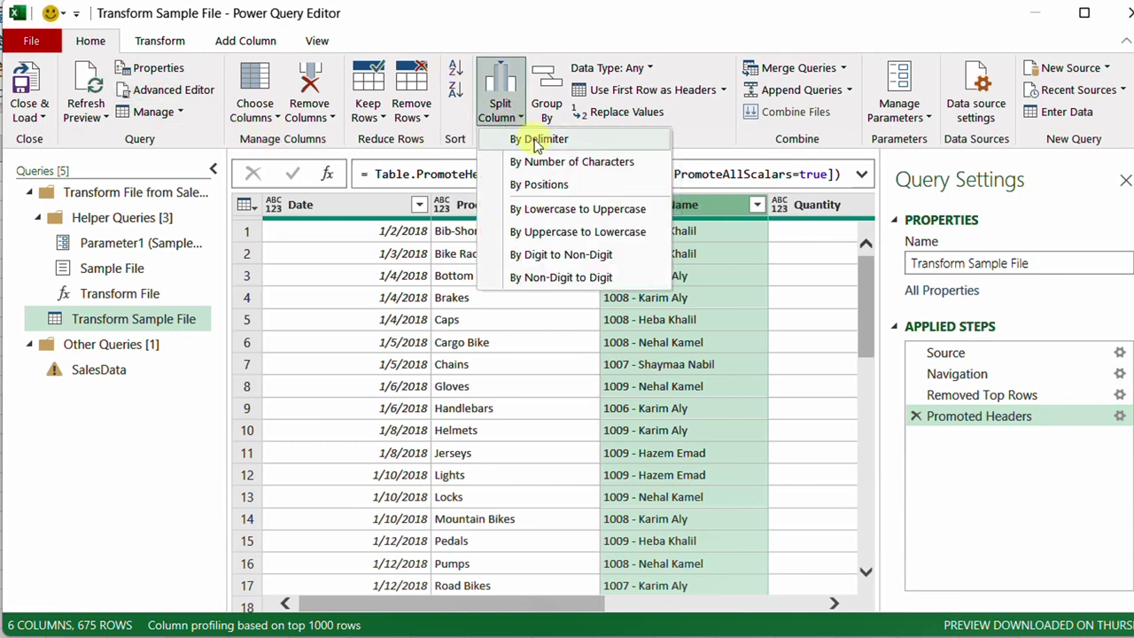
left_click(536, 140)
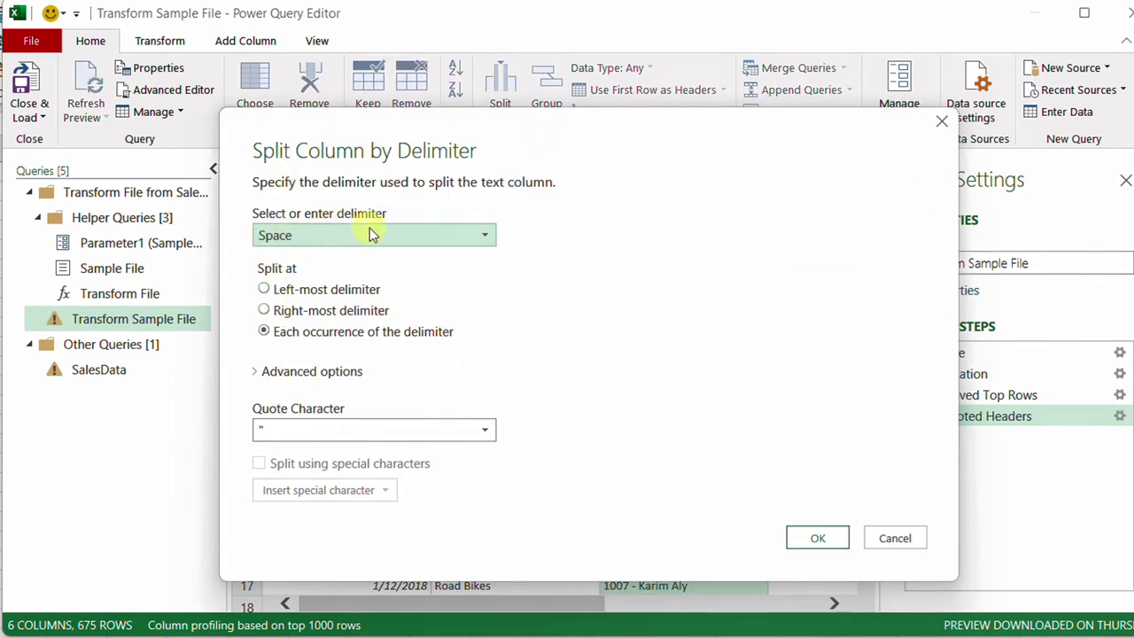
left_click_drag(481, 145, 441, 293)
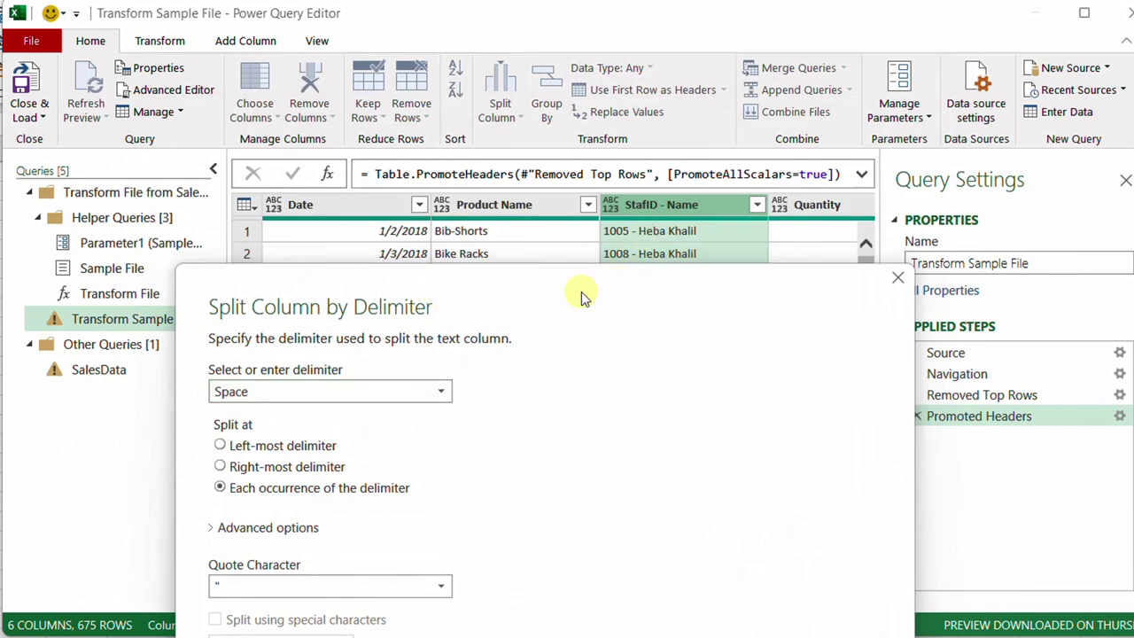
left_click(429, 393)
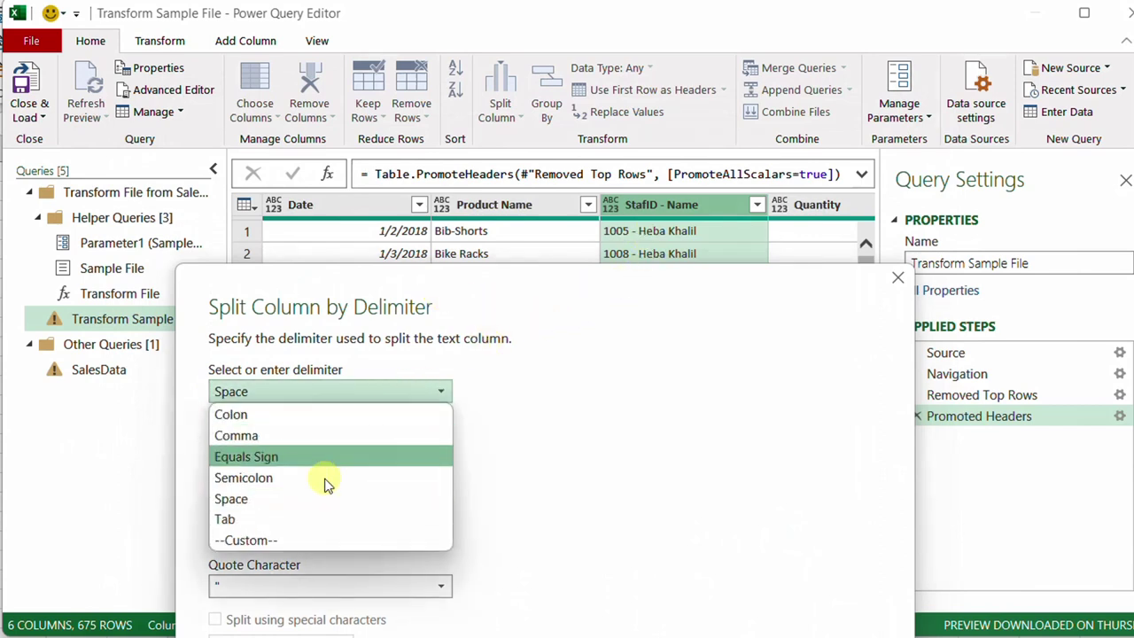
left_click(300, 544)
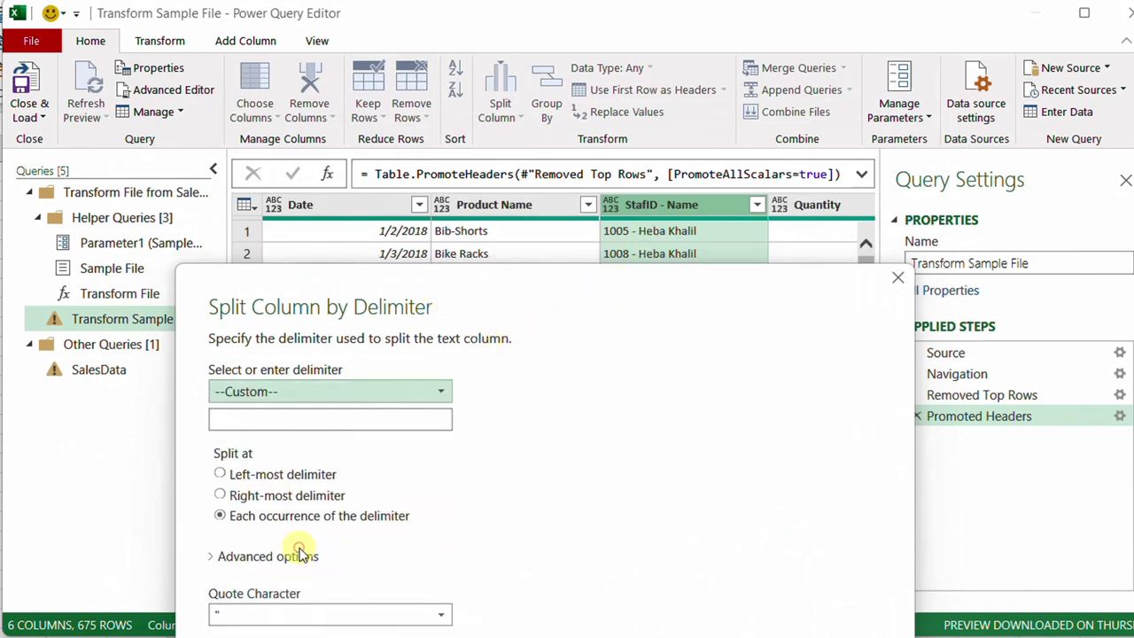
left_click(265, 422)
type("-")
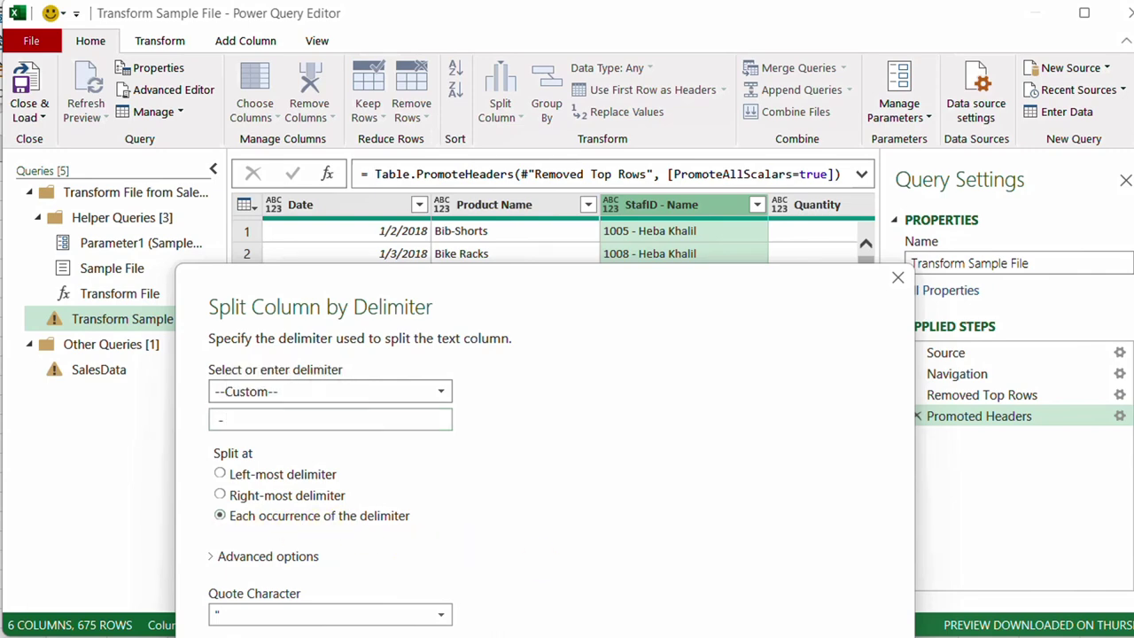
key("Return")
left_click_drag(469, 608, 562, 606)
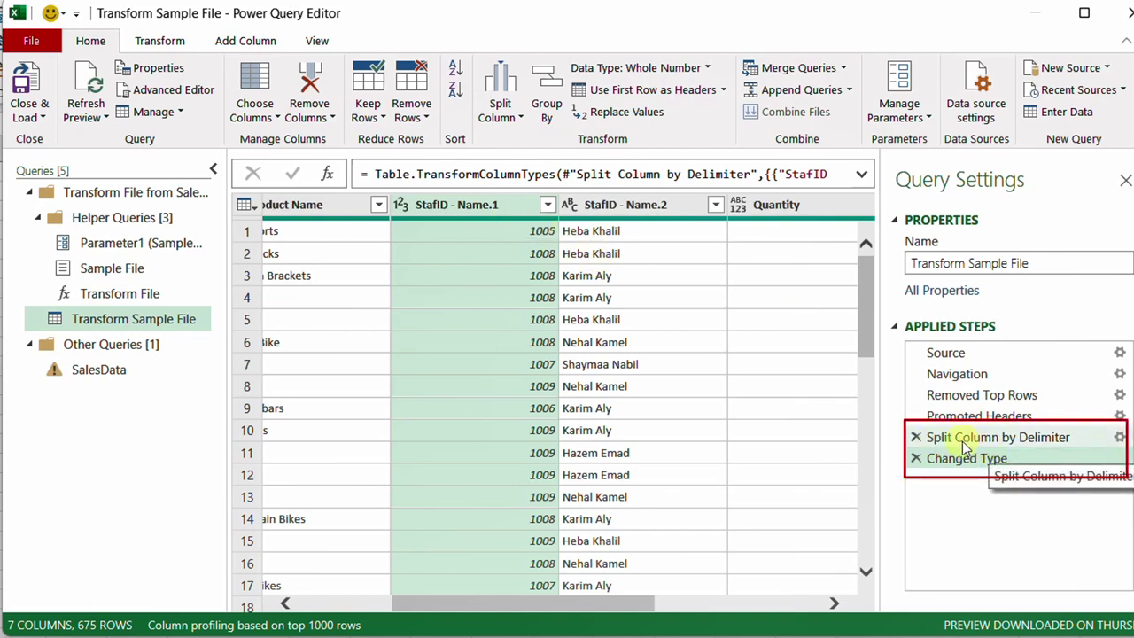
left_click(917, 459)
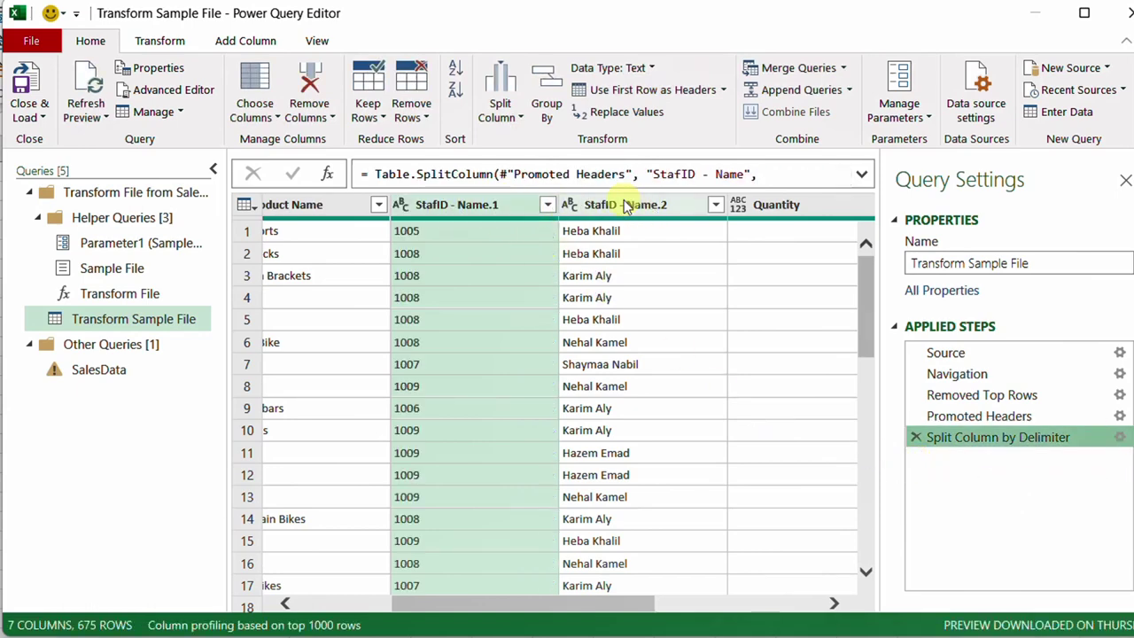
- Rename the two split columns as StafID for the ID numbers and Sales Rep for the names
double_click(468, 204)
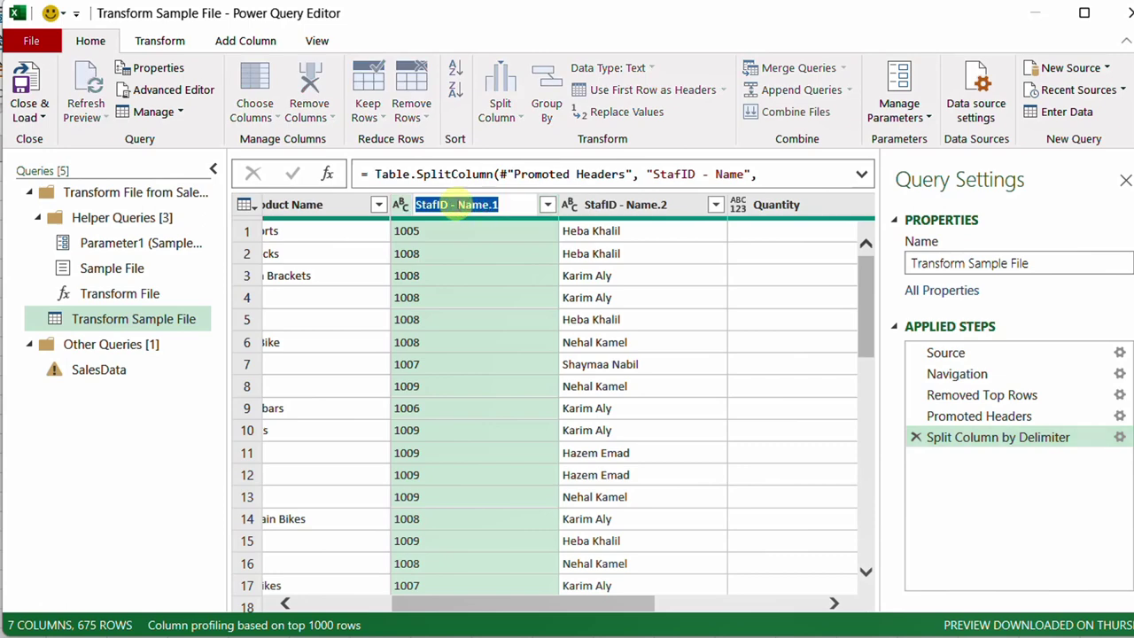
type("StafID")
key("Return")
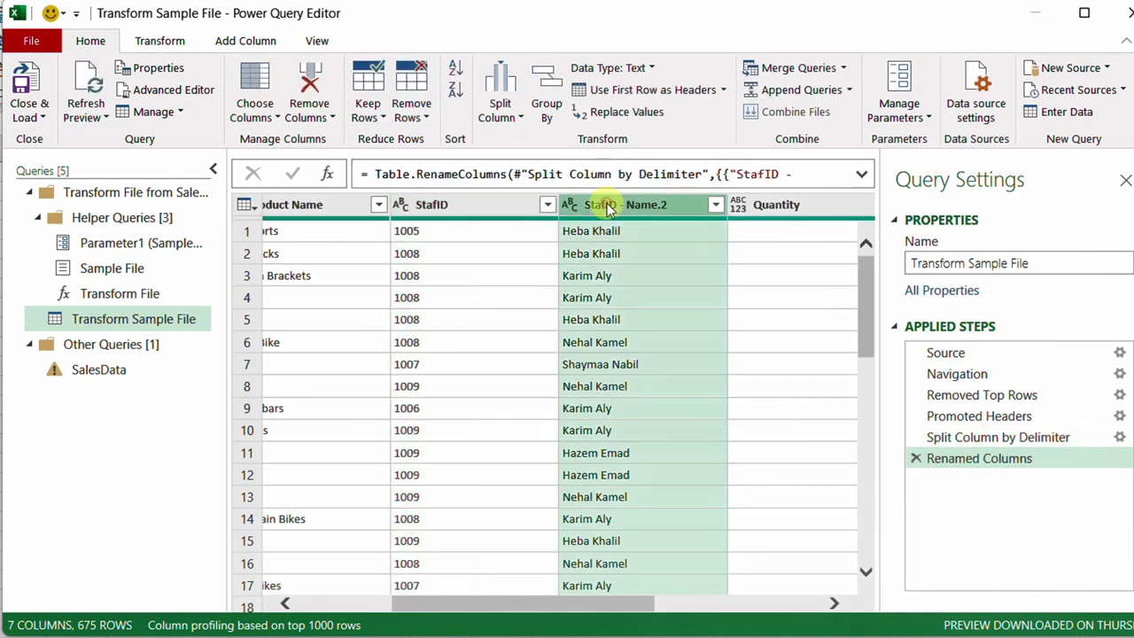
double_click(608, 205)
type("Sales Rep")
key("Return")
- Add a new column that multiplies the Quantity, Price and Discount% columns
left_click_drag(582, 608, 792, 608)
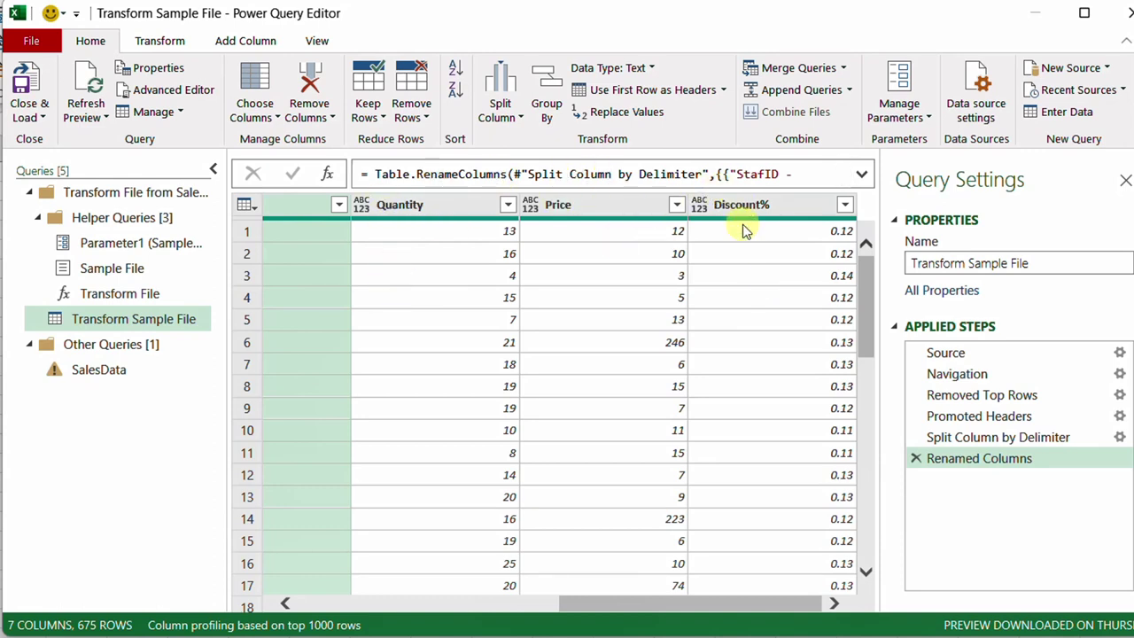
left_click(421, 204)
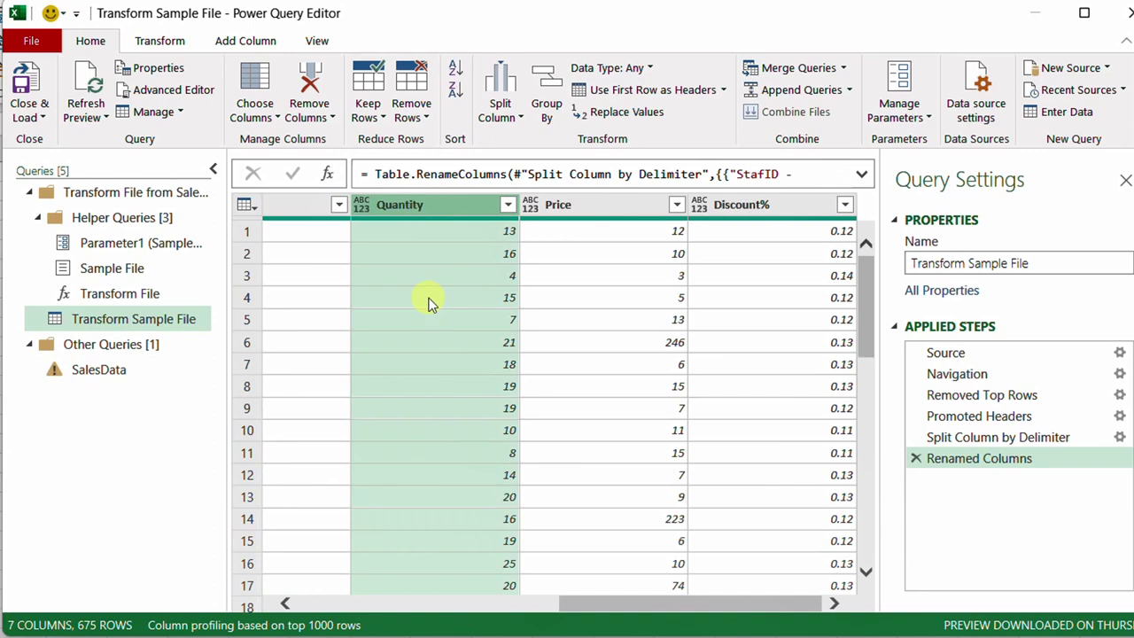
left_click(771, 206, "shift")
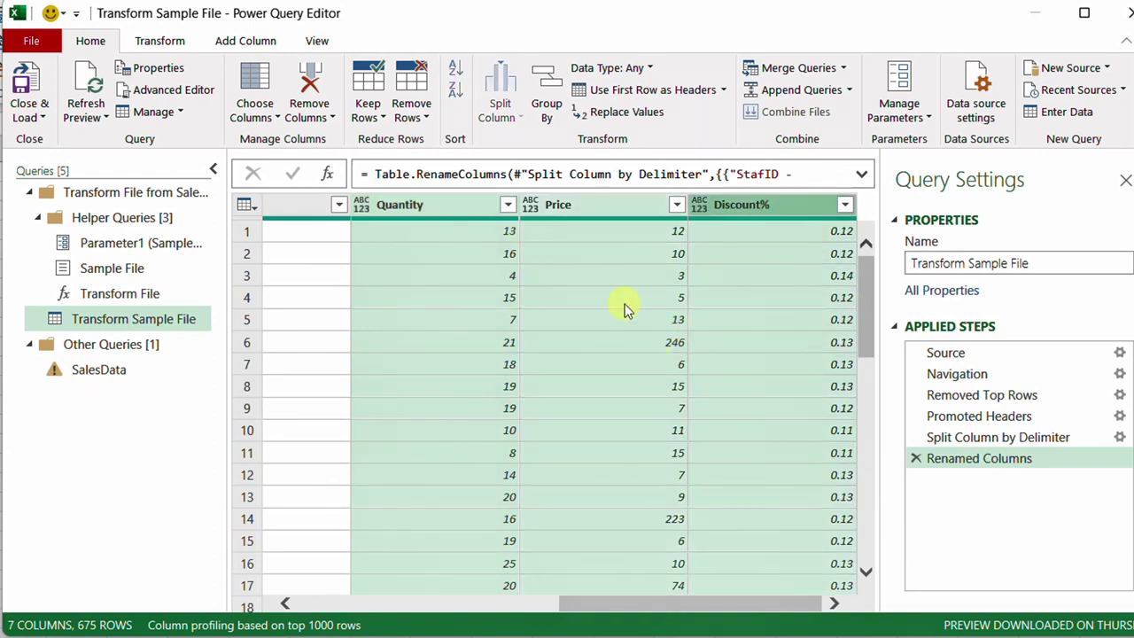
left_click(259, 41)
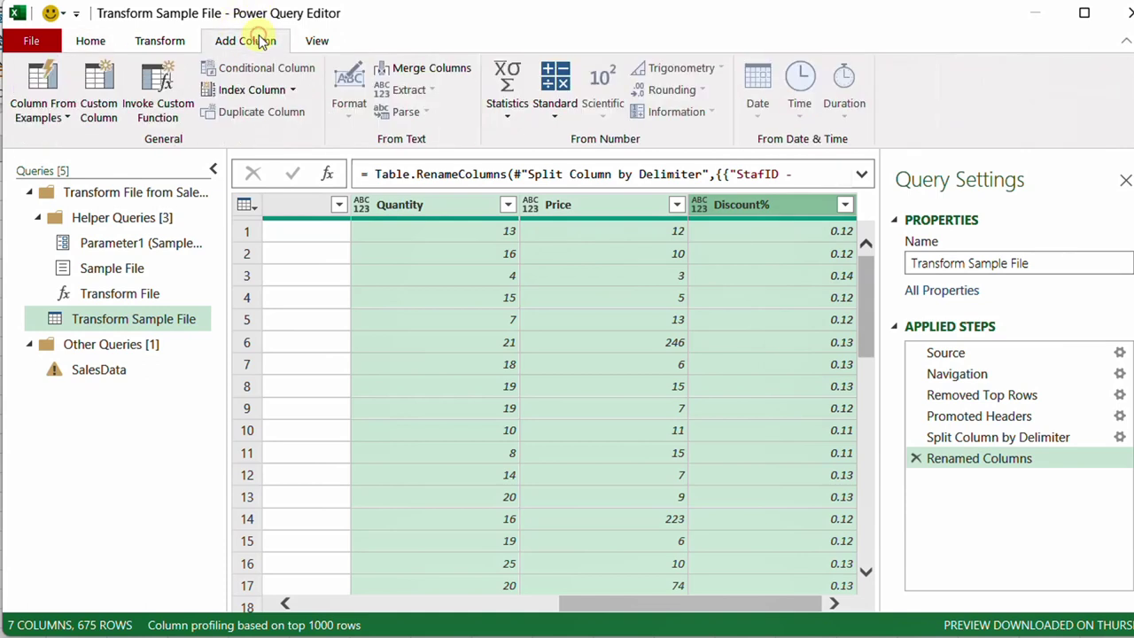
left_click(555, 115)
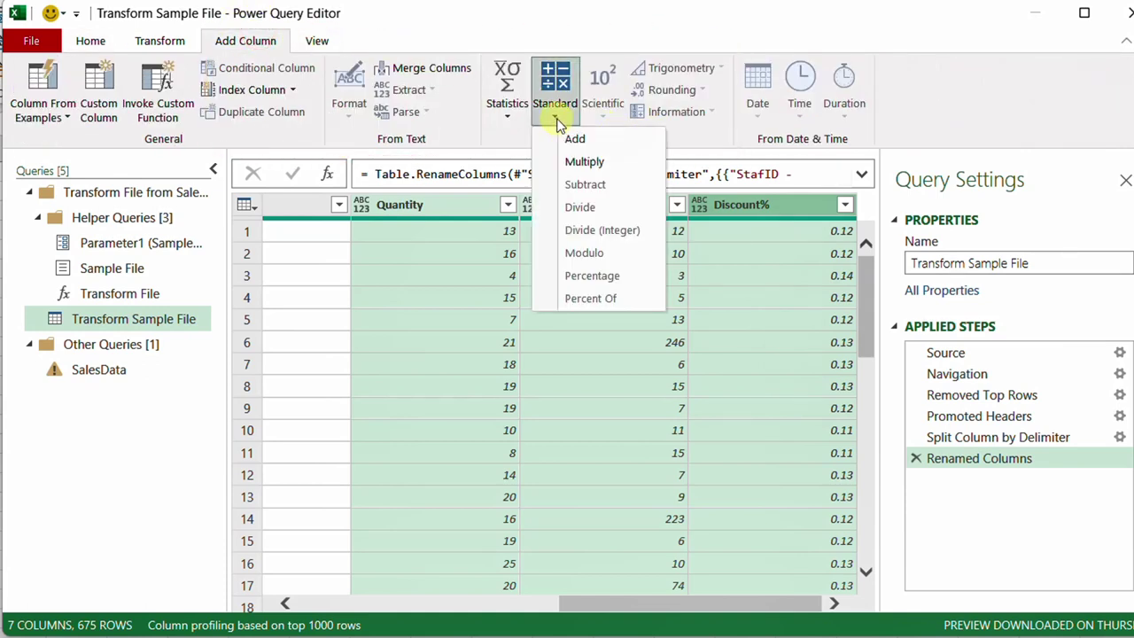
left_click(585, 162)
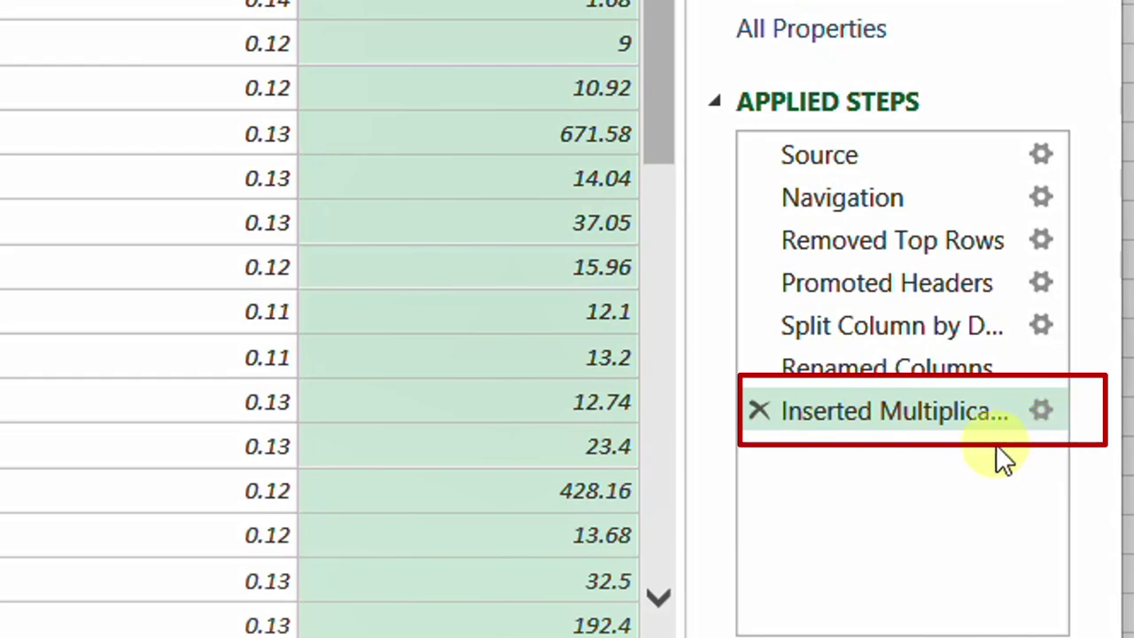
- Edit the inserted multiplication step, naming the column Revenue and setting its formula to List.Product({[Quantity], [Price], (1-[#"Discount%"])})
left_click(1041, 415)
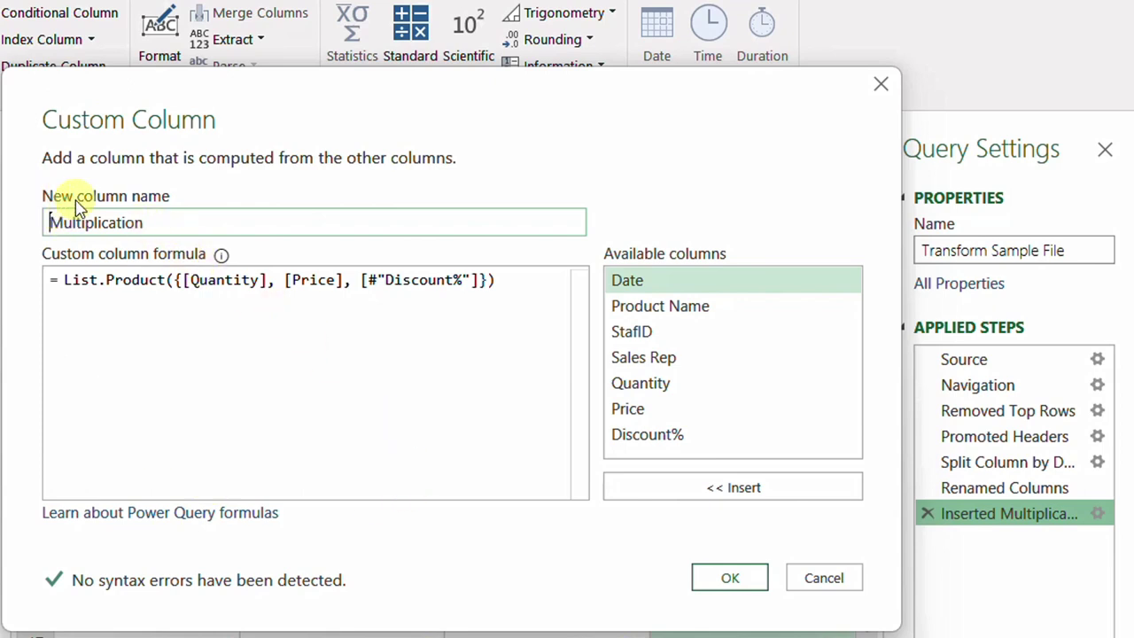
left_click_drag(164, 225, 41, 222)
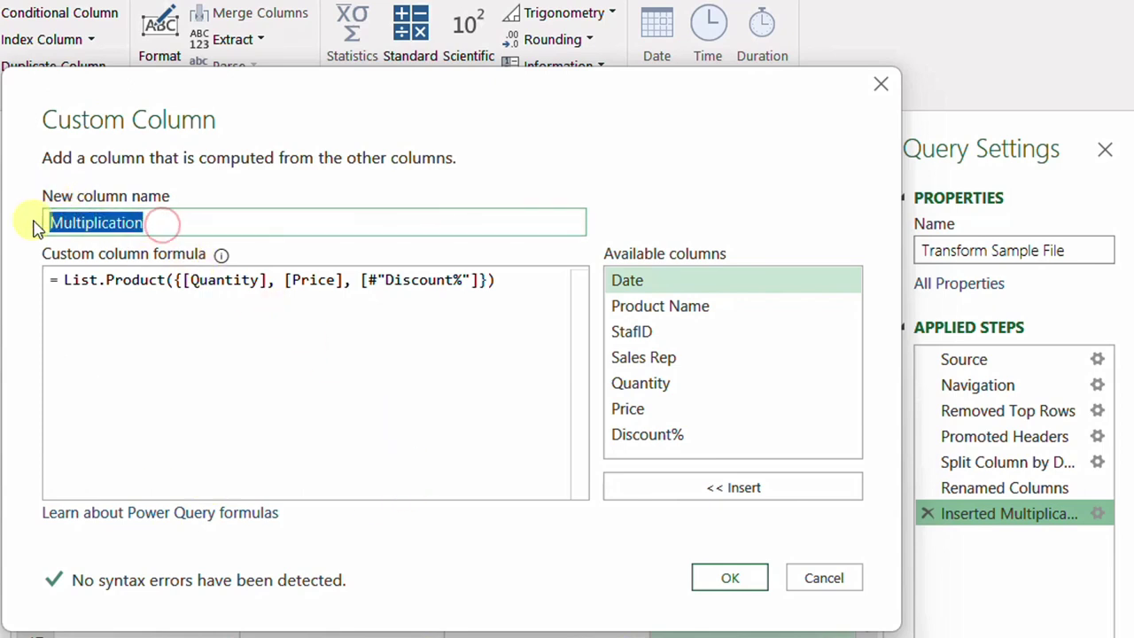
type("Revenue")
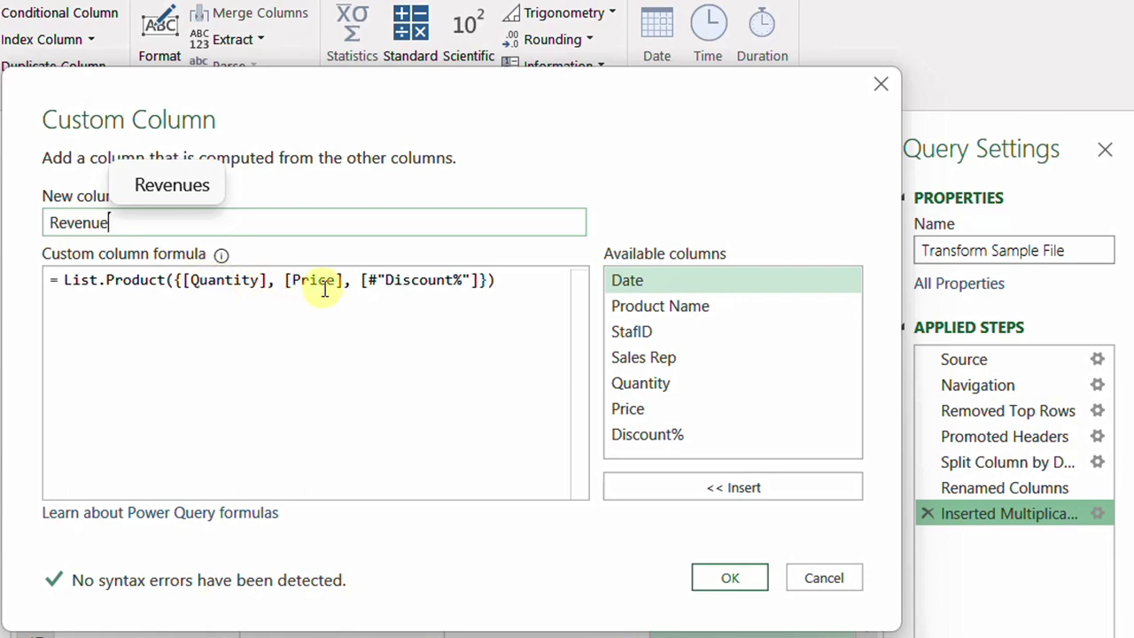
left_click(362, 280)
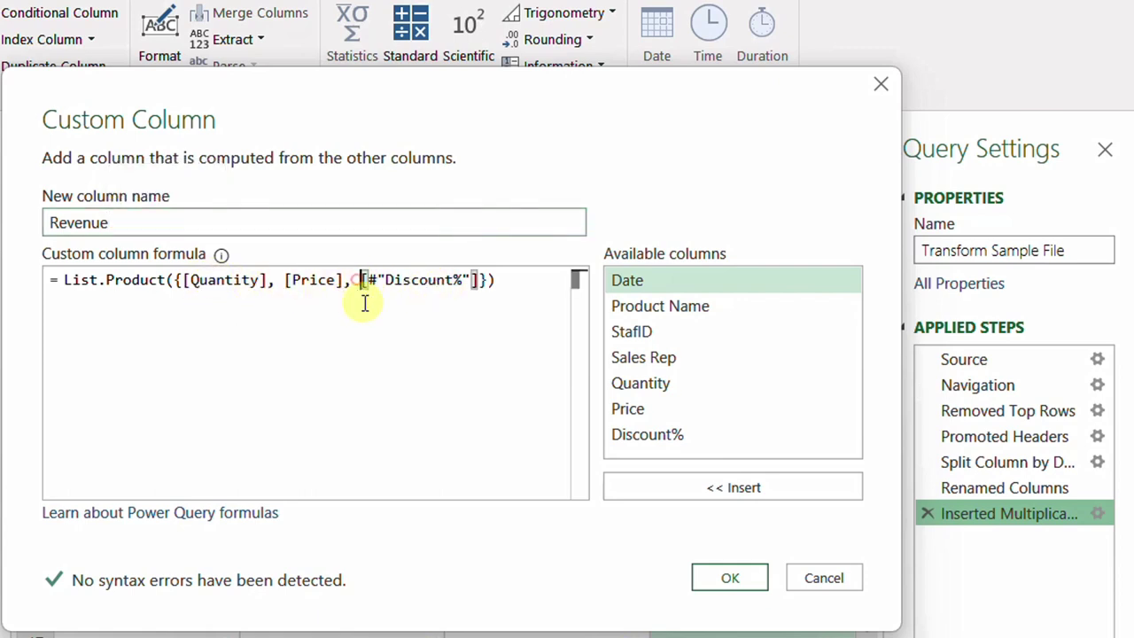
type("(1-")
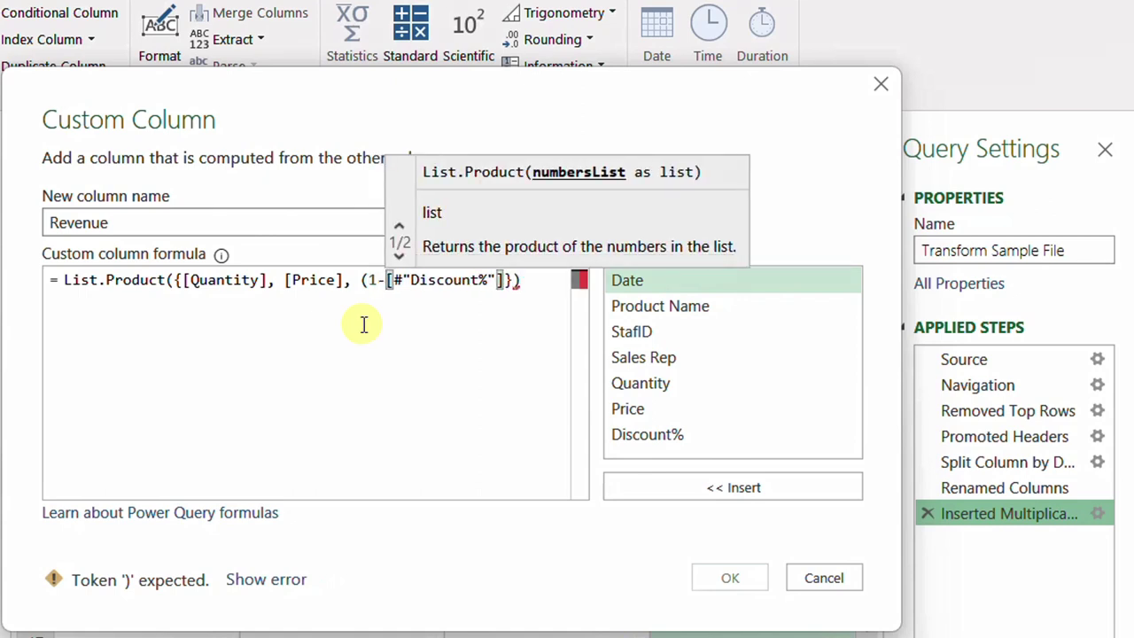
left_click(506, 281)
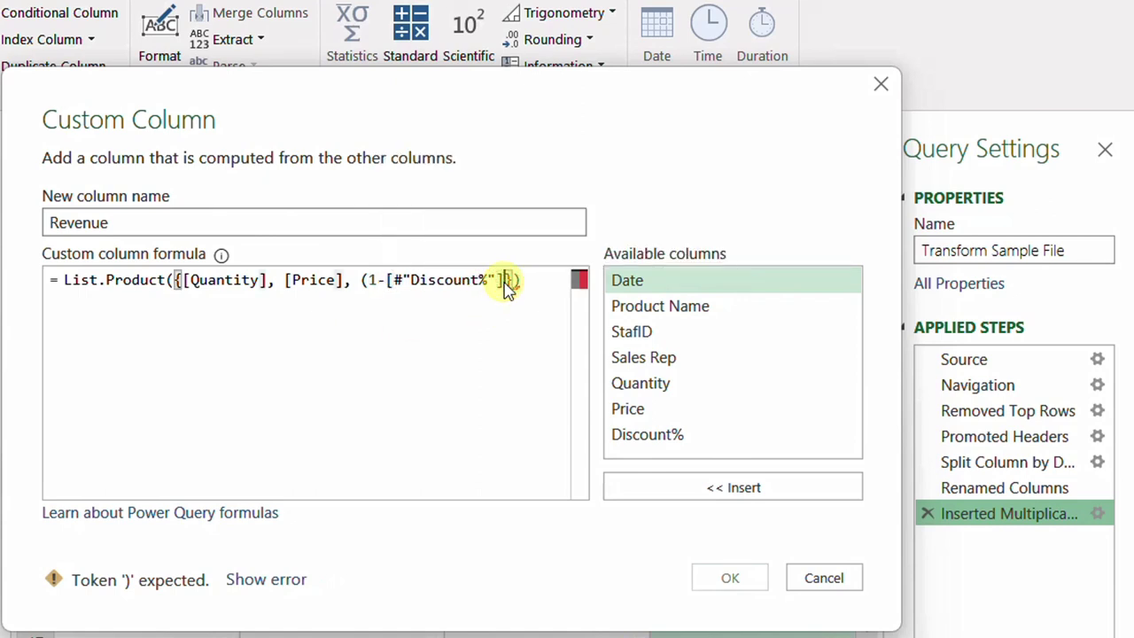
type(")")
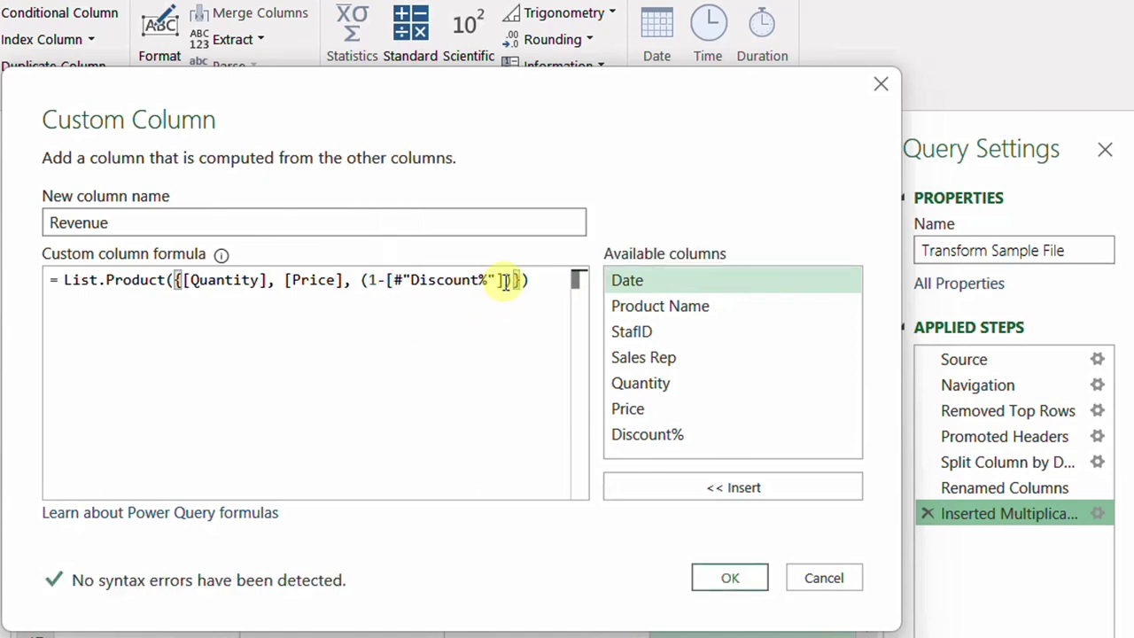
left_click(714, 576)
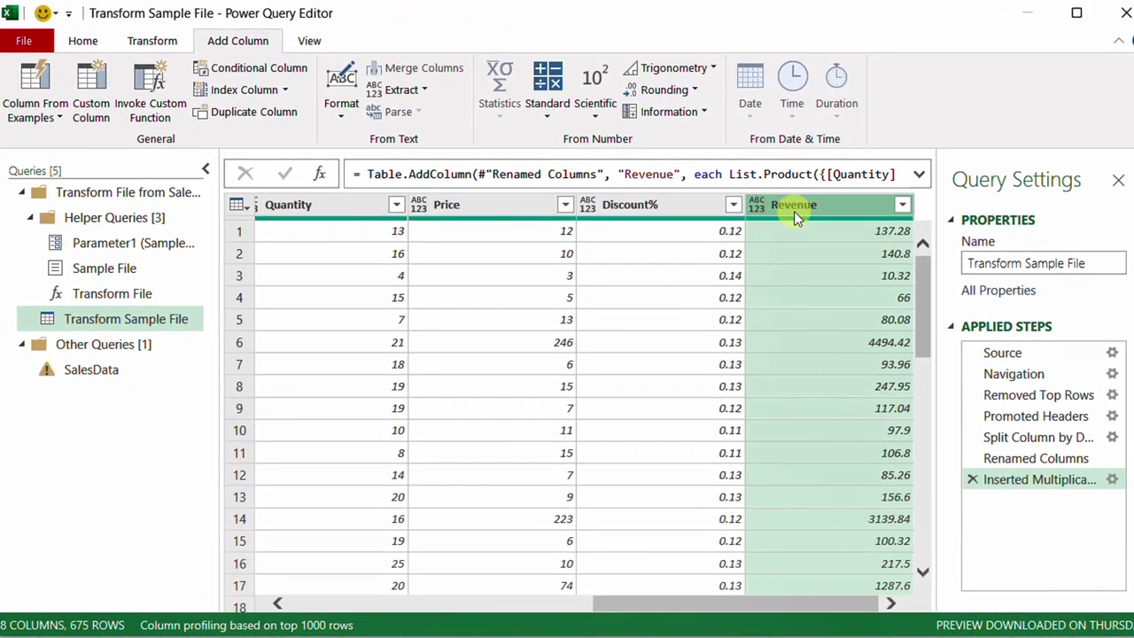
- Add a column that extracts the year from the Date column
left_click_drag(802, 612, 425, 613)
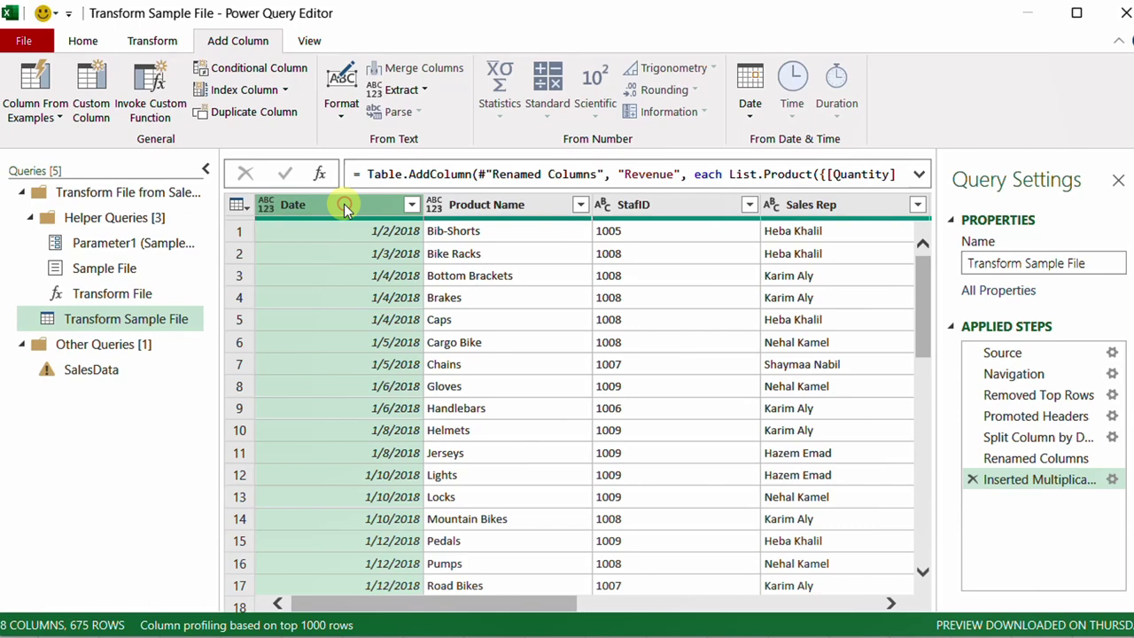
left_click(751, 112)
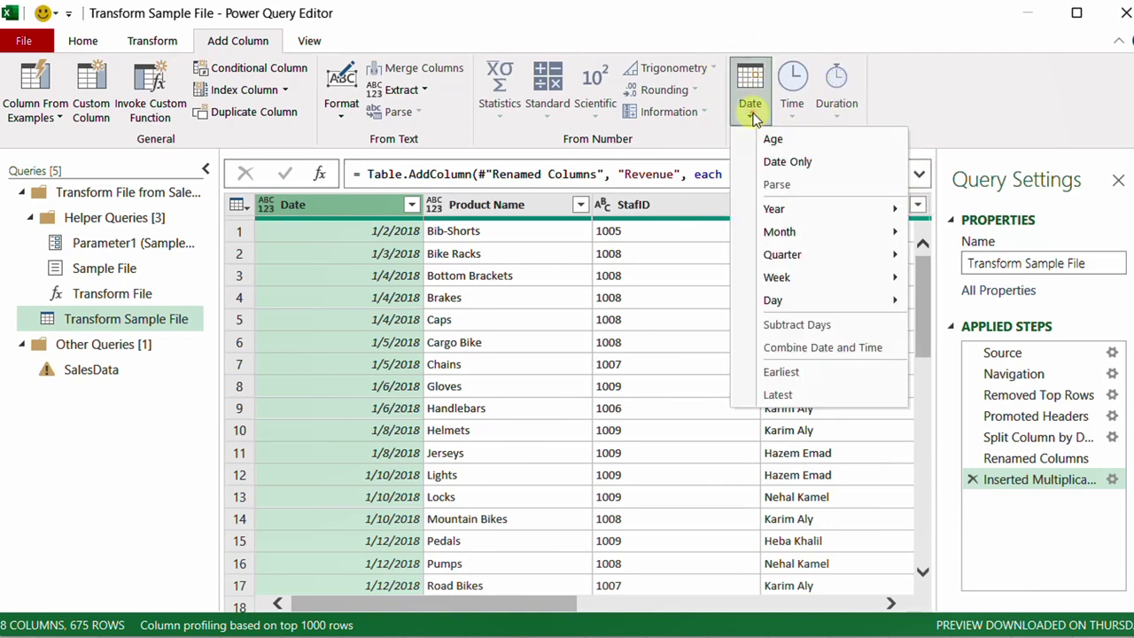
mouse_move(833, 210)
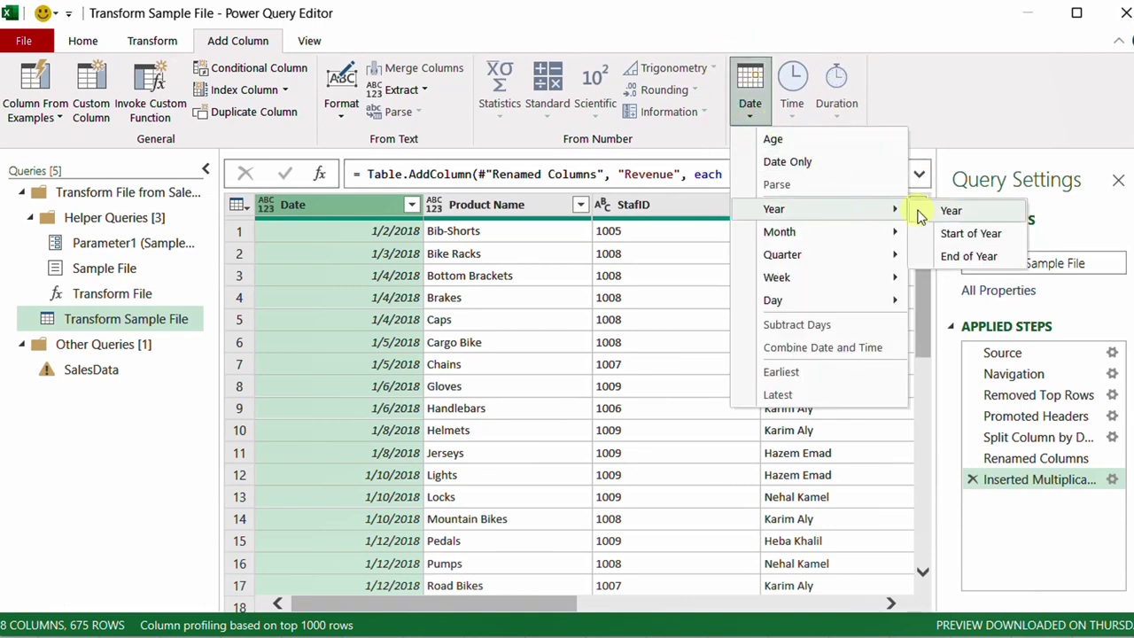
left_click(954, 211)
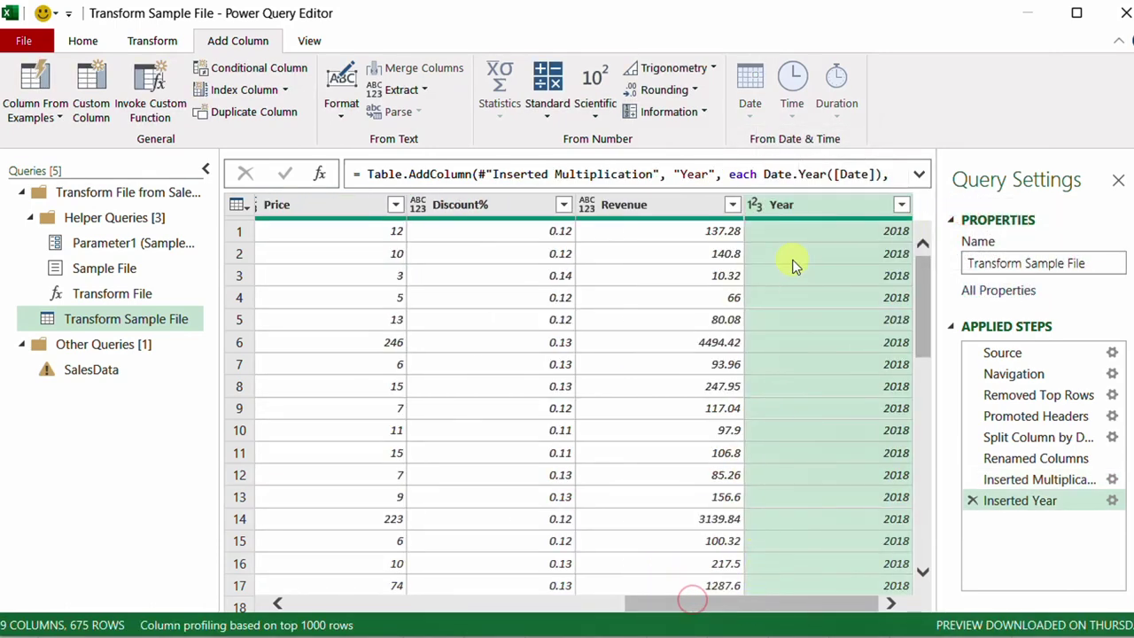
- Add a column with the name of the month from the Date column and select the new Month Name column
left_click_drag(780, 603, 299, 620)
left_click(292, 205)
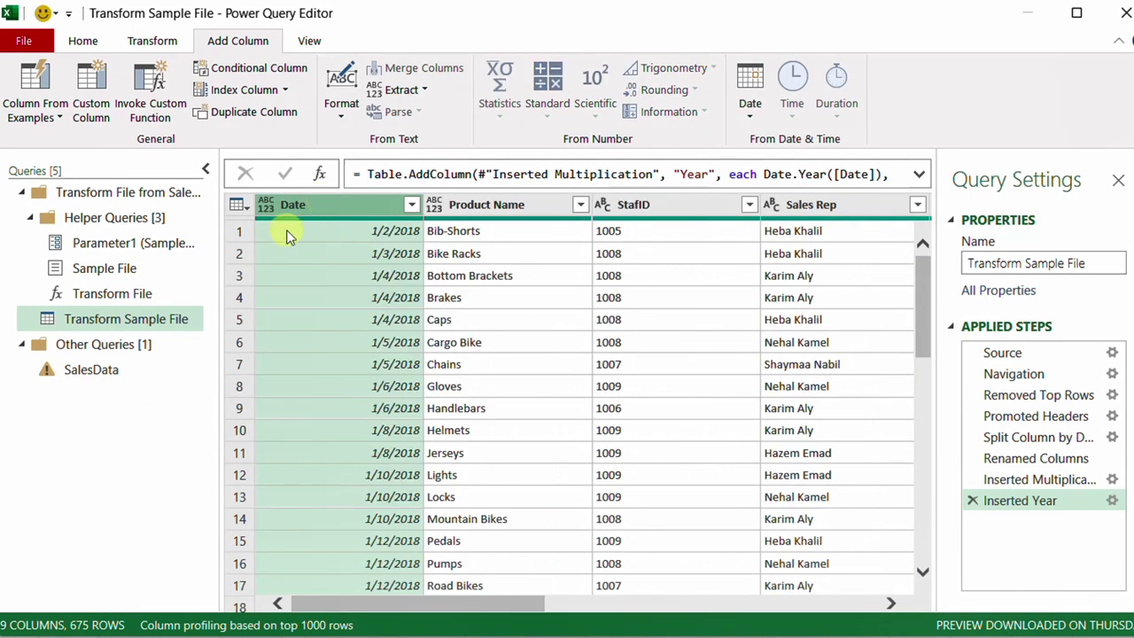
left_click(750, 105)
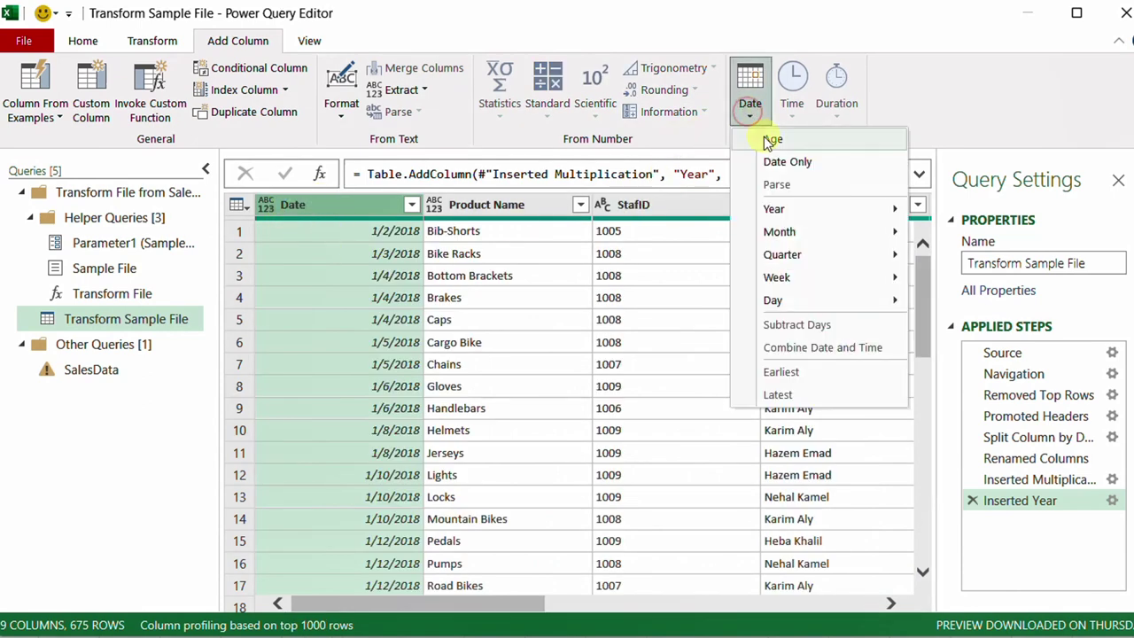
mouse_move(808, 241)
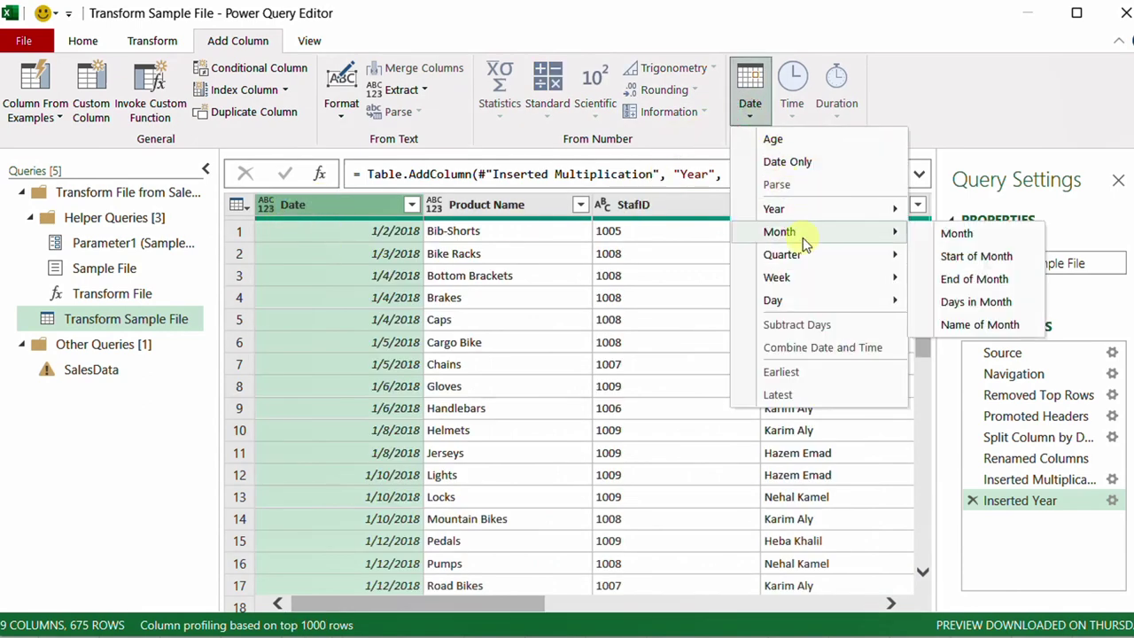
left_click(989, 330)
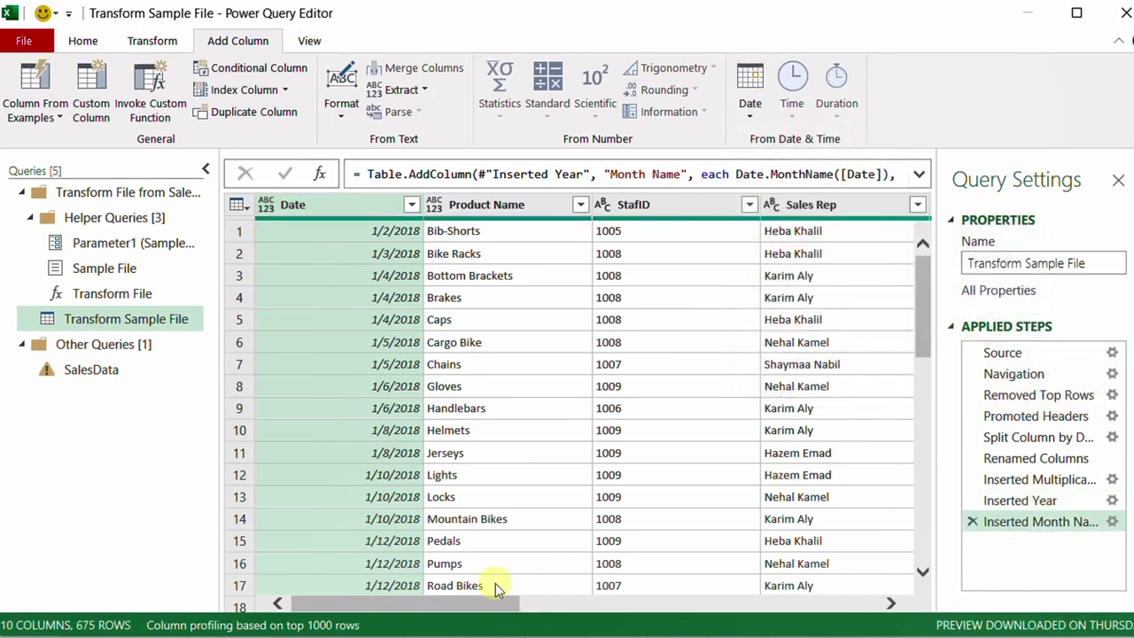
left_click_drag(457, 608, 804, 590)
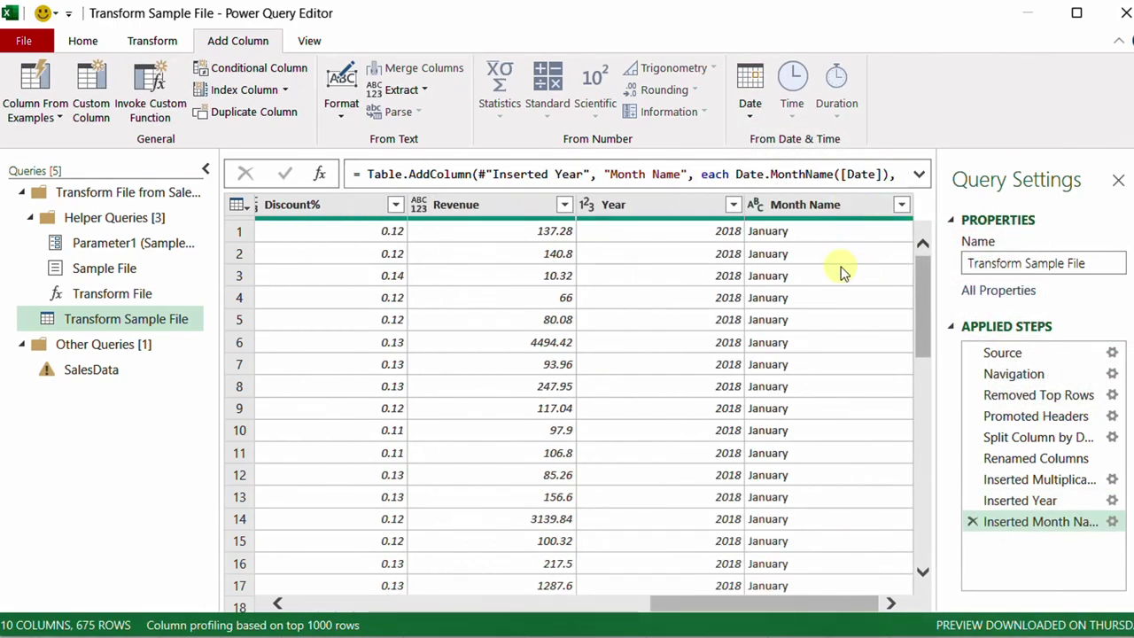
left_click(813, 206)
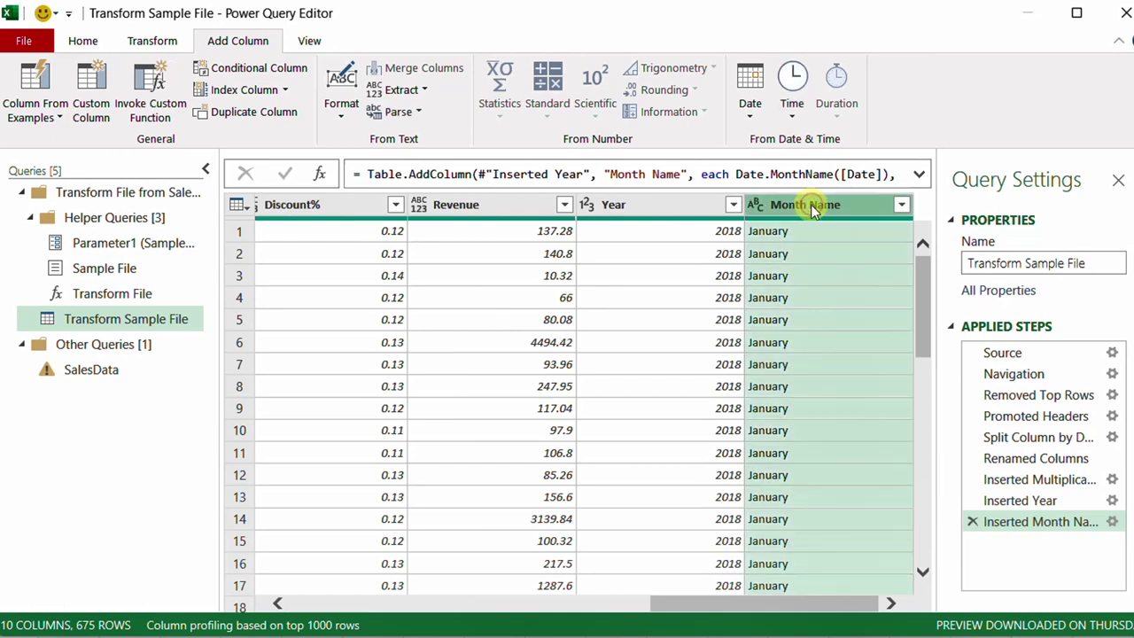
- Shorten the Month Name values to their first 3 characters, transforming the column in place
left_click(148, 42)
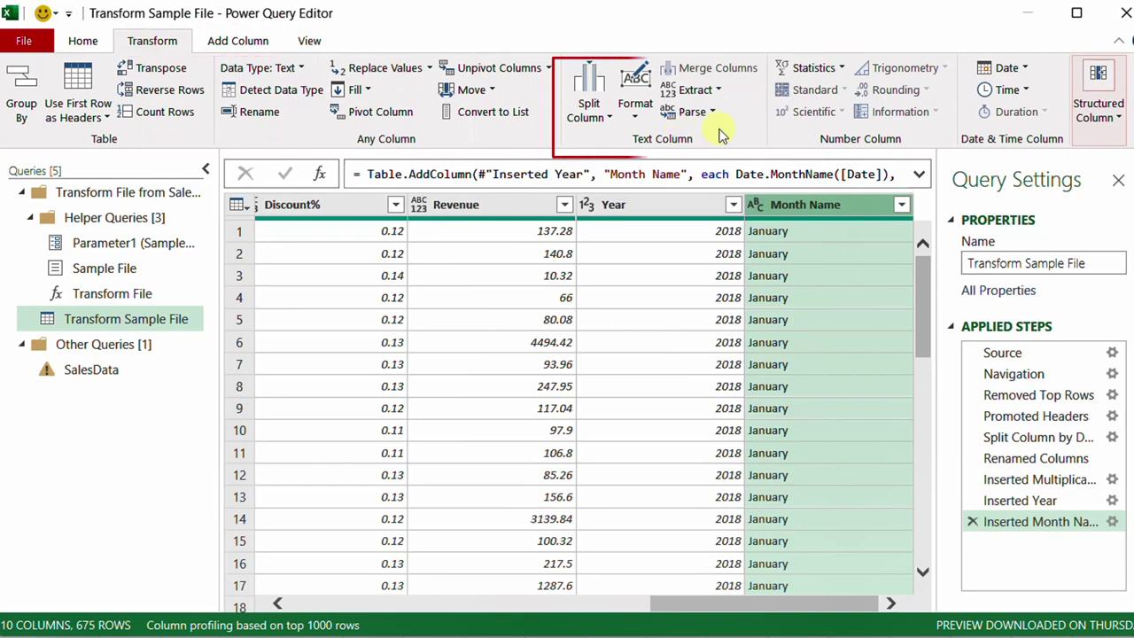
left_click(718, 91)
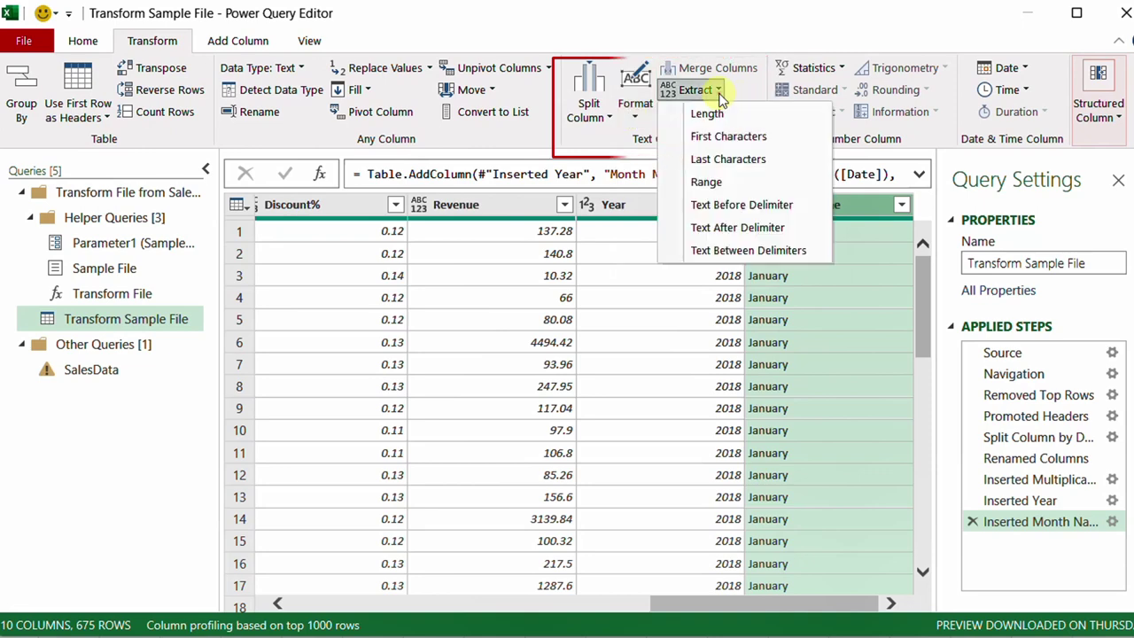
left_click(710, 137)
type("3")
left_click(810, 417)
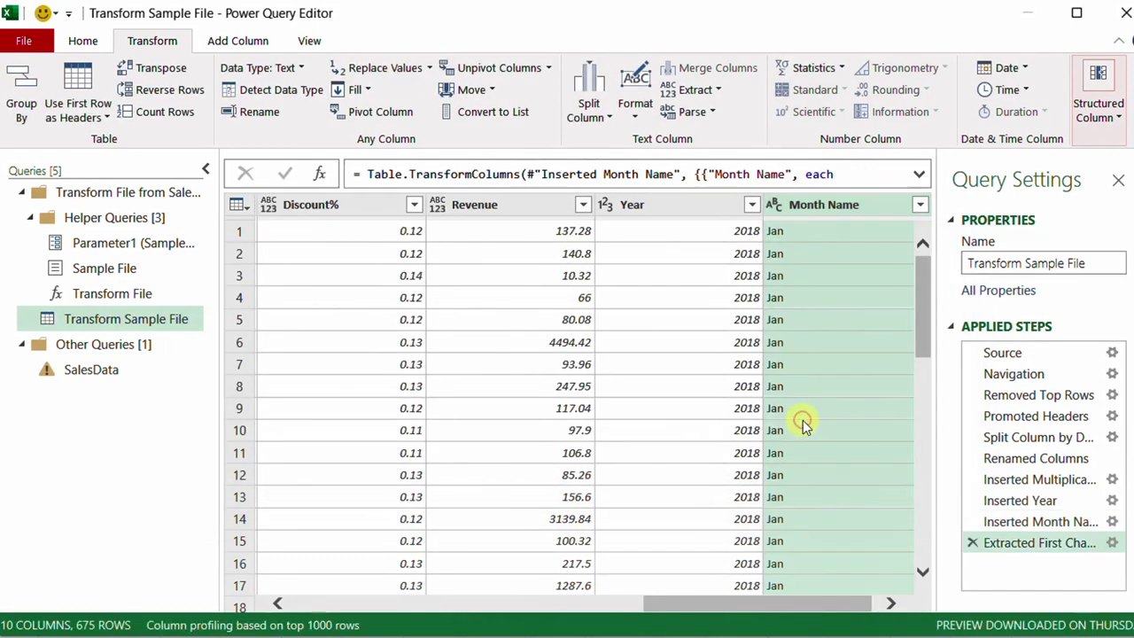
- Check the distinct values of the Month Name column without applying a filter
left_click(861, 222)
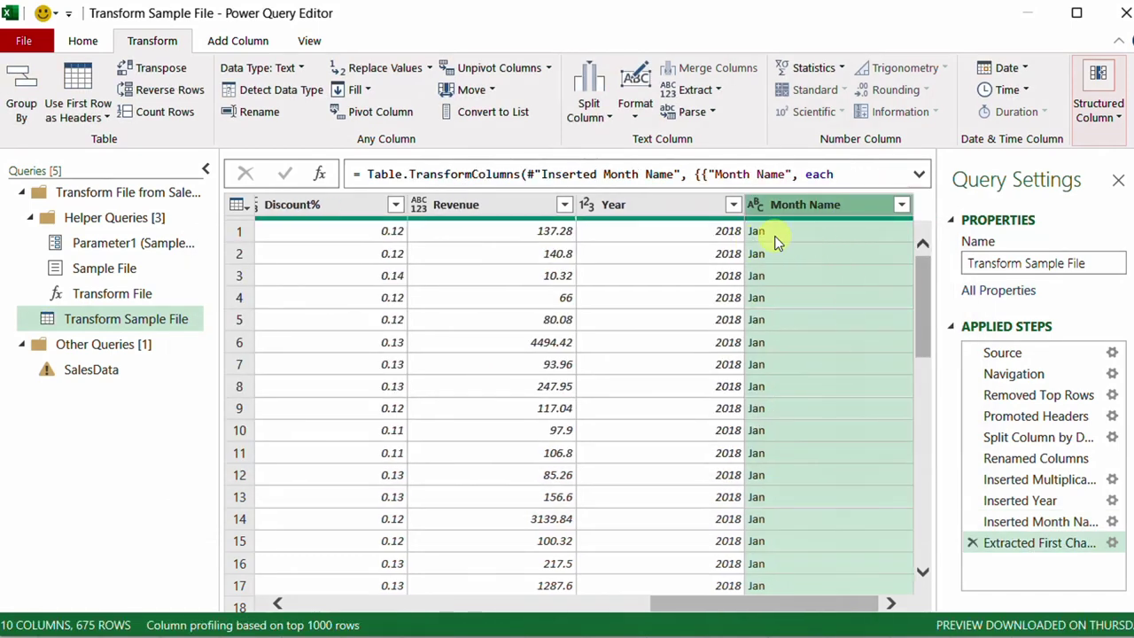
left_click(901, 205)
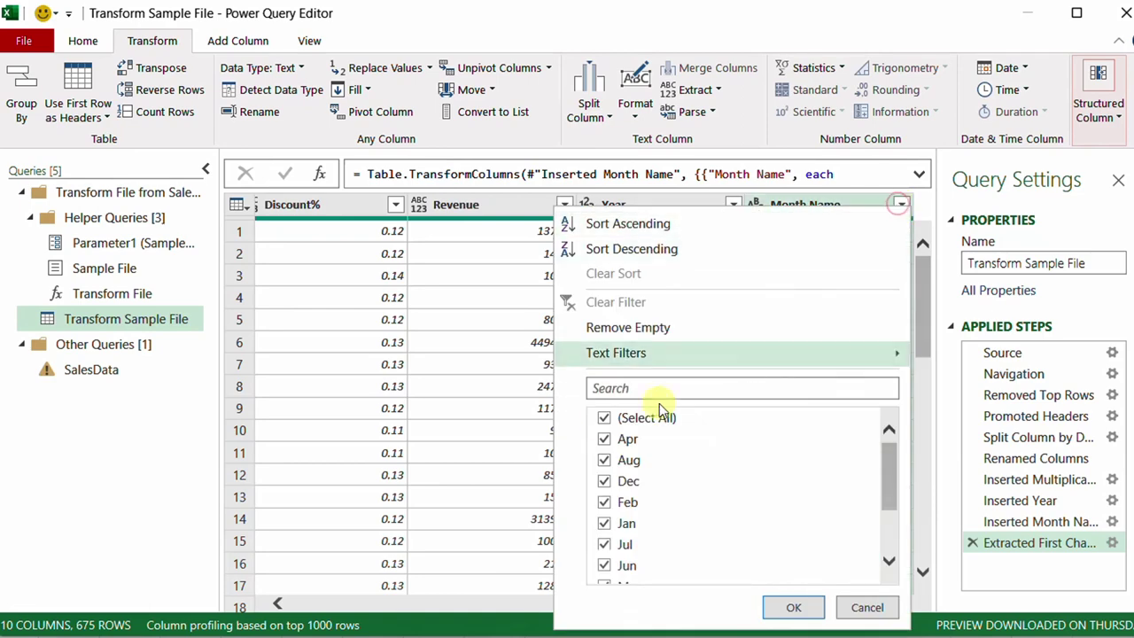
left_click(864, 608)
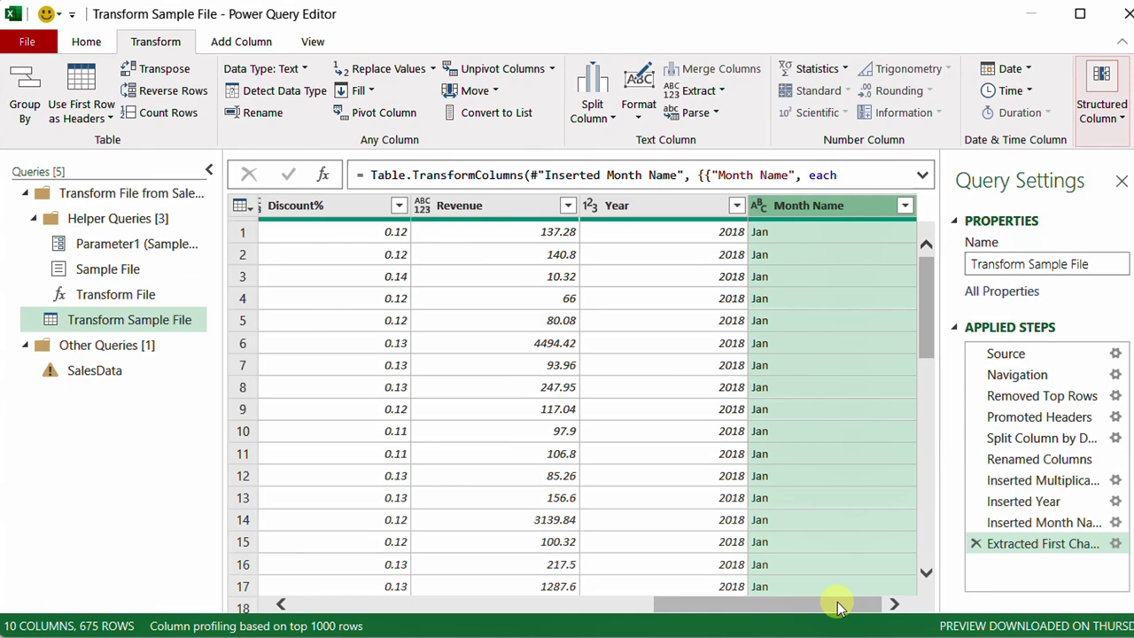
- Keep only the Year, Month Name, Sales Rep, Quantity and Revenue columns, in that order, and remove all other columns
left_click(646, 210)
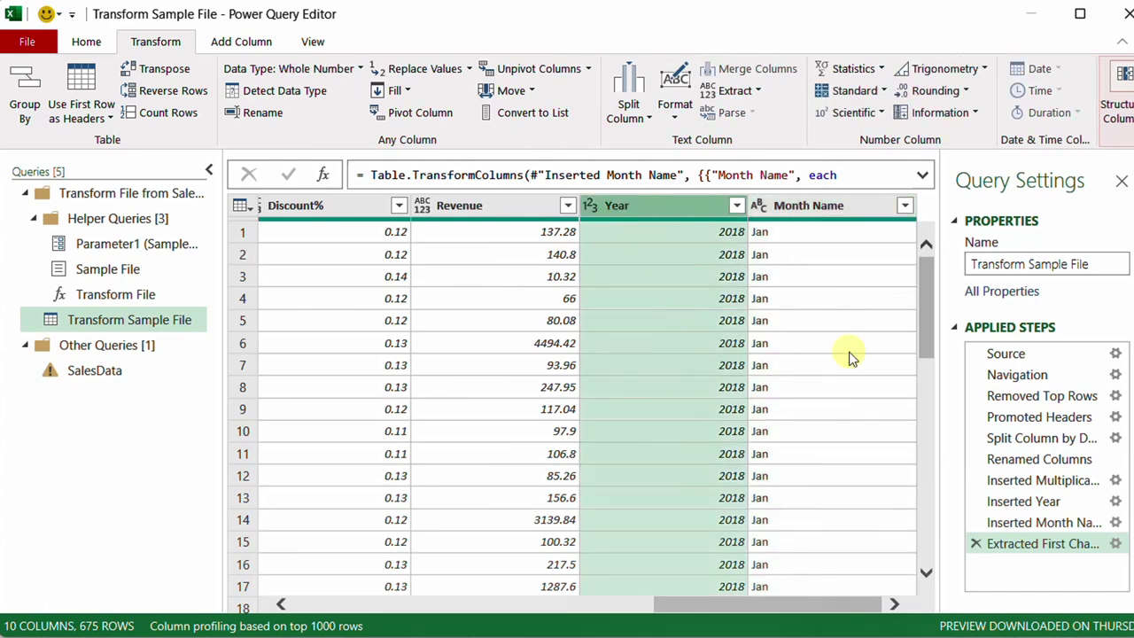
left_click(840, 205, "ctrl")
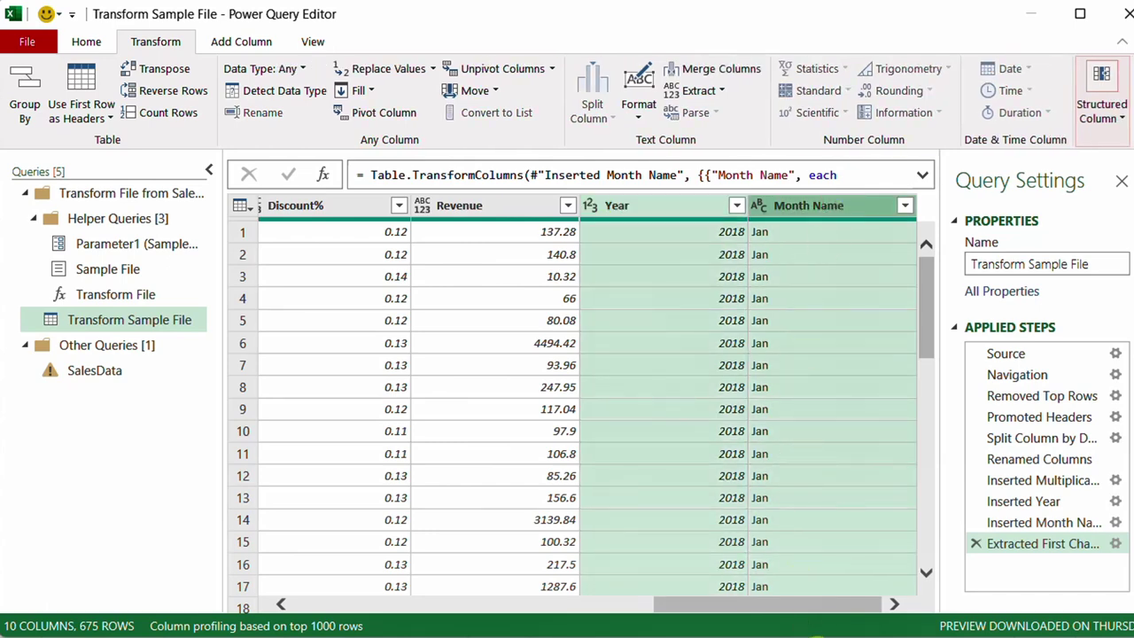
left_click_drag(836, 608, 413, 624)
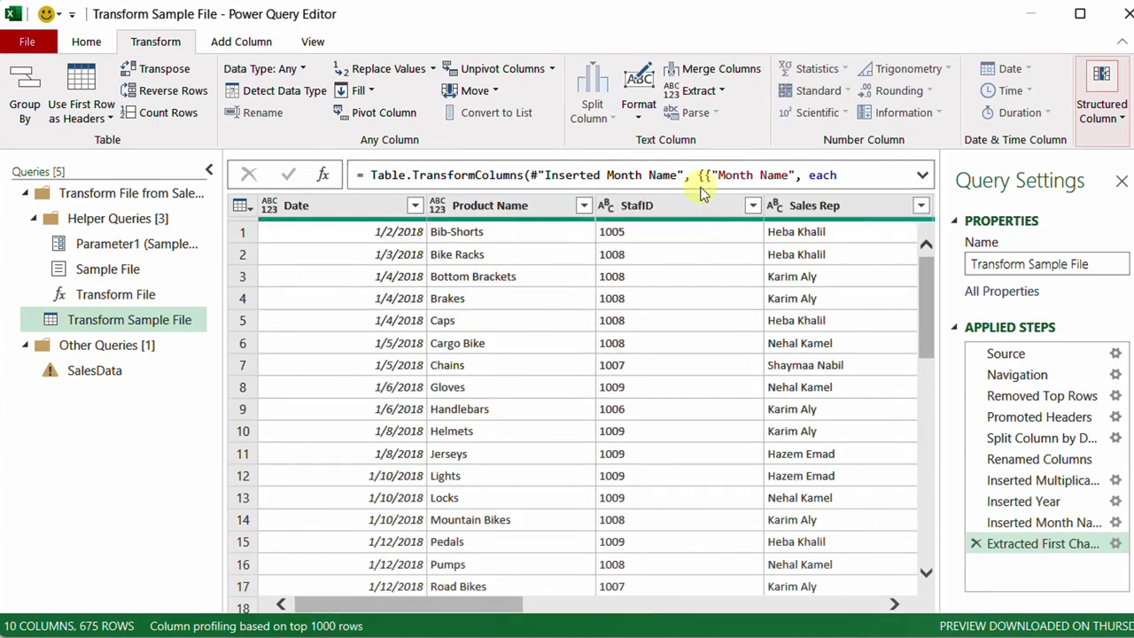
left_click(835, 207)
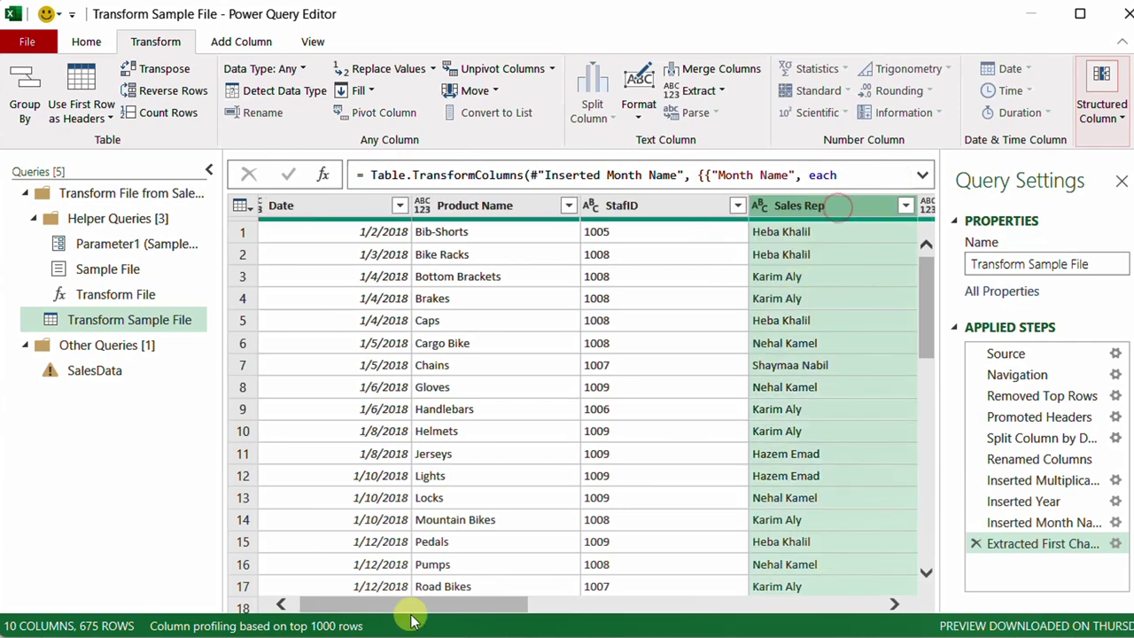
left_click_drag(434, 607, 741, 606)
left_click(499, 207, "ctrl")
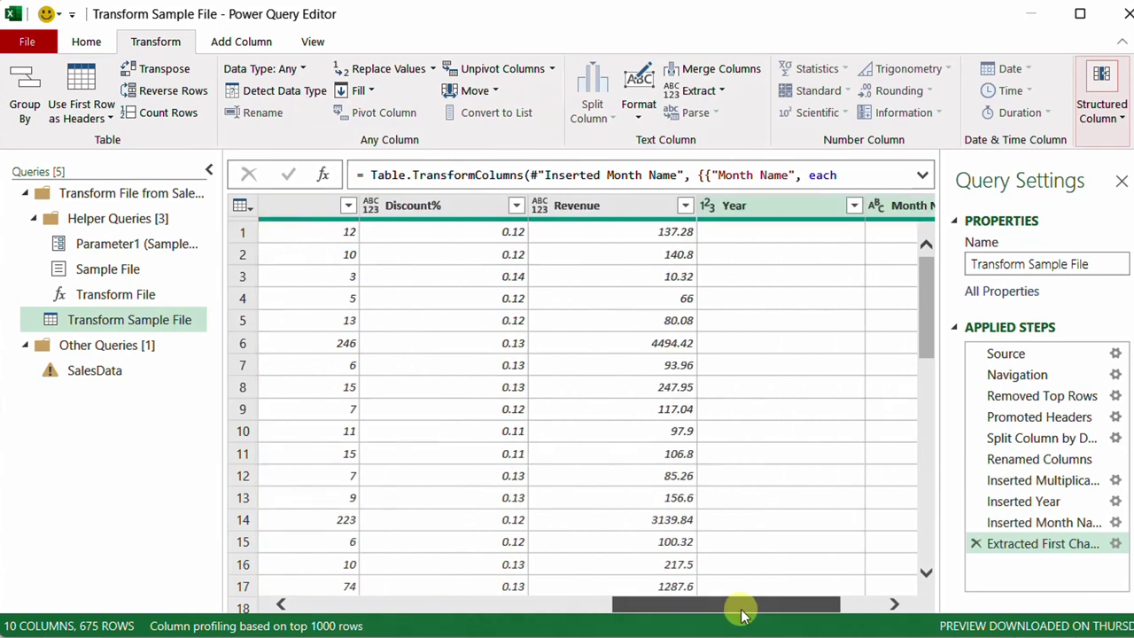
left_click(628, 208, "ctrl")
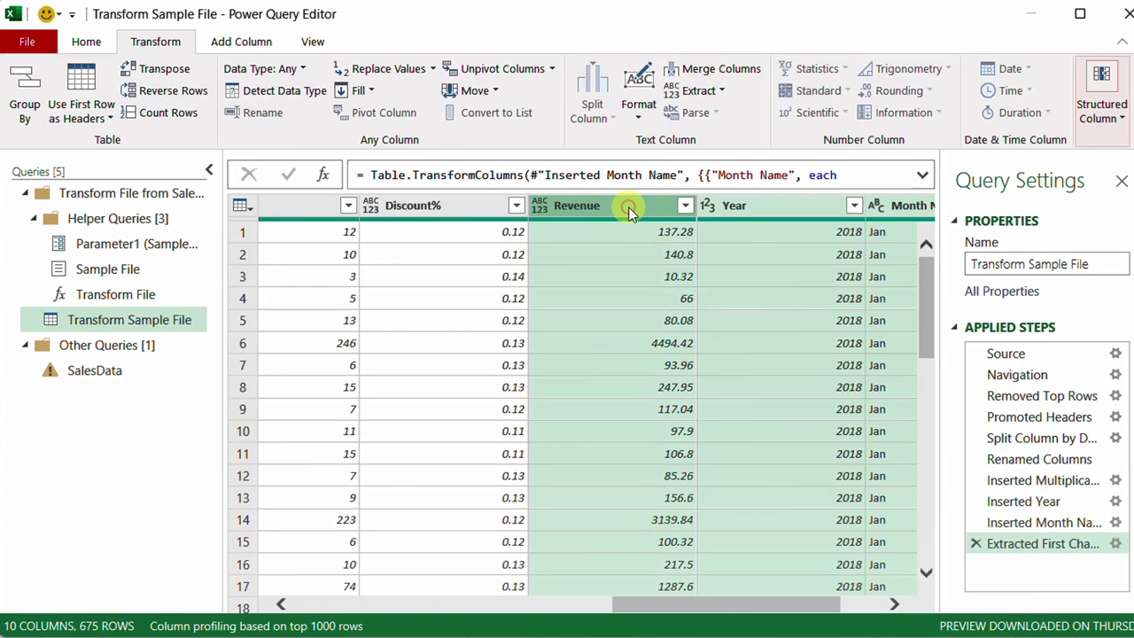
right_click(629, 211)
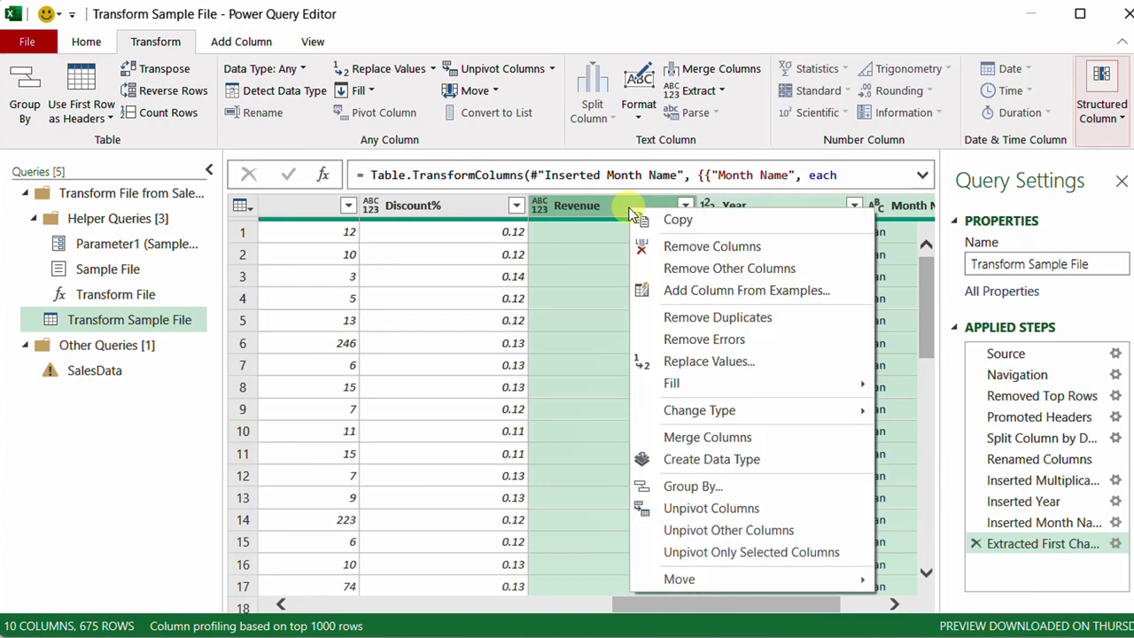
left_click(725, 269)
left_click_drag(477, 600, 864, 346)
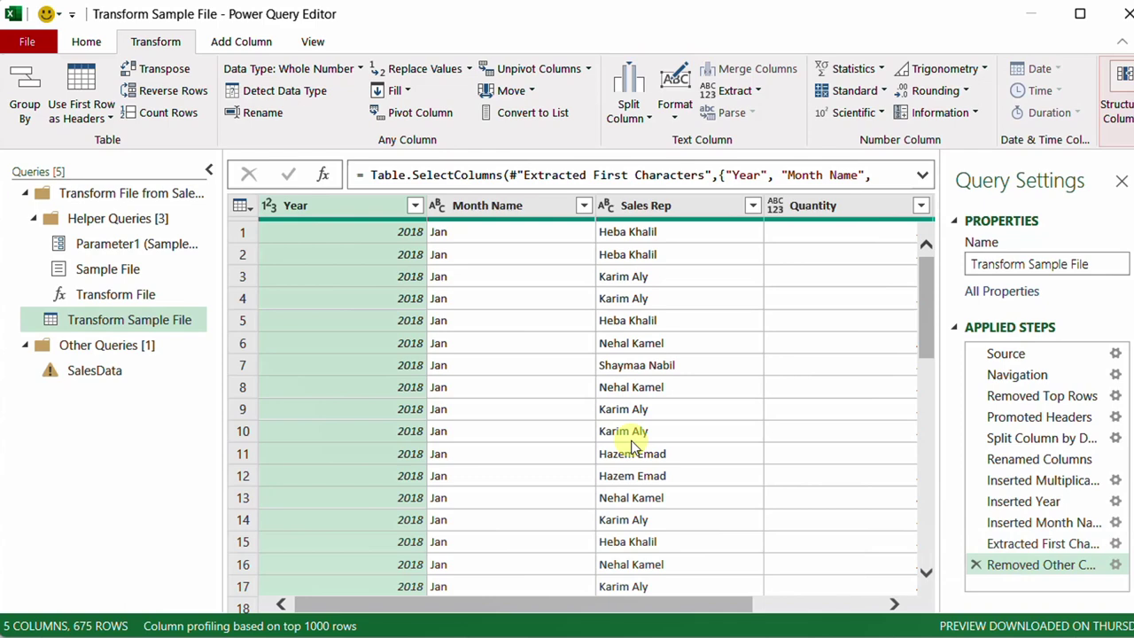
- Open the SalesData query, inspect the formula of its Changed Type step and delete that step
left_click(101, 375)
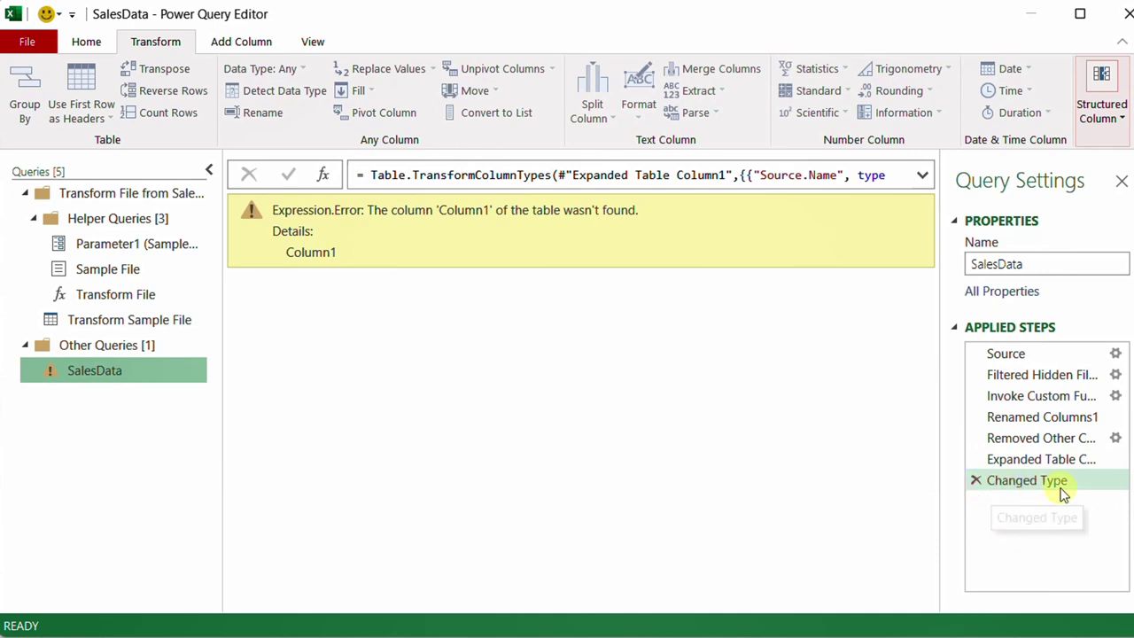
left_click_drag(940, 395, 899, 393)
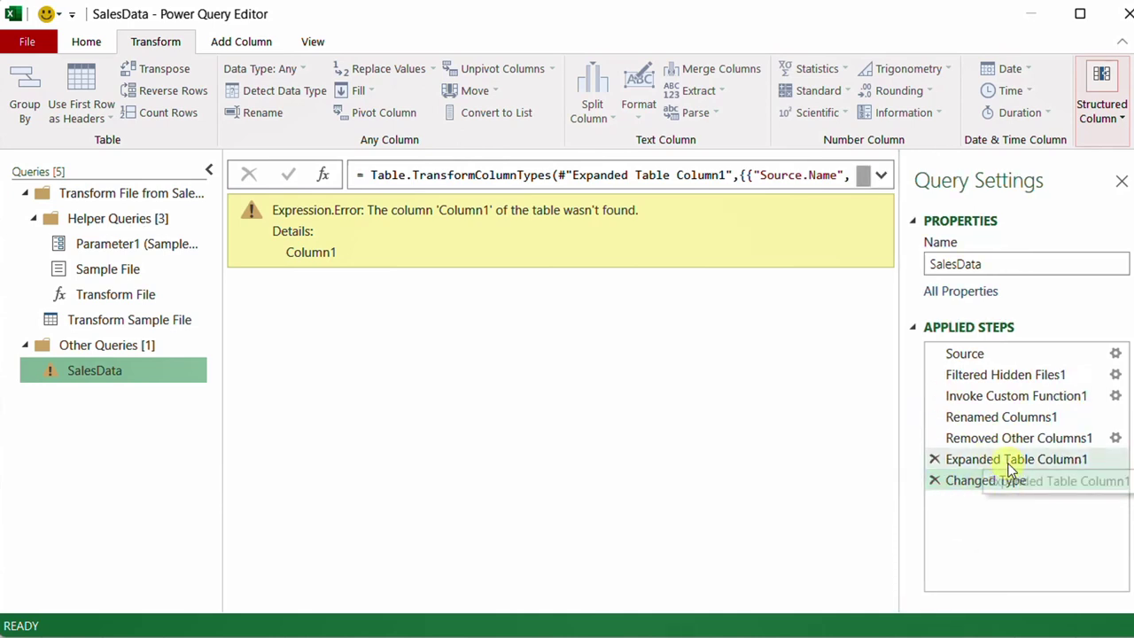
left_click(881, 176)
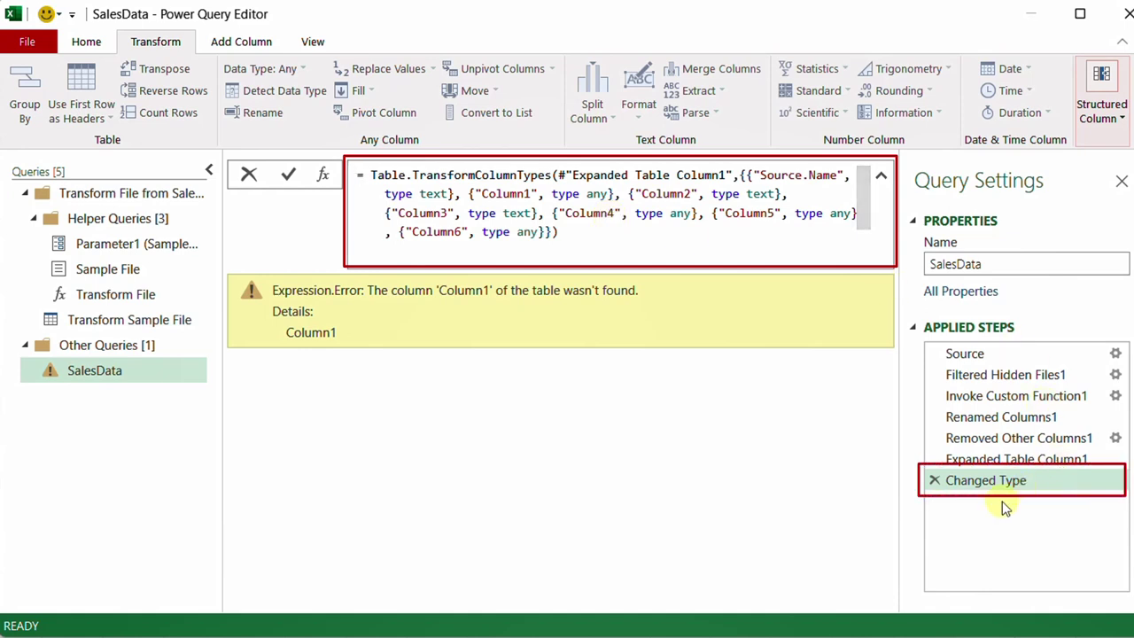
left_click(935, 480)
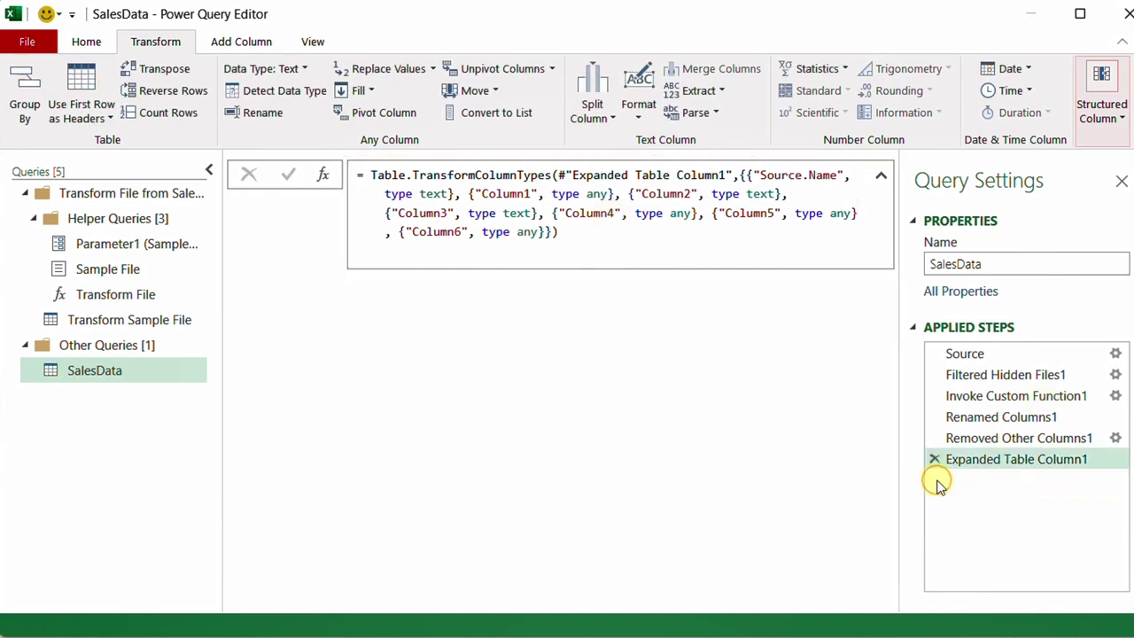
left_click_drag(496, 608, 367, 610)
left_click(881, 177)
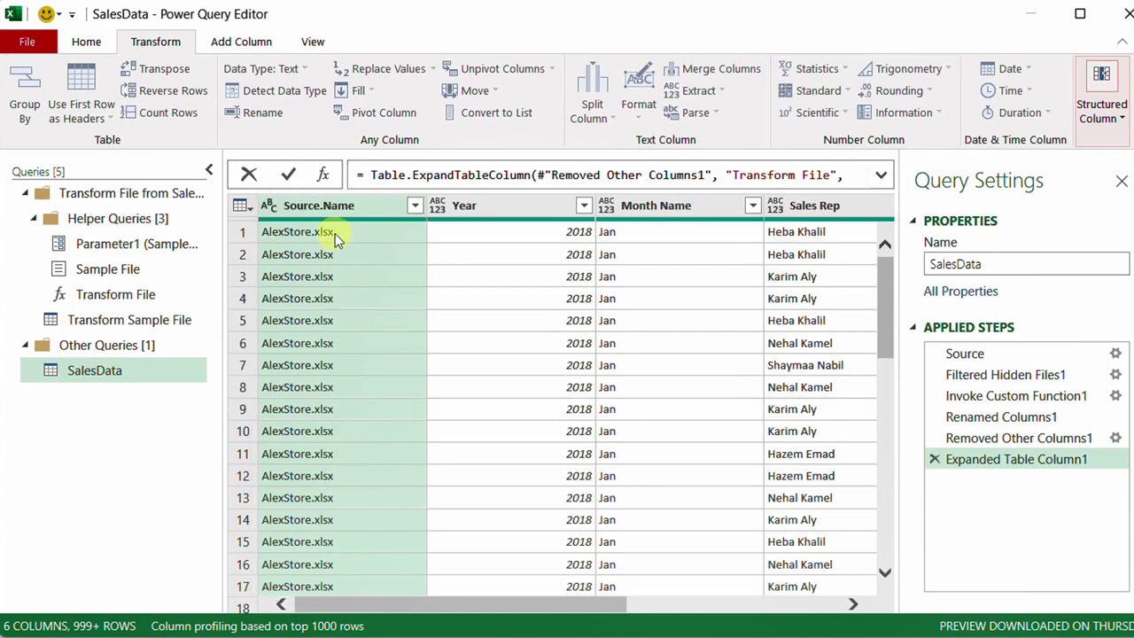
- Rename the Source.Name column of the SalesData query to StoreName
double_click(330, 210)
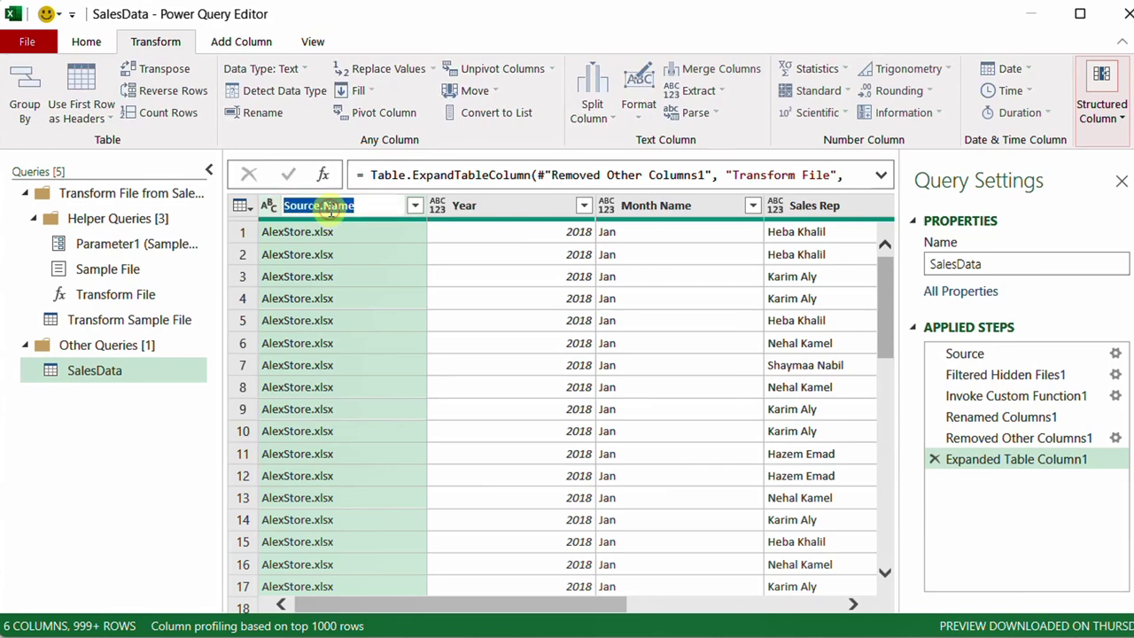
type("StoreName")
key("Return")
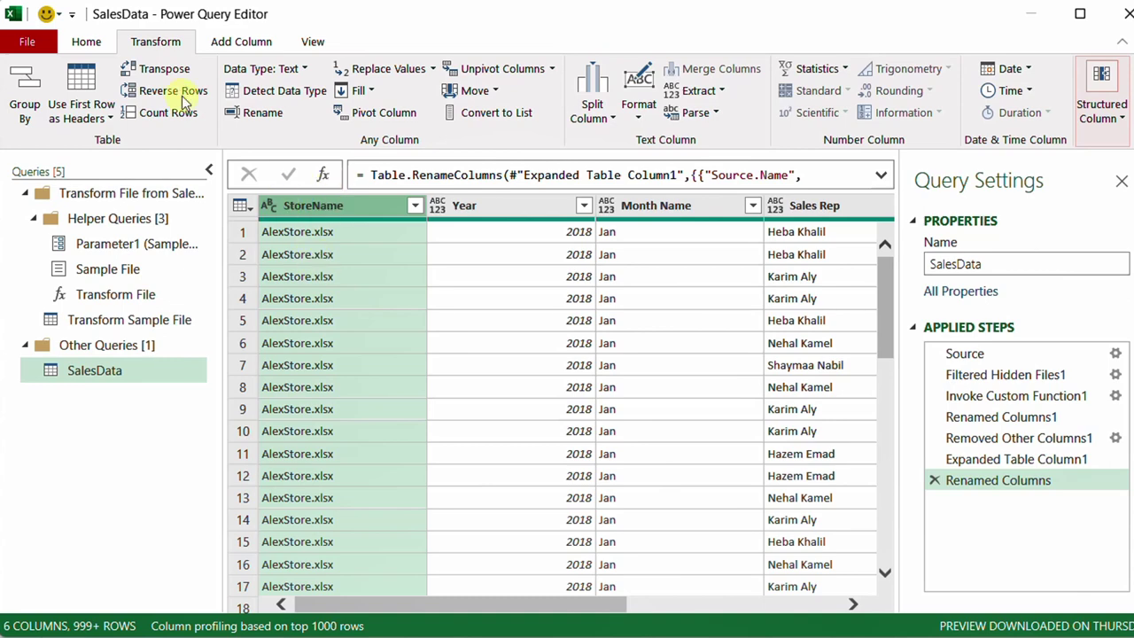
- Strip the file extension from the StoreName values by extracting the text before the "." delimiter
left_click(724, 92)
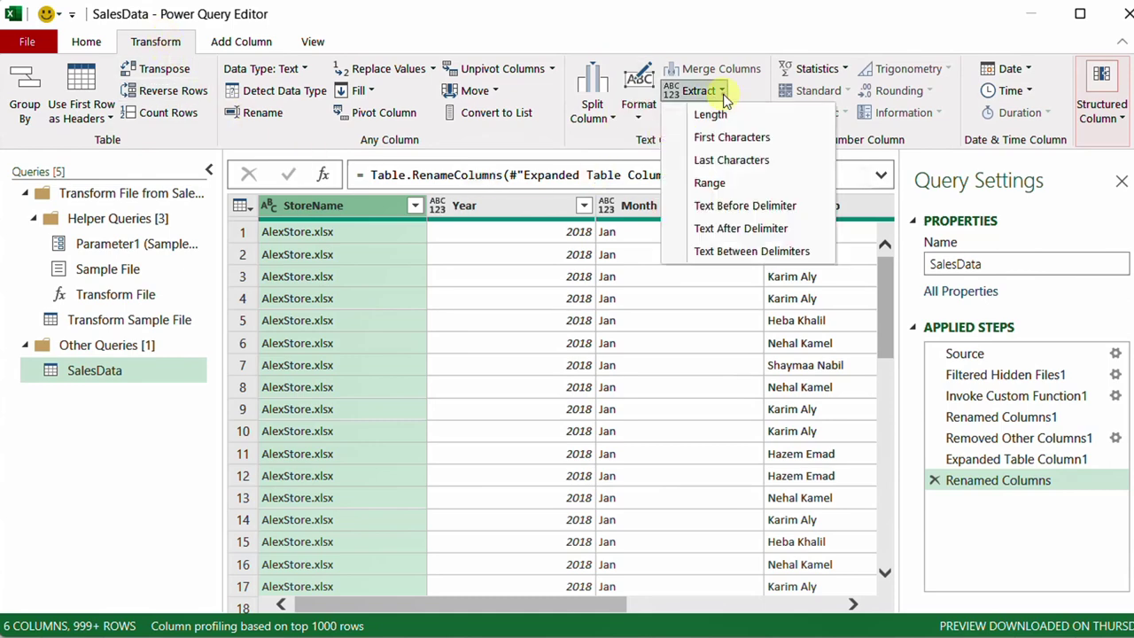
left_click(769, 206)
type(".")
left_click(813, 435)
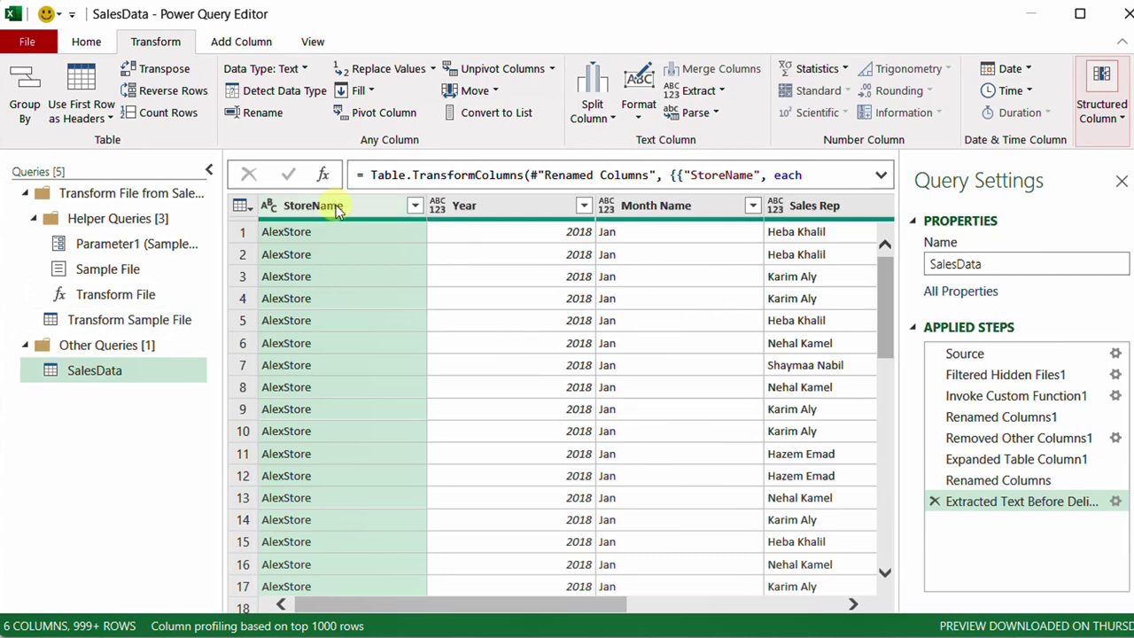
- Start a Group By on the StoreName, Year, Month Name and Sales Rep columns
left_click(496, 211, "ctrl")
left_click(633, 205, "ctrl")
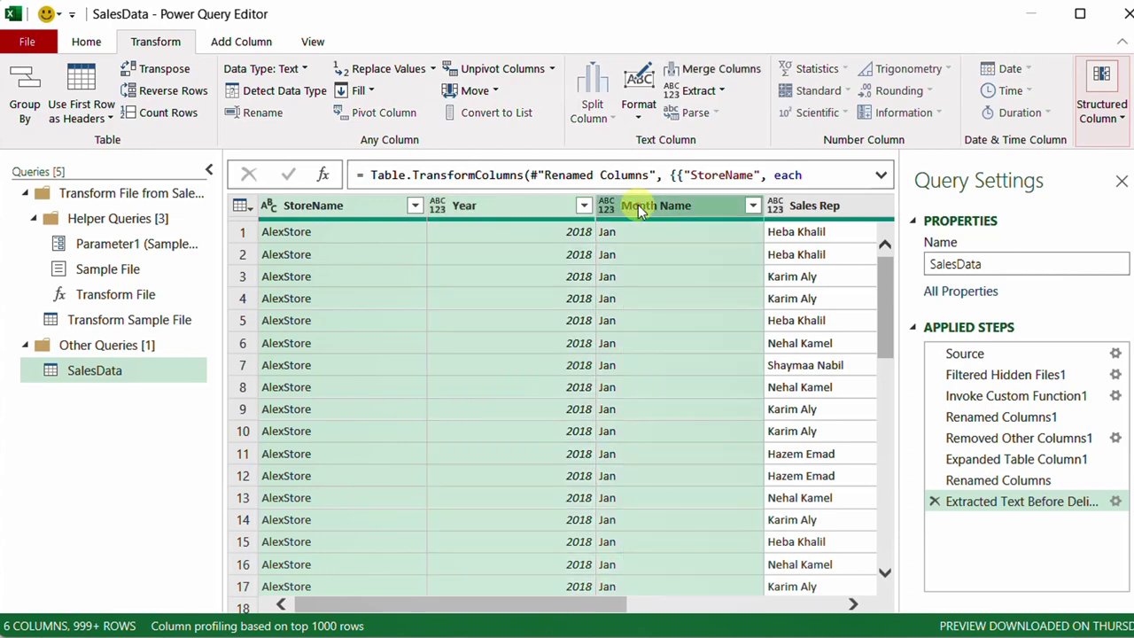
left_click(800, 206, "ctrl")
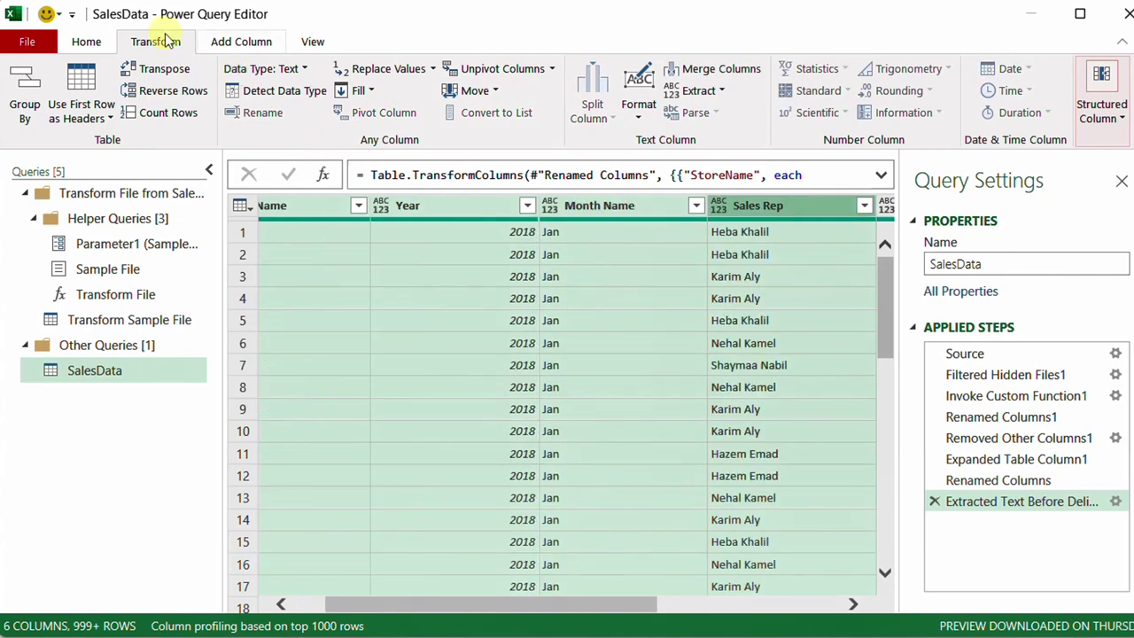
left_click(86, 41)
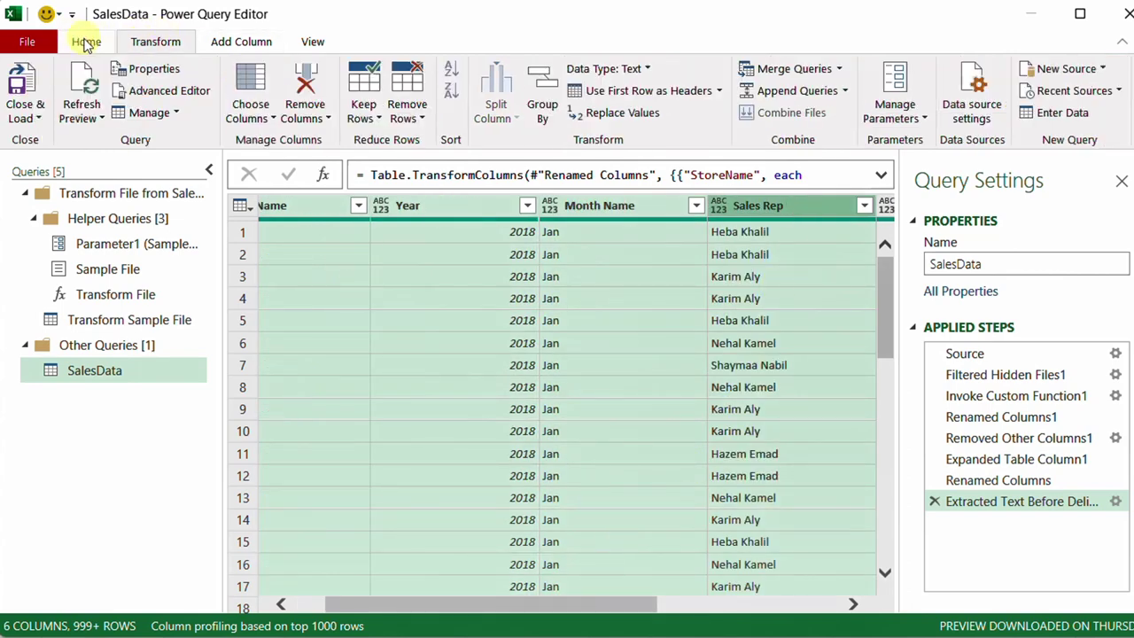
left_click(542, 84)
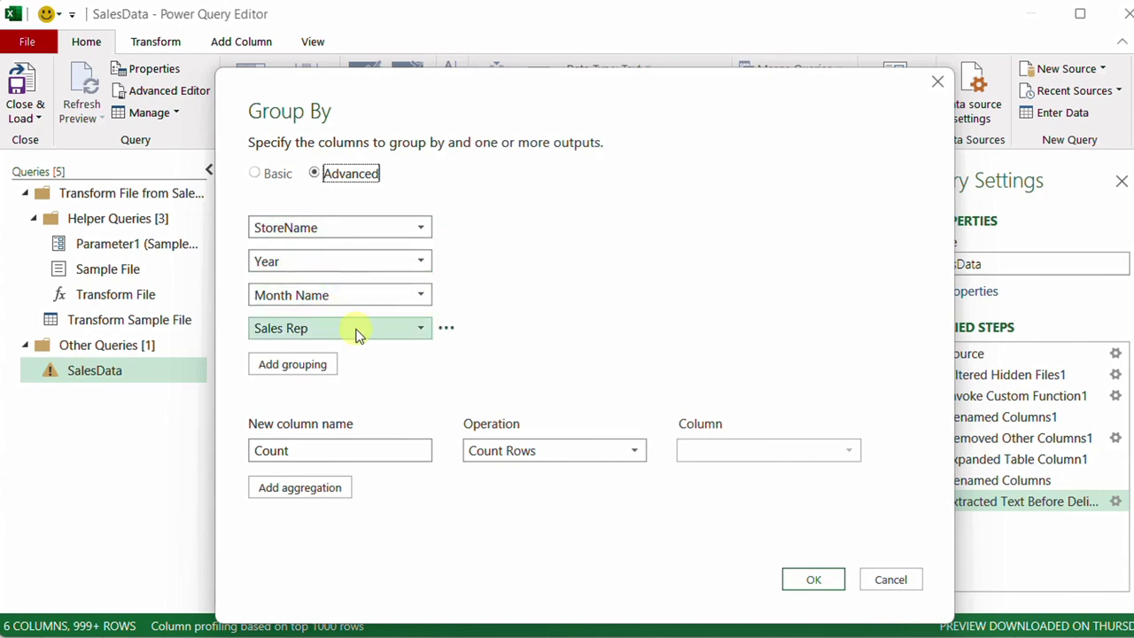
- Define the first aggregation of the grouping as Qty, the Sum of the Quantity column
double_click(305, 451)
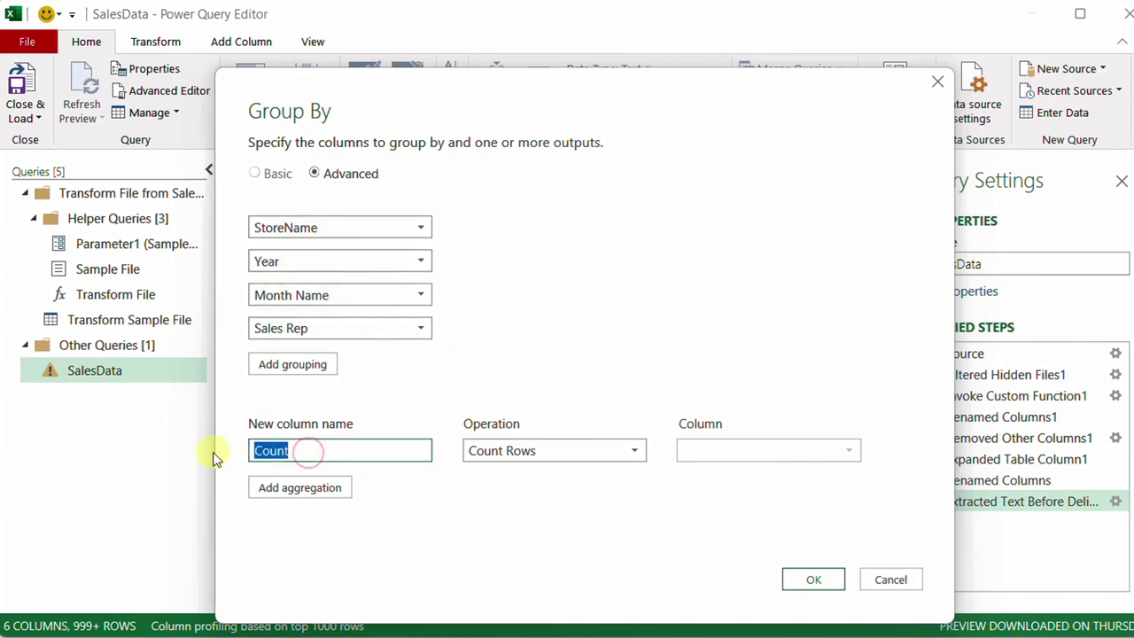
type("Q")
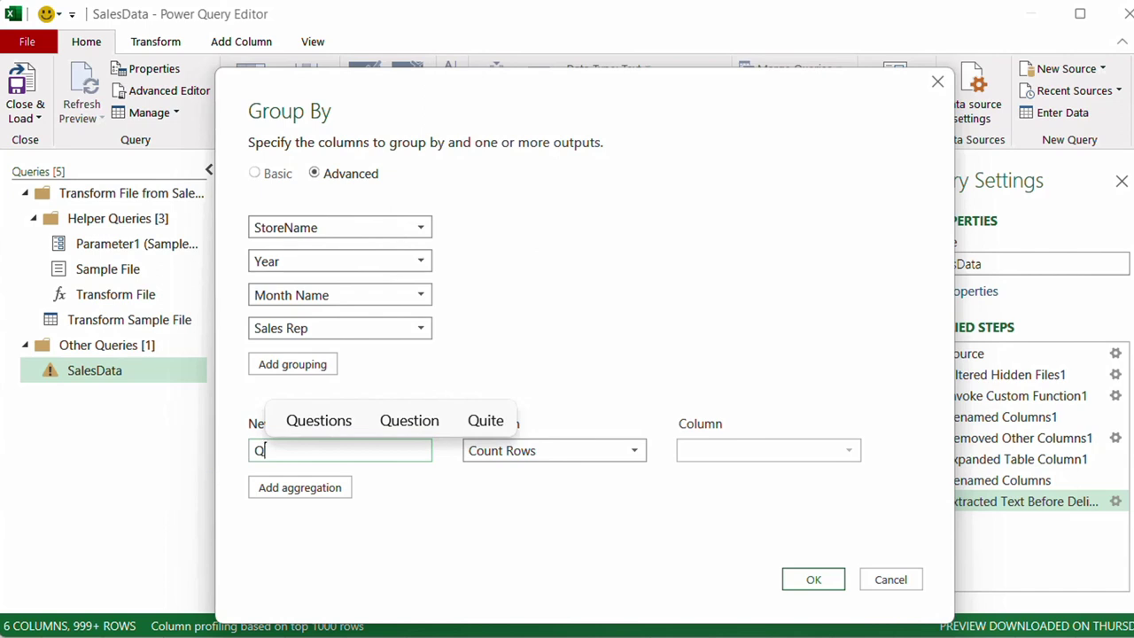
type("ty")
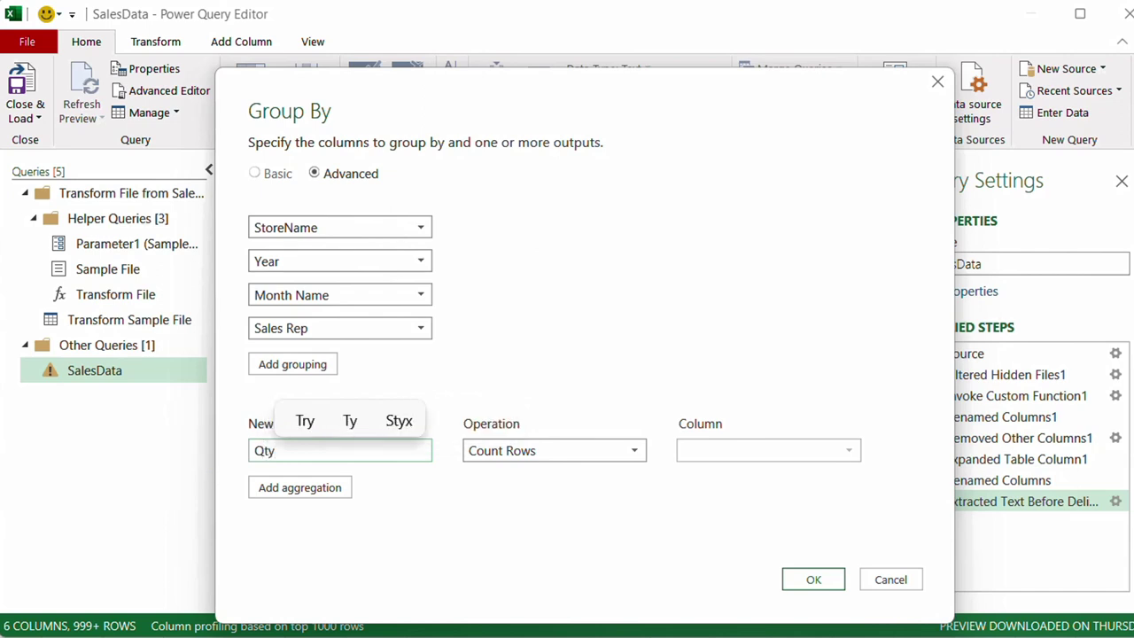
left_click(547, 452)
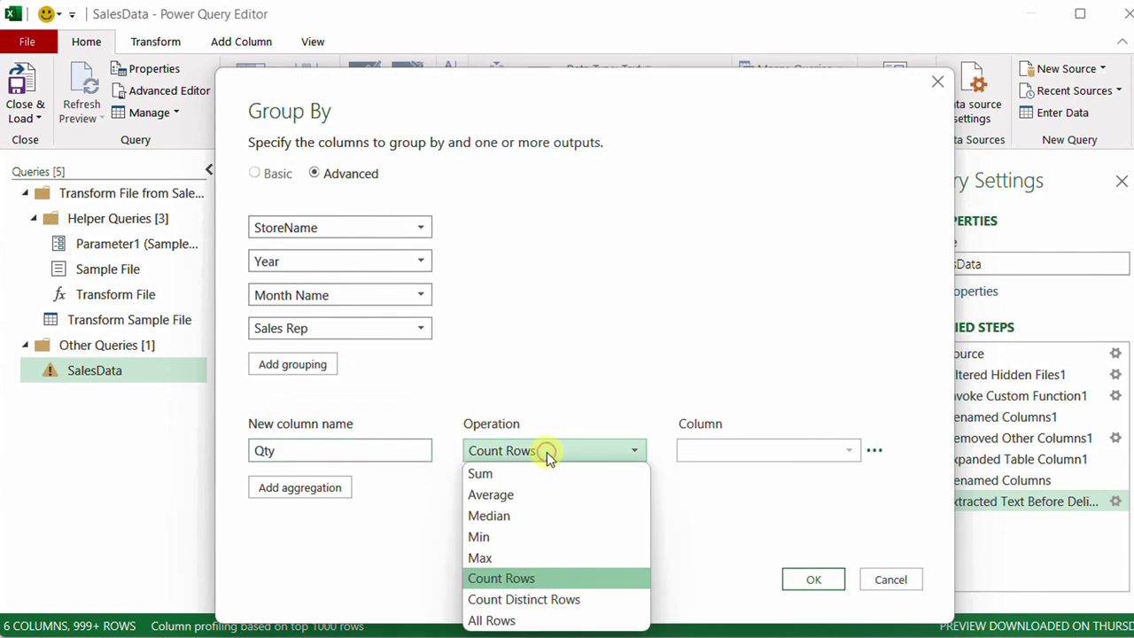
left_click(542, 475)
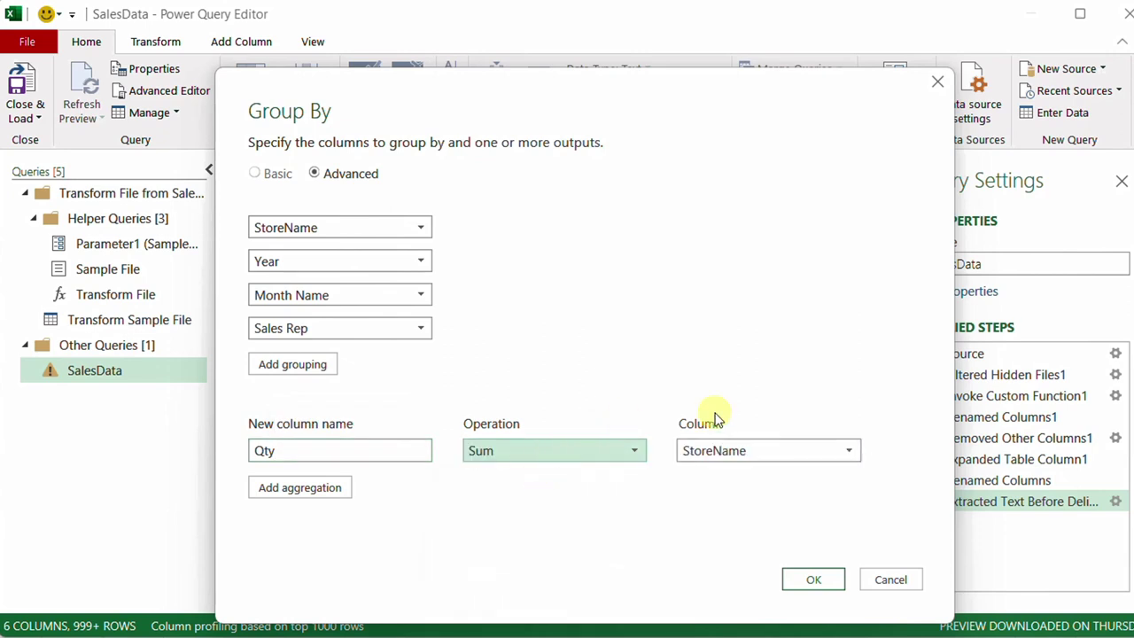
left_click(743, 457)
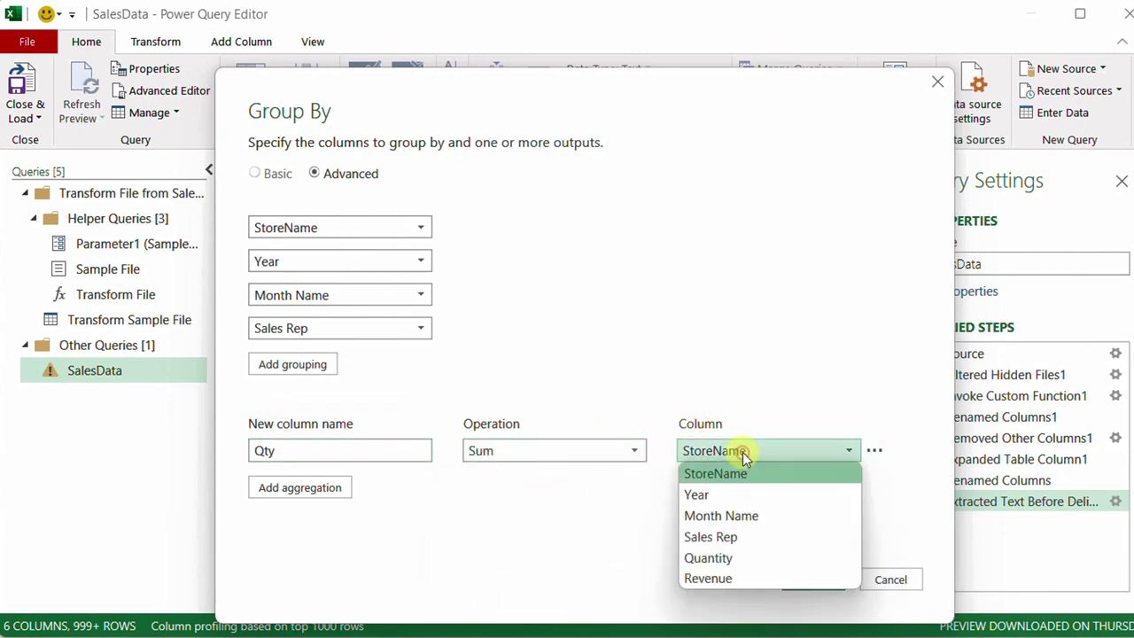
left_click(739, 553)
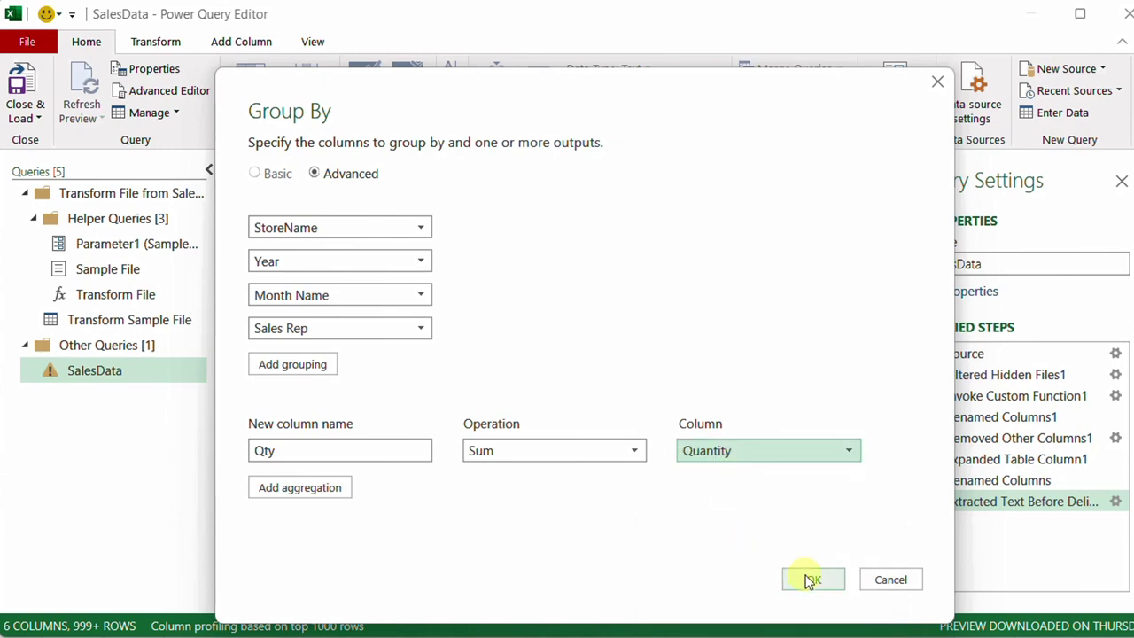
- Add a second aggregation named Revenue as the Sum of the Revenue column and apply the grouping
left_click(289, 491)
left_click(304, 490)
type("Revenue")
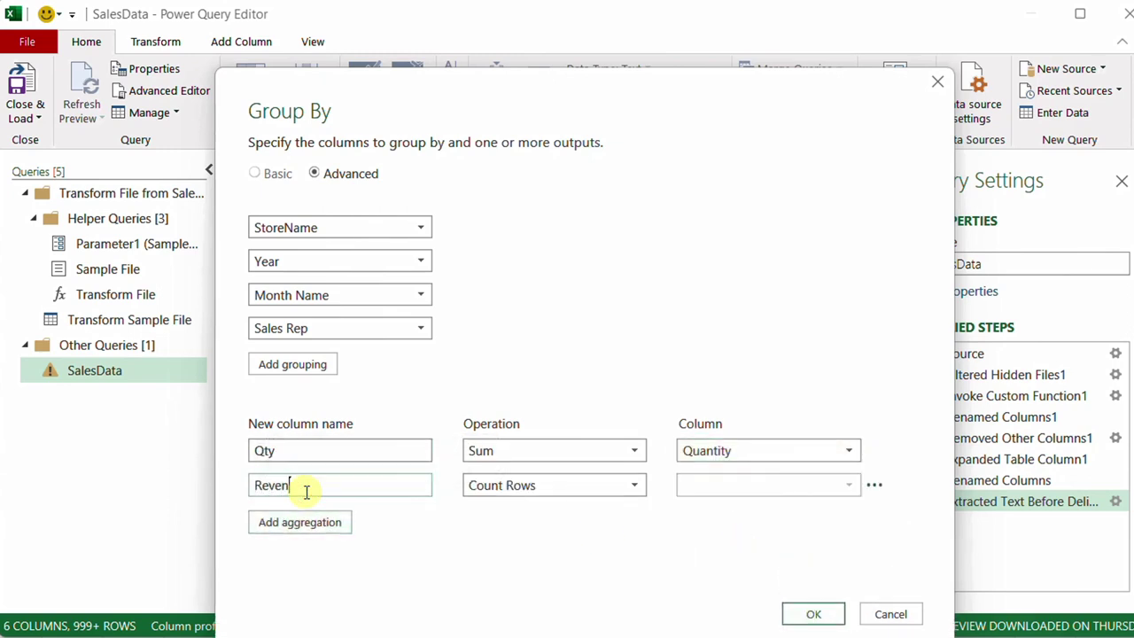
left_click(545, 484)
left_click(527, 508)
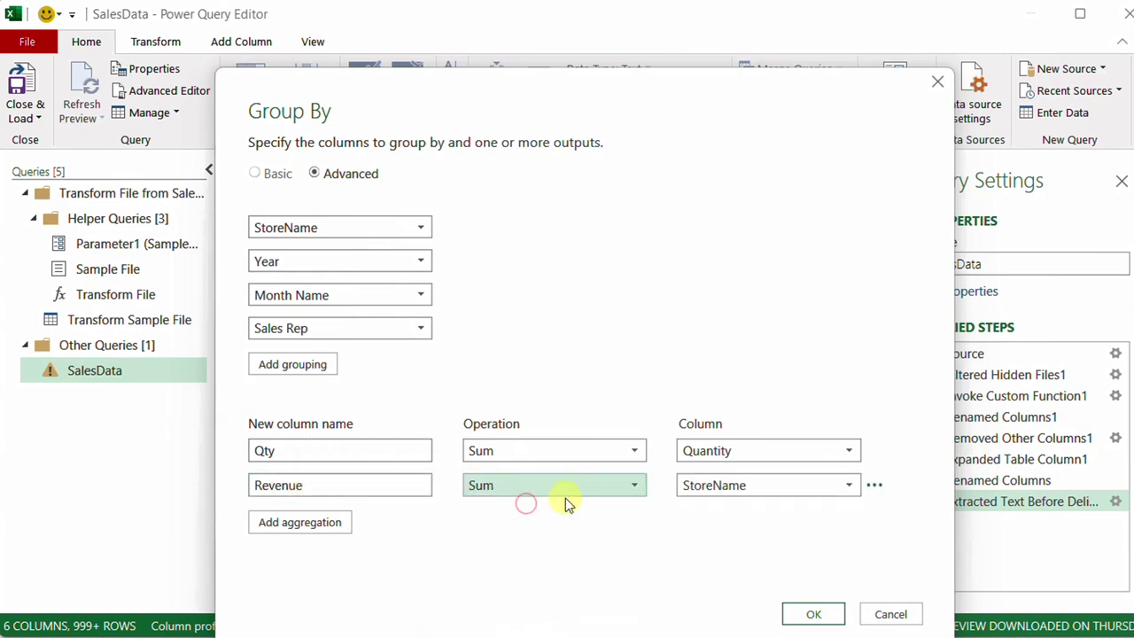
left_click(760, 488)
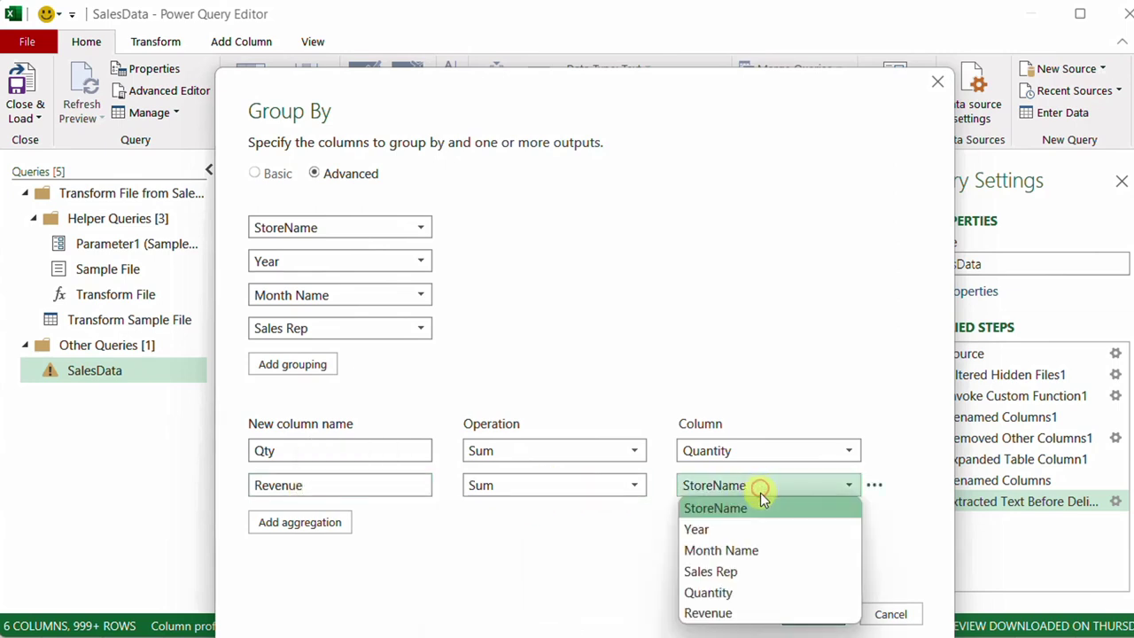
left_click(721, 613)
left_click(811, 614)
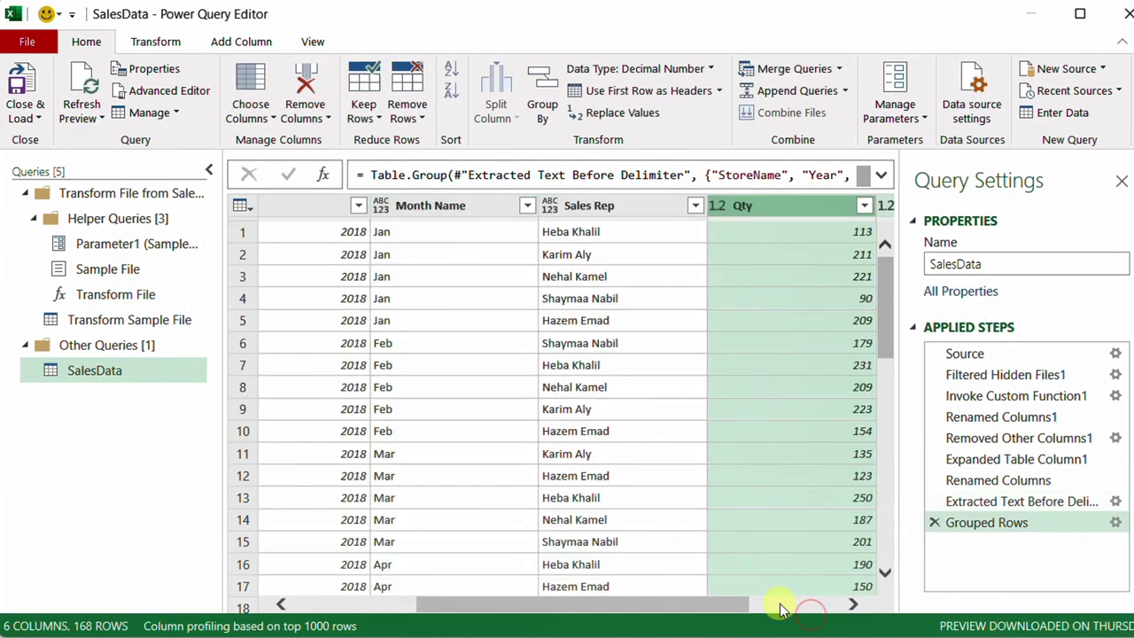
- Detect the data types of all columns from StoreName through Revenue in the grouped SalesData query
left_click_drag(530, 613, 635, 617)
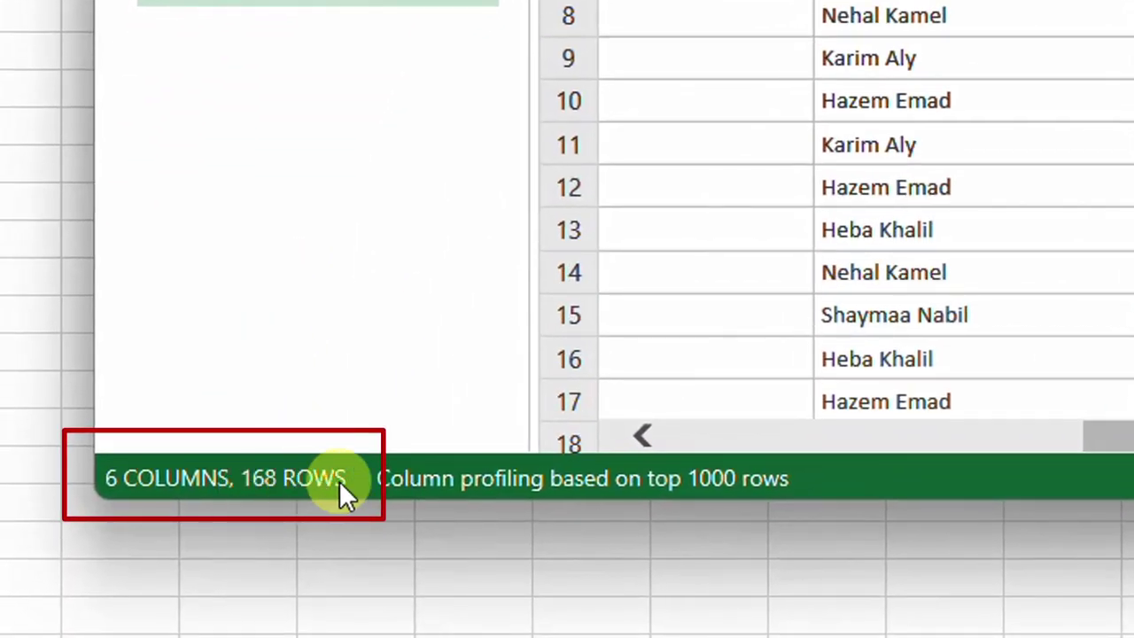
left_click_drag(1125, 436, 750, 428)
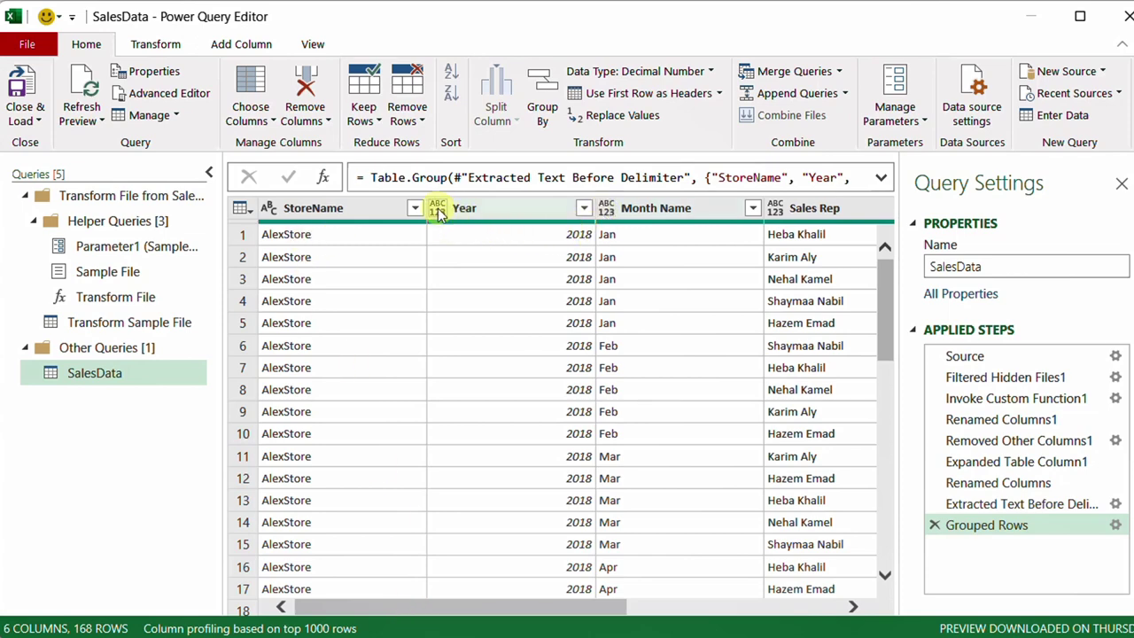
left_click(296, 213)
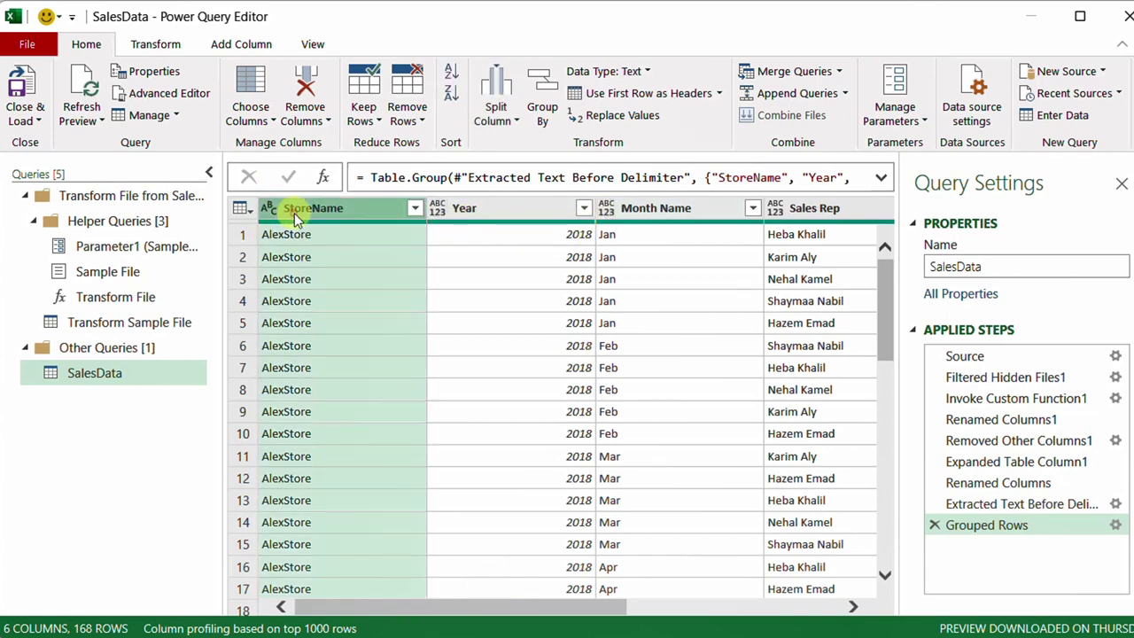
left_click_drag(418, 608, 765, 607)
left_click(805, 217, "shift")
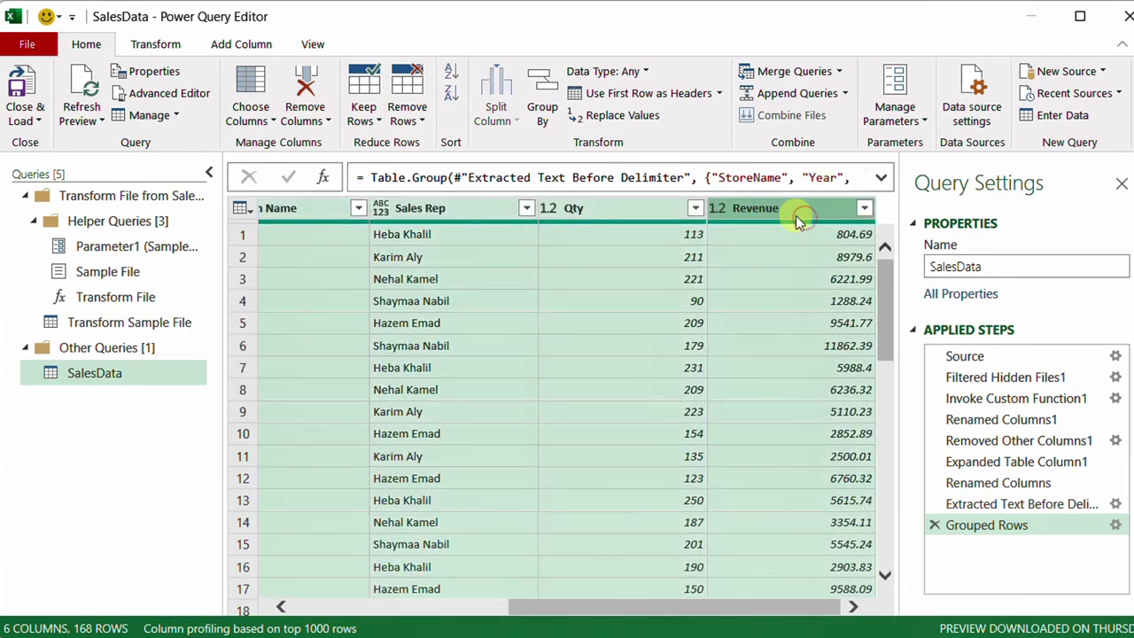
left_click(156, 44)
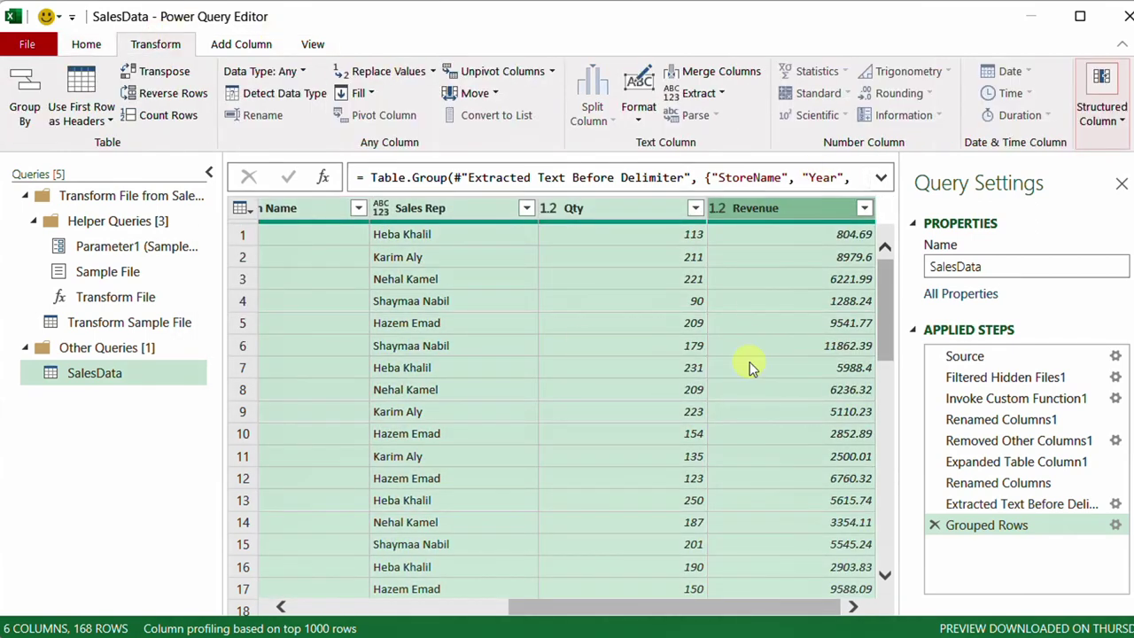
left_click(266, 100)
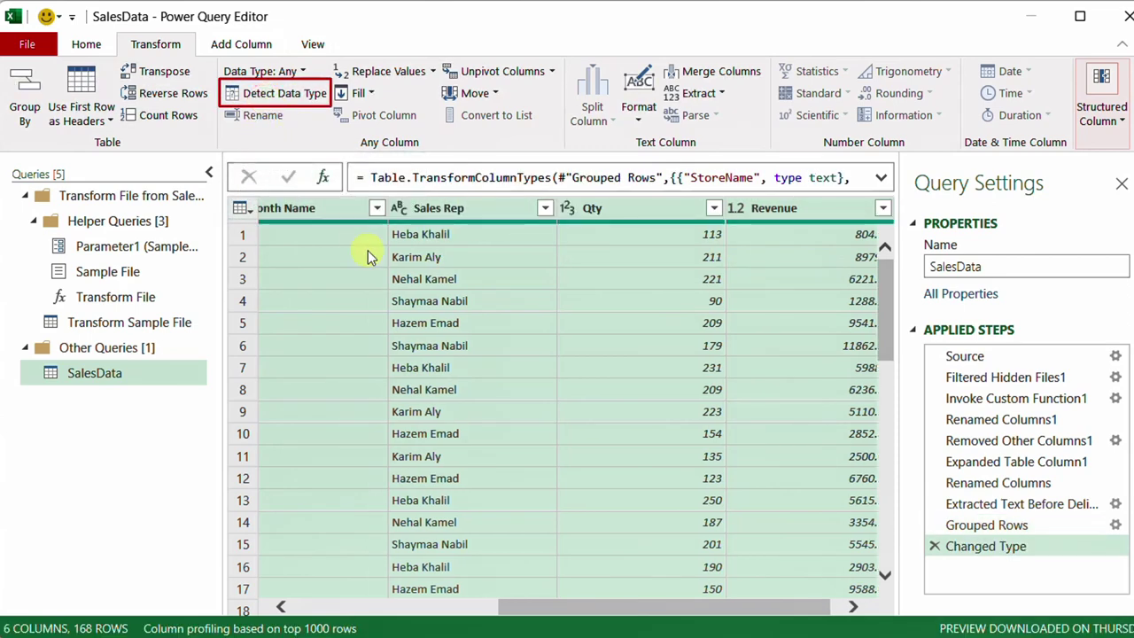
- Check the detected column types, then close the query editor and load SalesData into the workbook
left_click(483, 608)
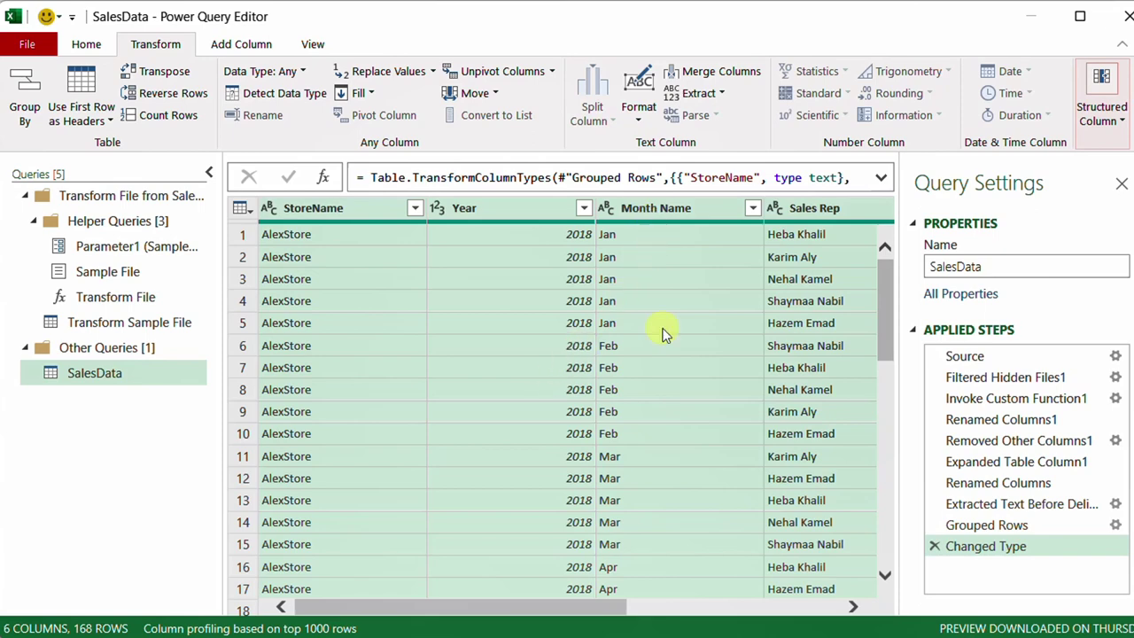
left_click_drag(577, 612, 855, 599)
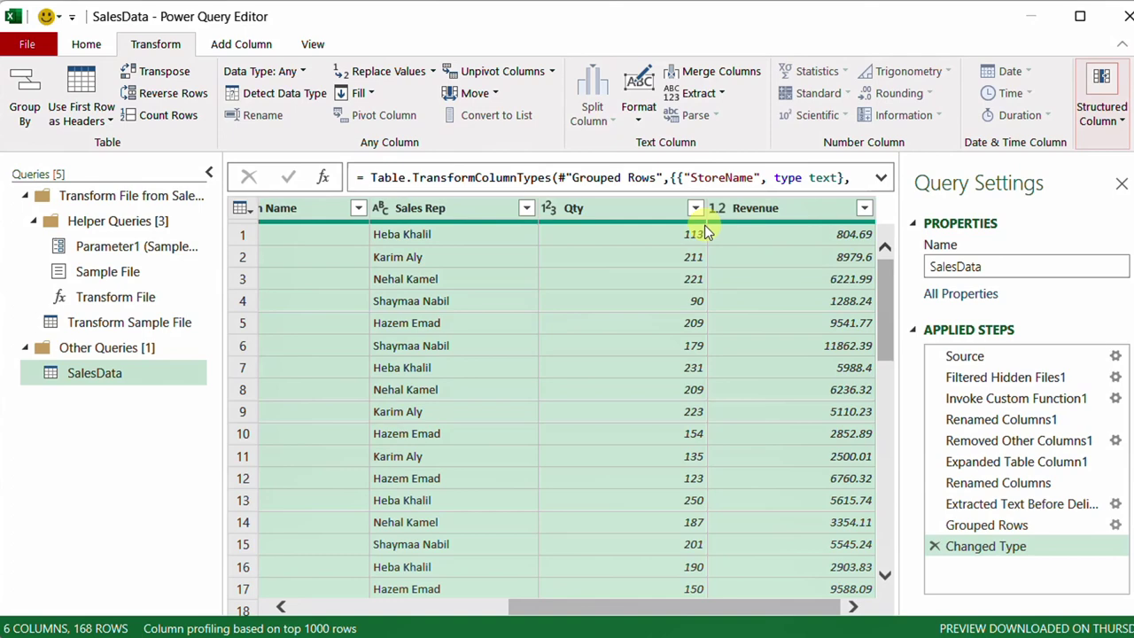
left_click(86, 43)
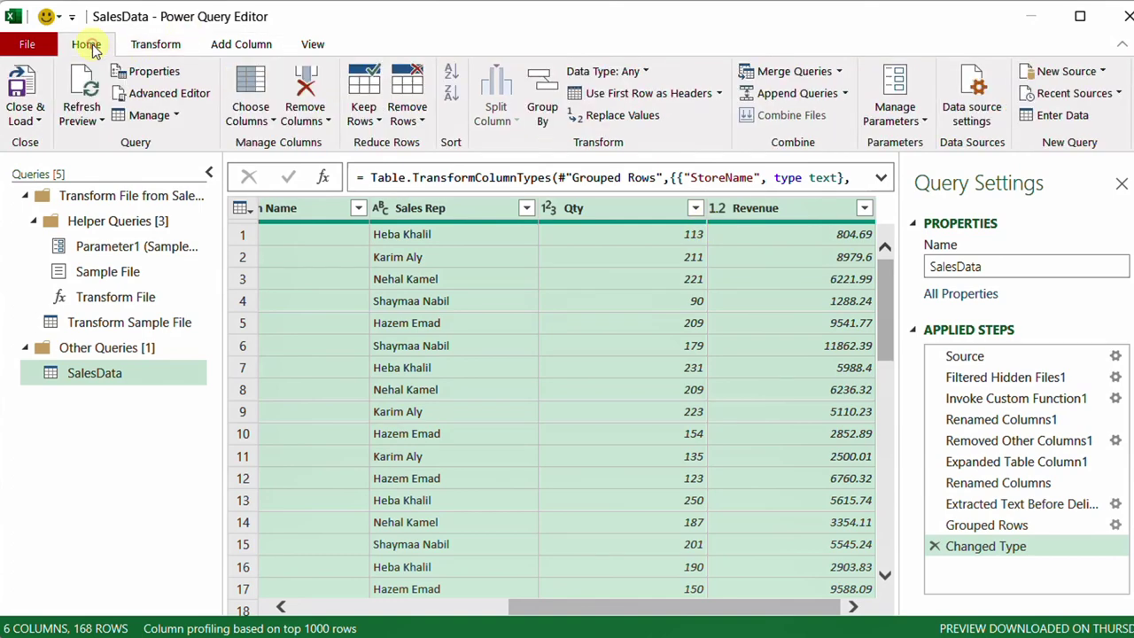
left_click(23, 89)
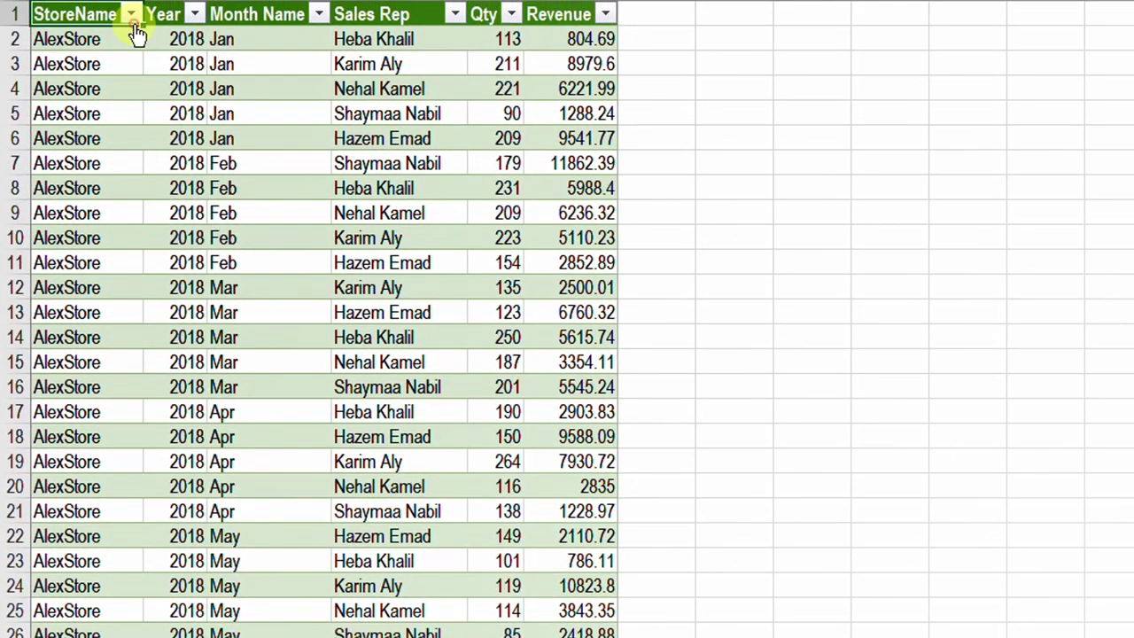
- Check which stores the StoreName filter list of the loaded table offers, without applying a filter
left_click(132, 14)
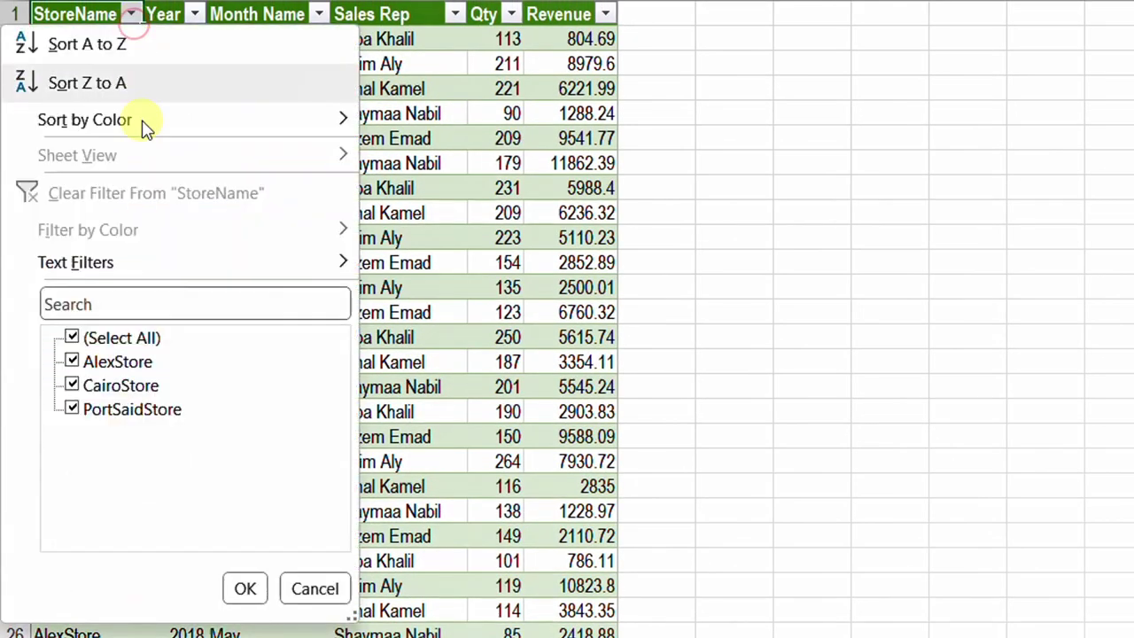
left_click(344, 591)
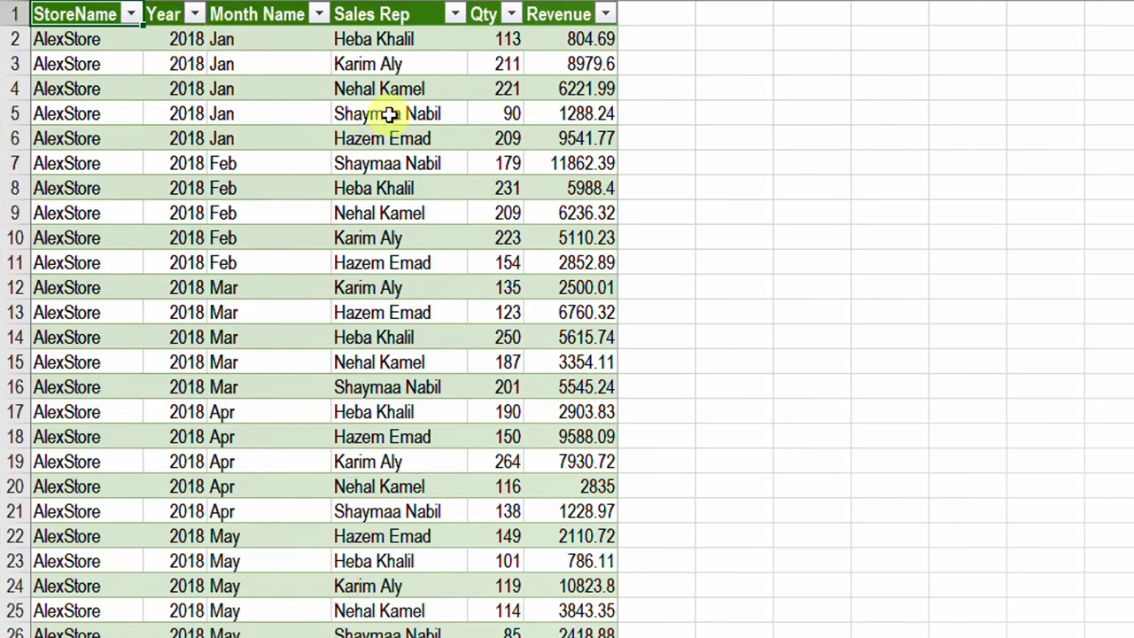
left_click(236, 180)
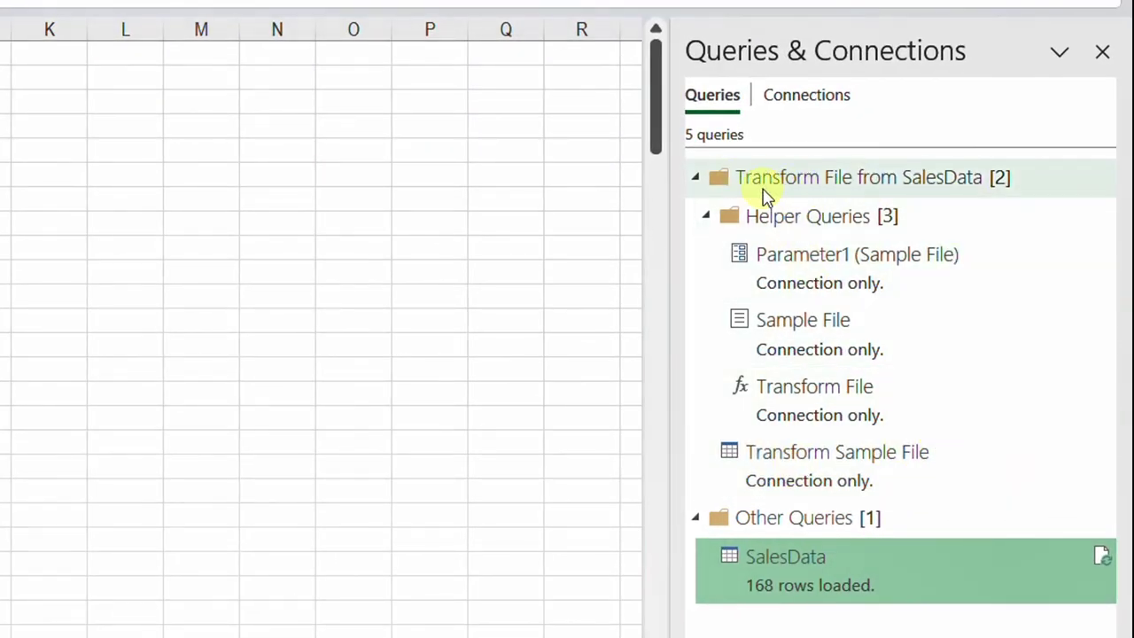
- Collapse the Transform File from SalesData query group to leave the SalesData query in view
left_click(721, 219)
left_click(699, 177)
left_click(699, 177)
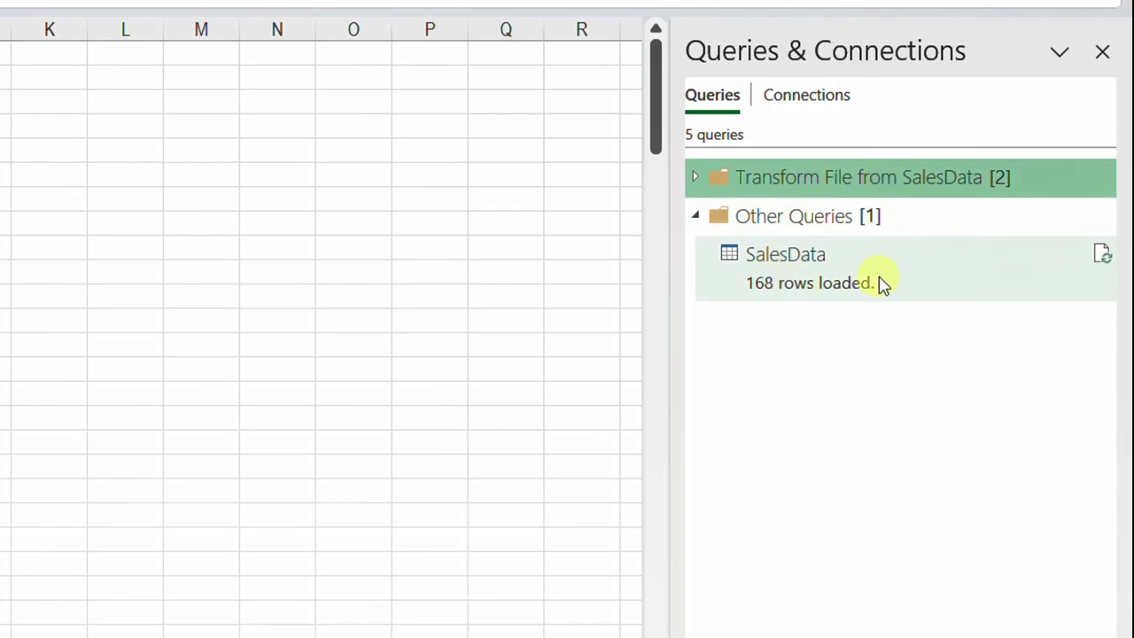
mouse_move(760, 280)
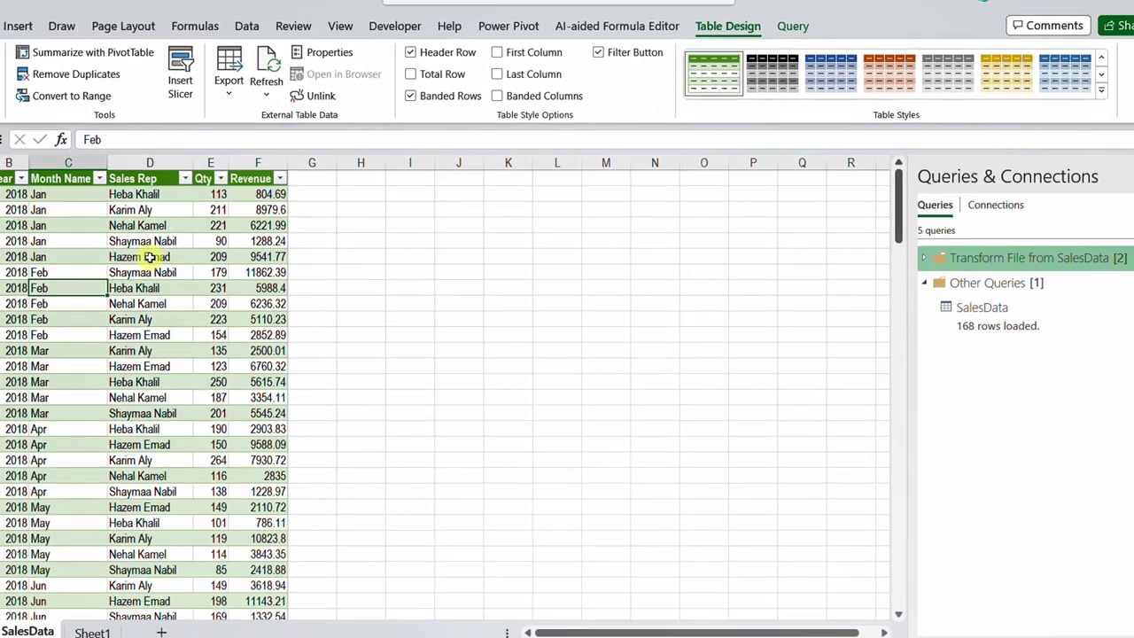
- Apply the black-and-grey Light table style to the SalesData table and turn off its banded rows
left_click(164, 260)
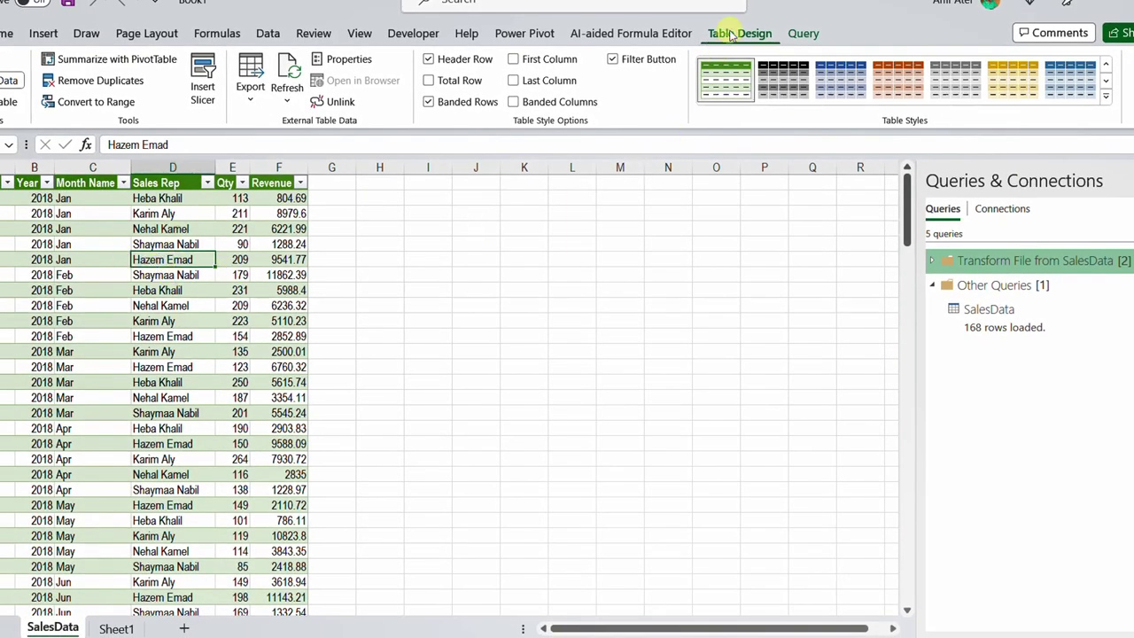
left_click(1107, 100)
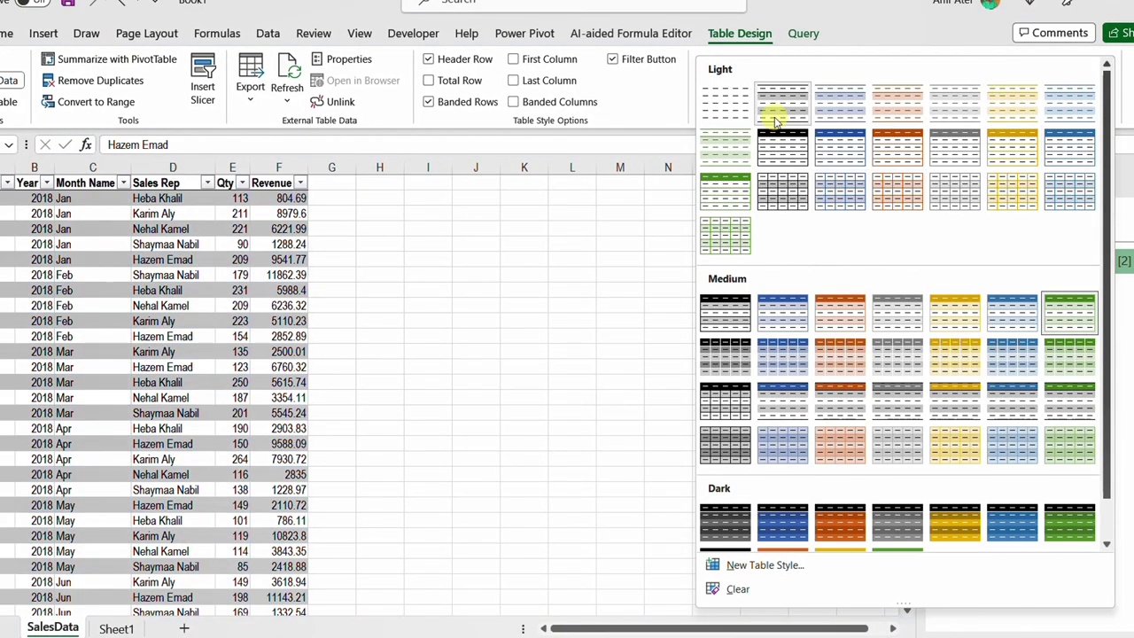
left_click(778, 104)
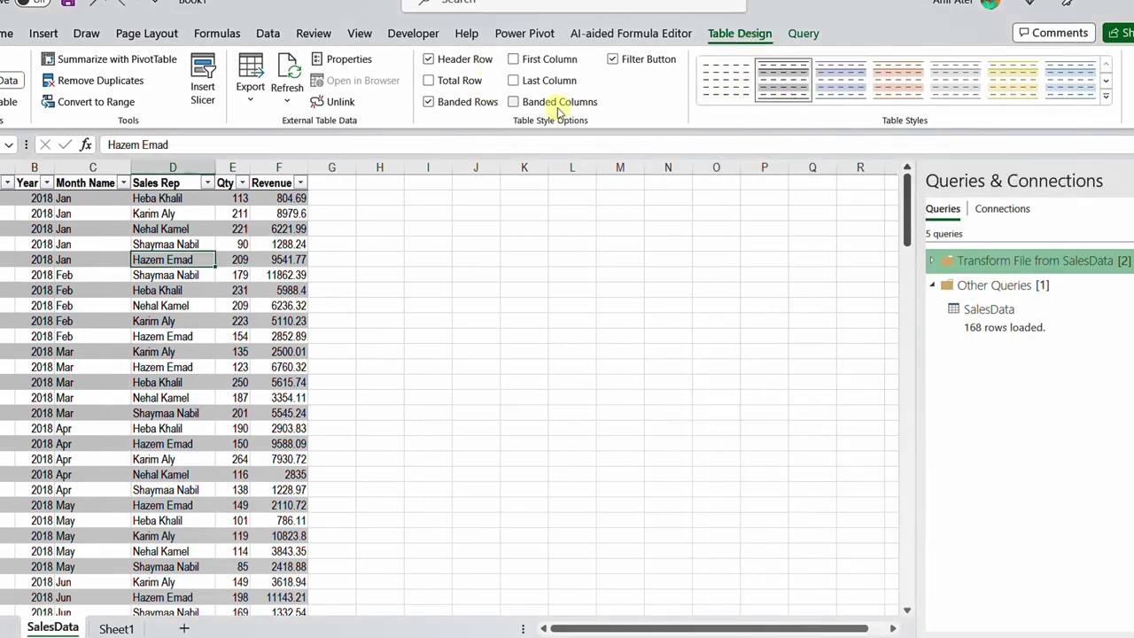
left_click(461, 105)
left_click(85, 182)
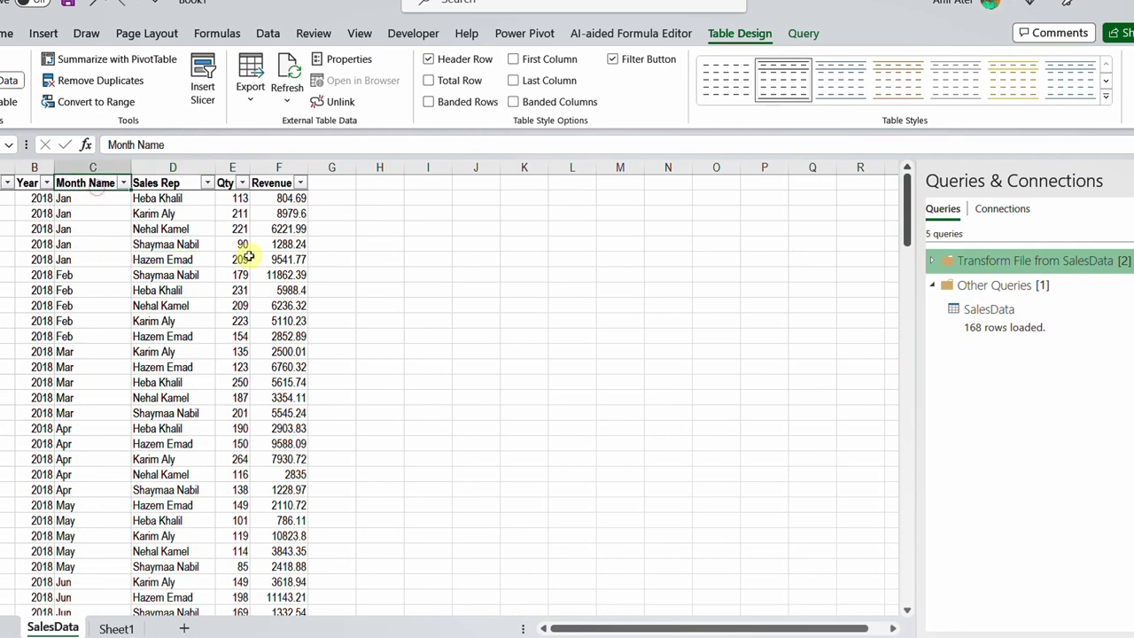
- Hide the filter buttons in the table's header row and the gridlines of the SalesData sheet
left_click(636, 58)
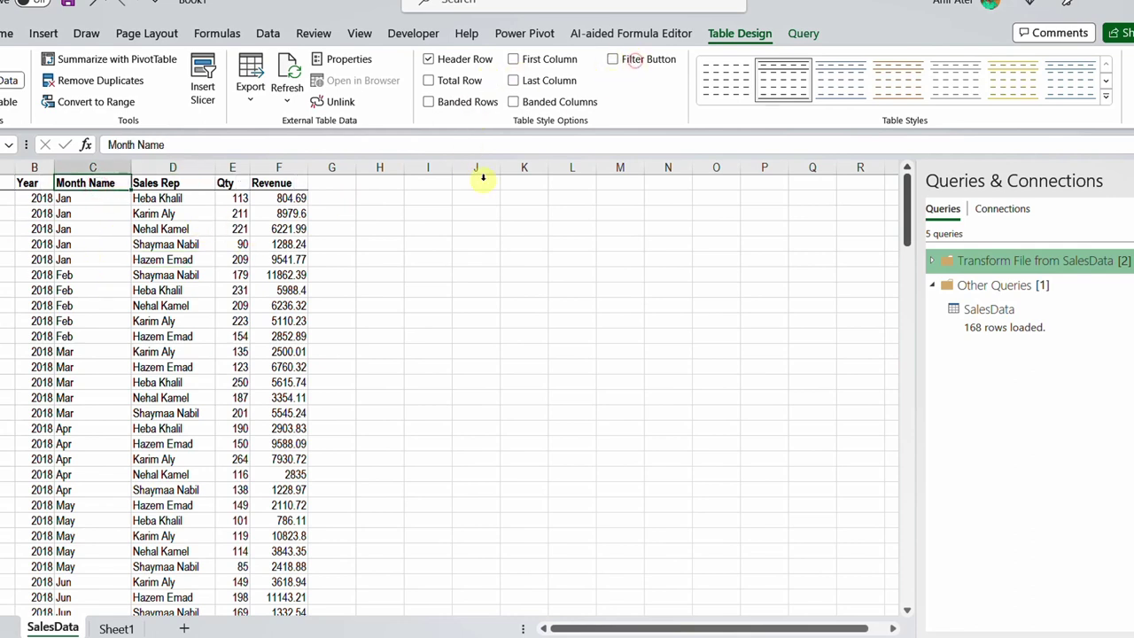
left_click(103, 305)
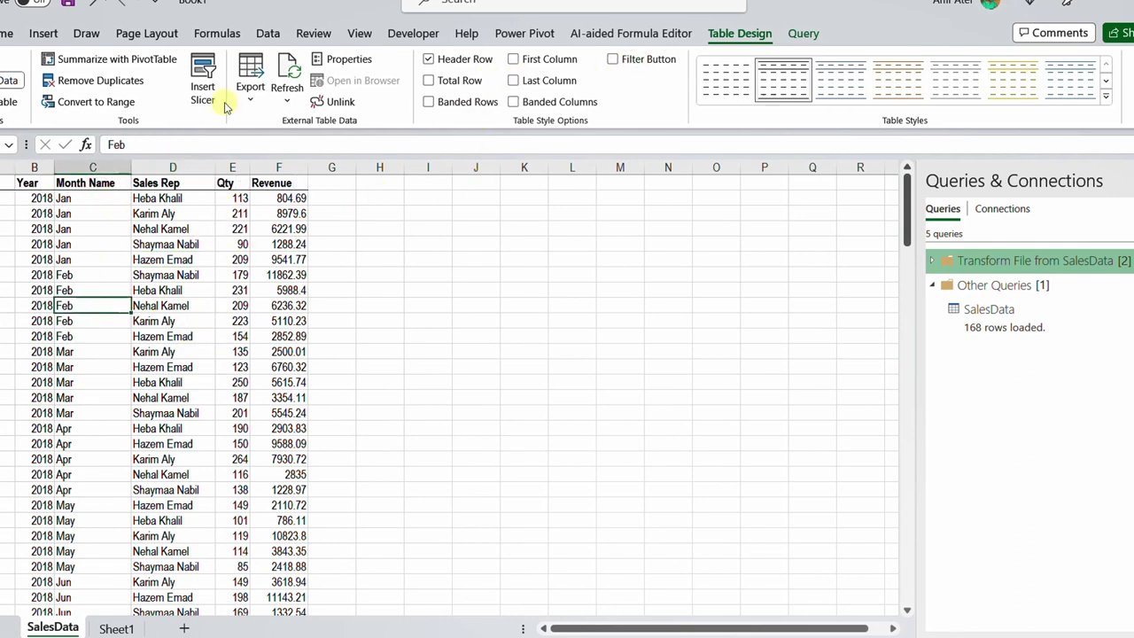
left_click(359, 32)
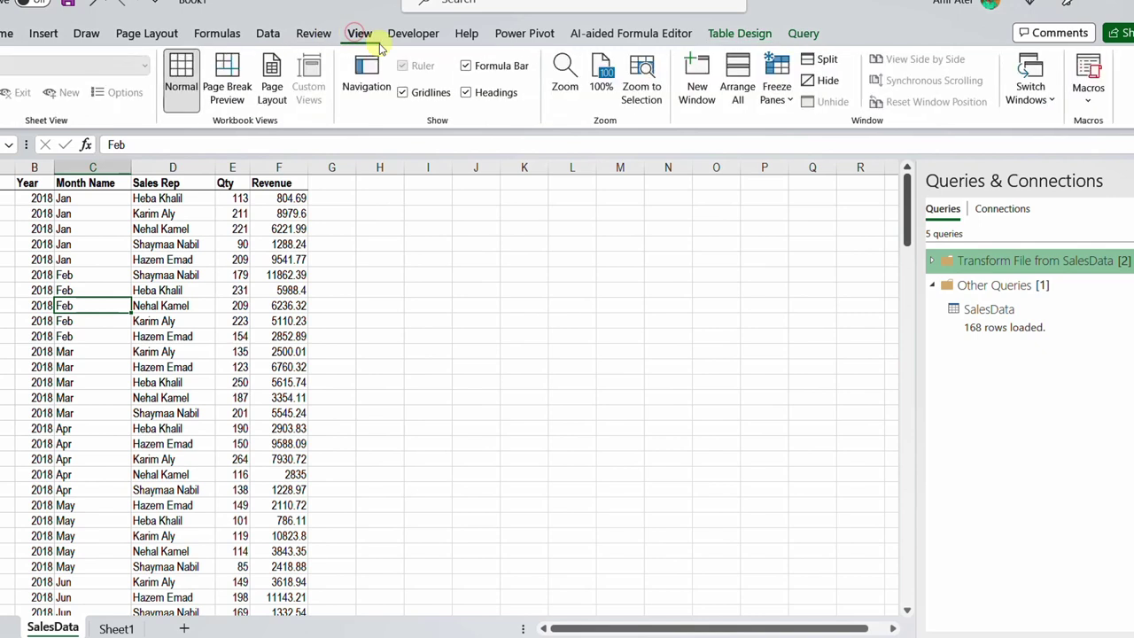
left_click(425, 94)
left_click(179, 263)
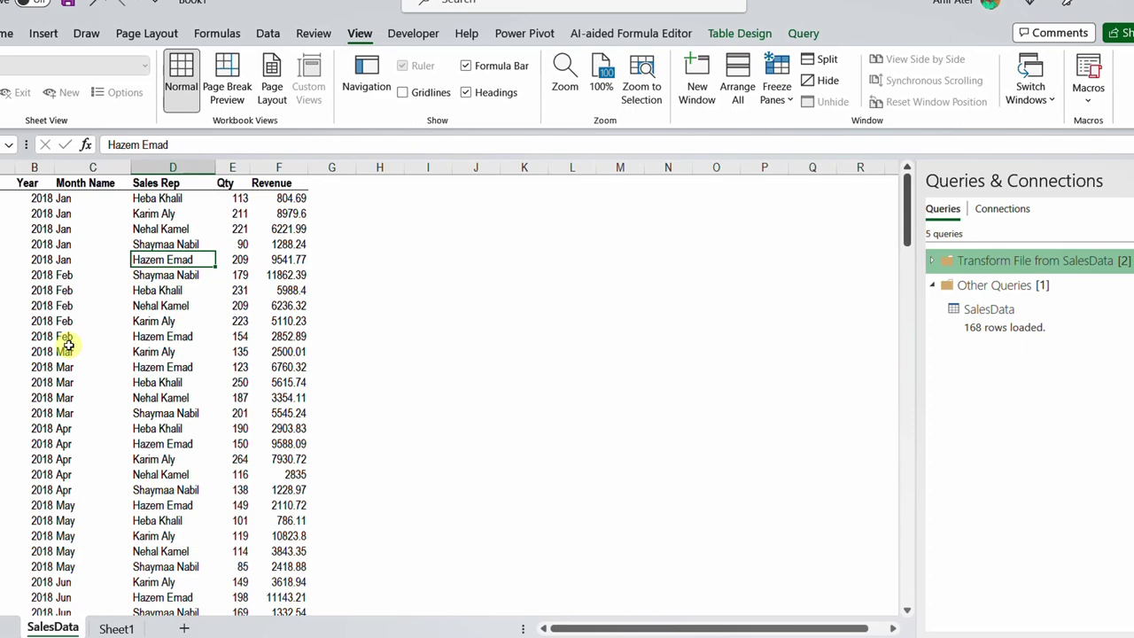
- Insert slicers for the StoreName and Month Name columns of the SalesData table
left_click(739, 32)
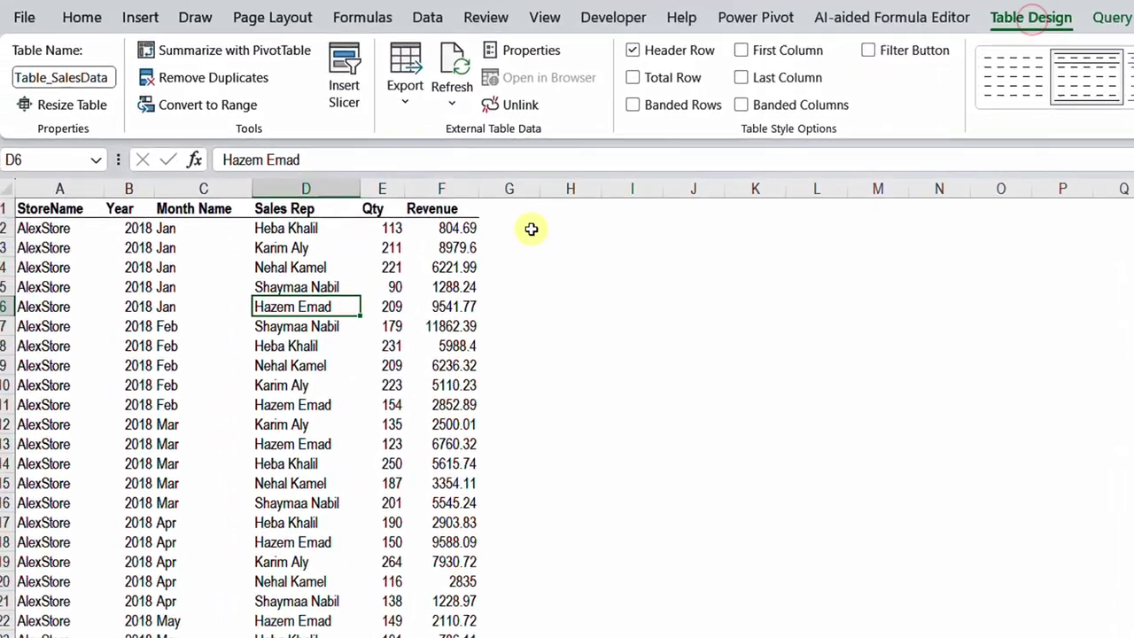
left_click(344, 89)
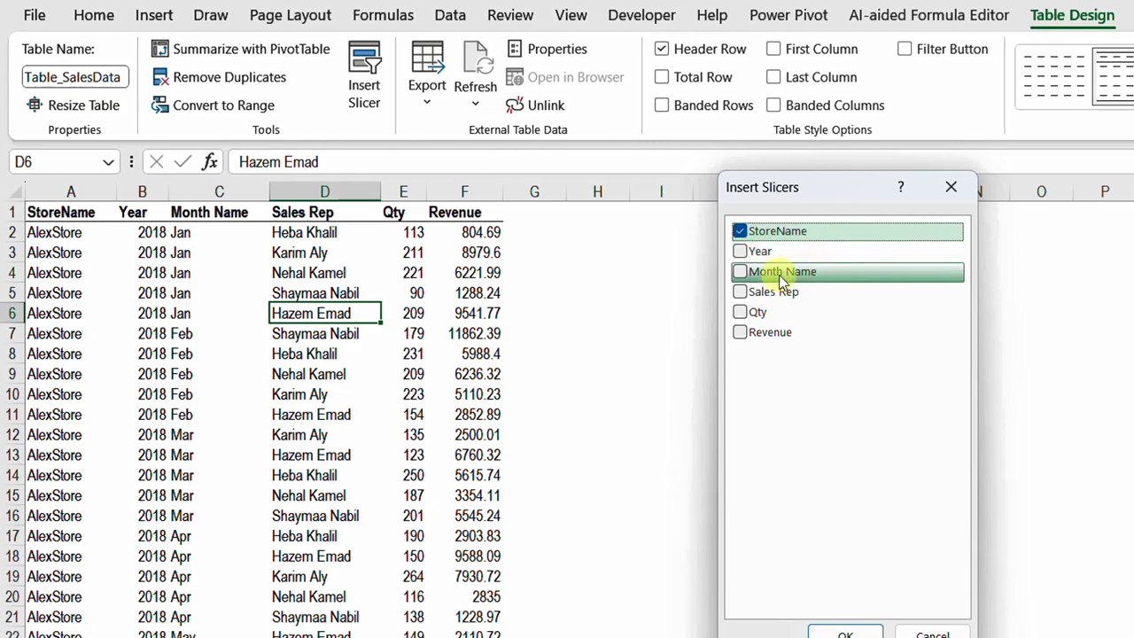
left_click(741, 273)
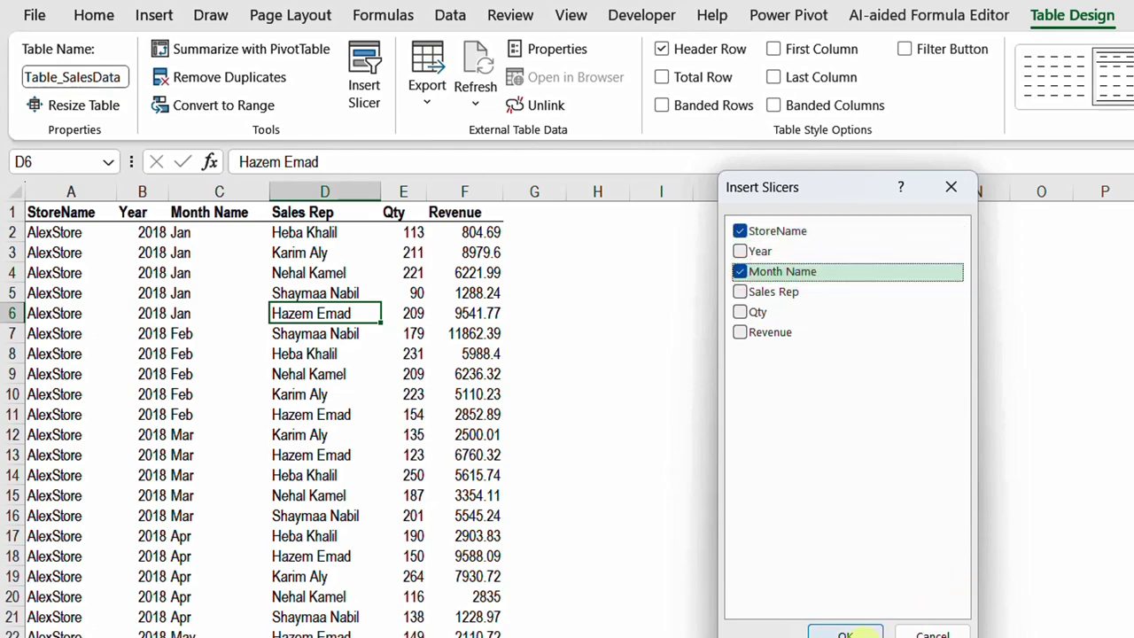
left_click(846, 633)
- Arrange the StoreName and Month Name slicers side by side in the empty area beside the Revenue column
left_click_drag(725, 395, 931, 318)
left_click_drag(650, 344, 642, 266)
left_click_drag(848, 309, 803, 257)
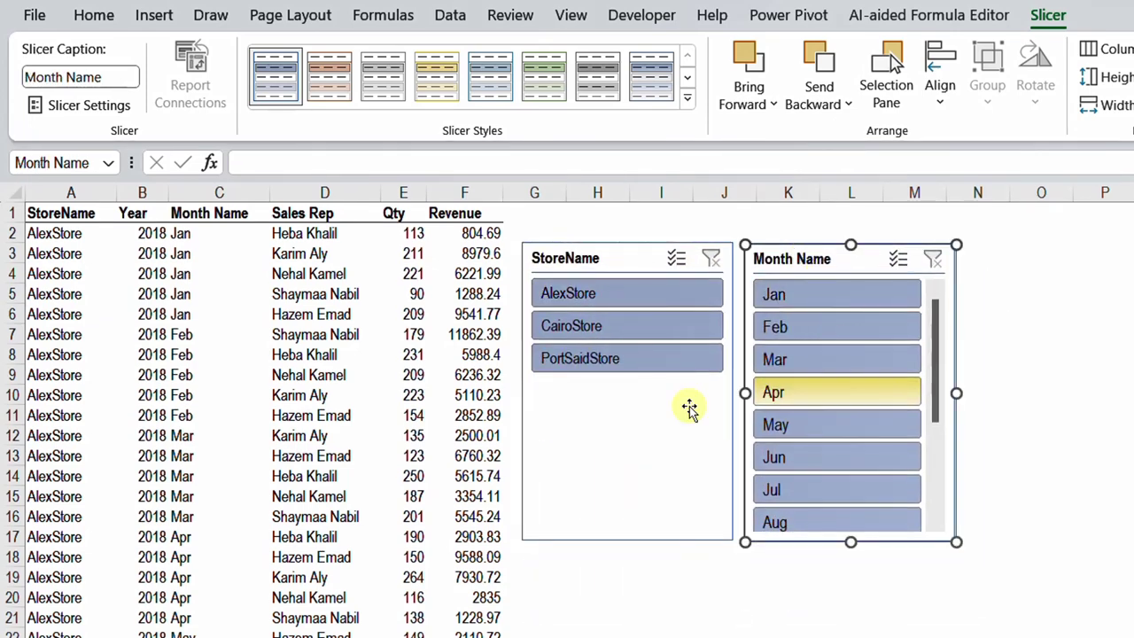
- Apply the light grey slicer style to both the StoreName and Month Name slicers
left_click(619, 260, "ctrl")
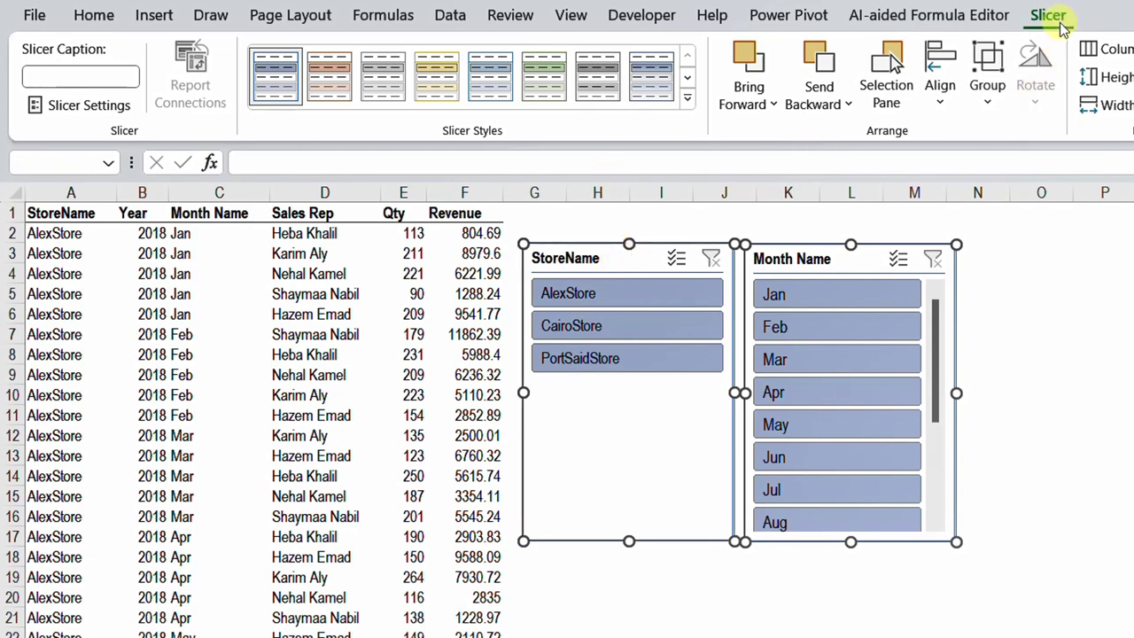
left_click(383, 73)
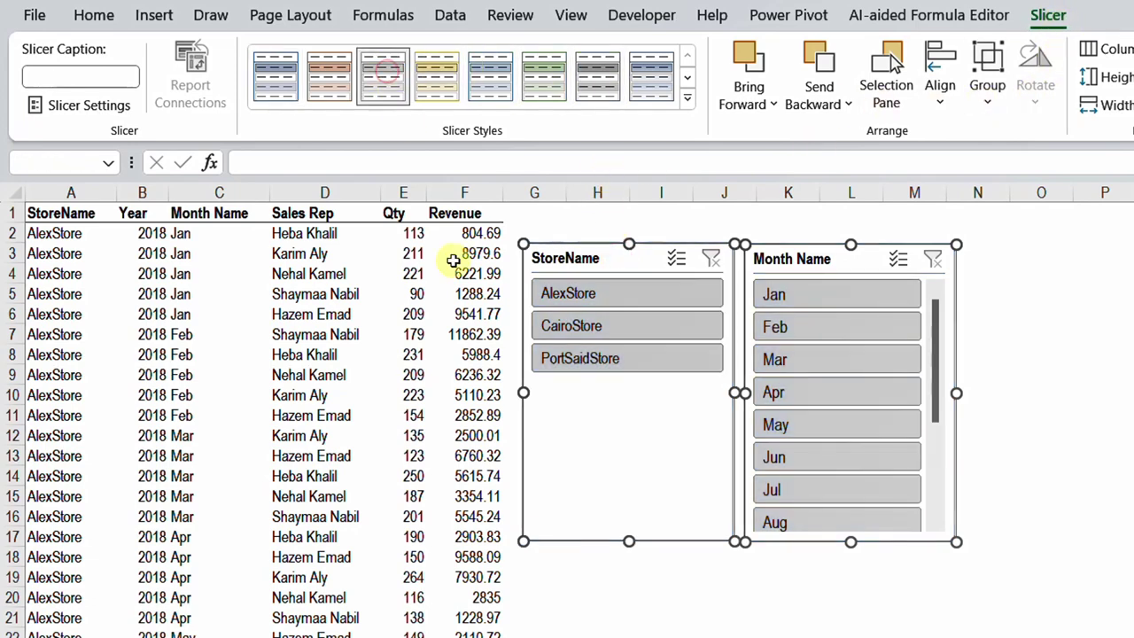
left_click(400, 334)
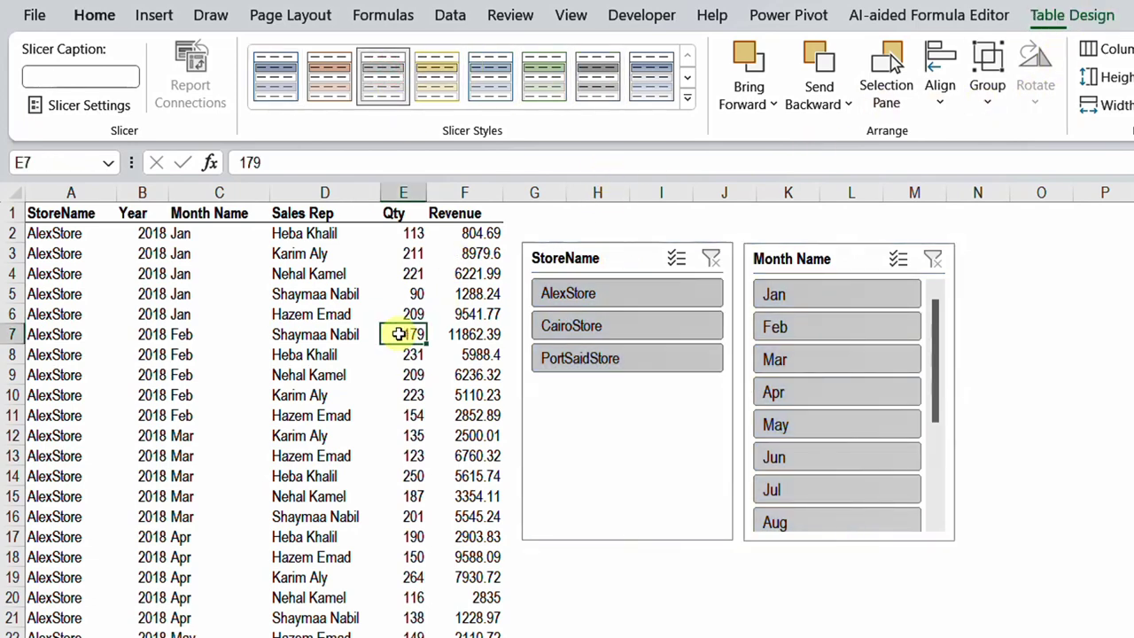
- Filter the table to AlexStore using the StoreName slicer
left_click(618, 298)
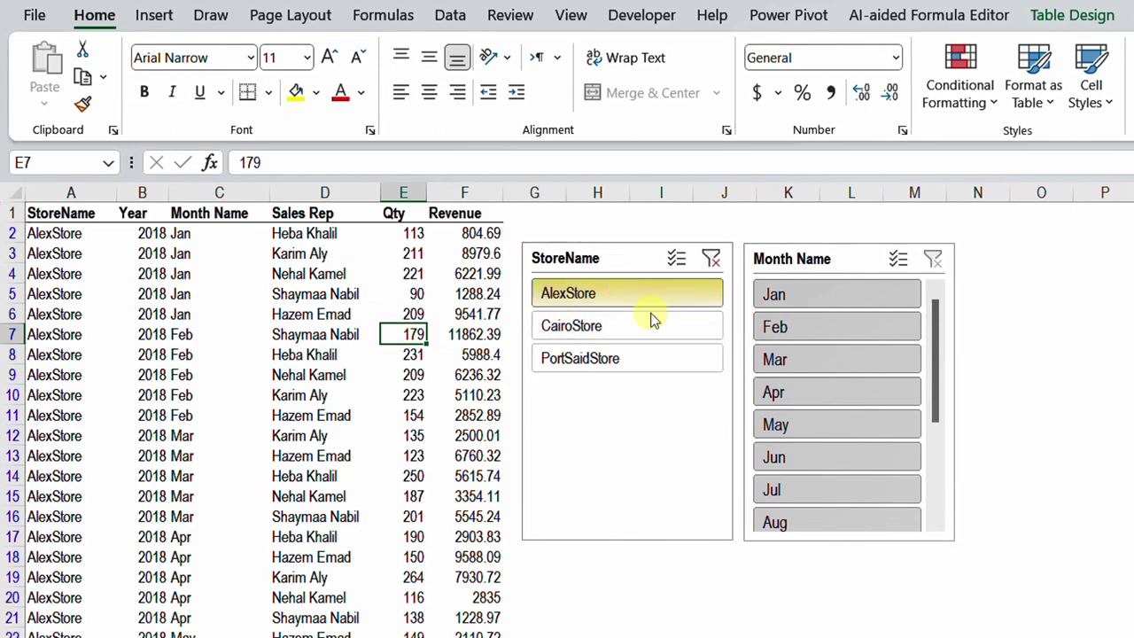
- Filter the AlexStore rows by Jan, Feb and Mar in turn using the Month Name slicer
left_click(847, 297)
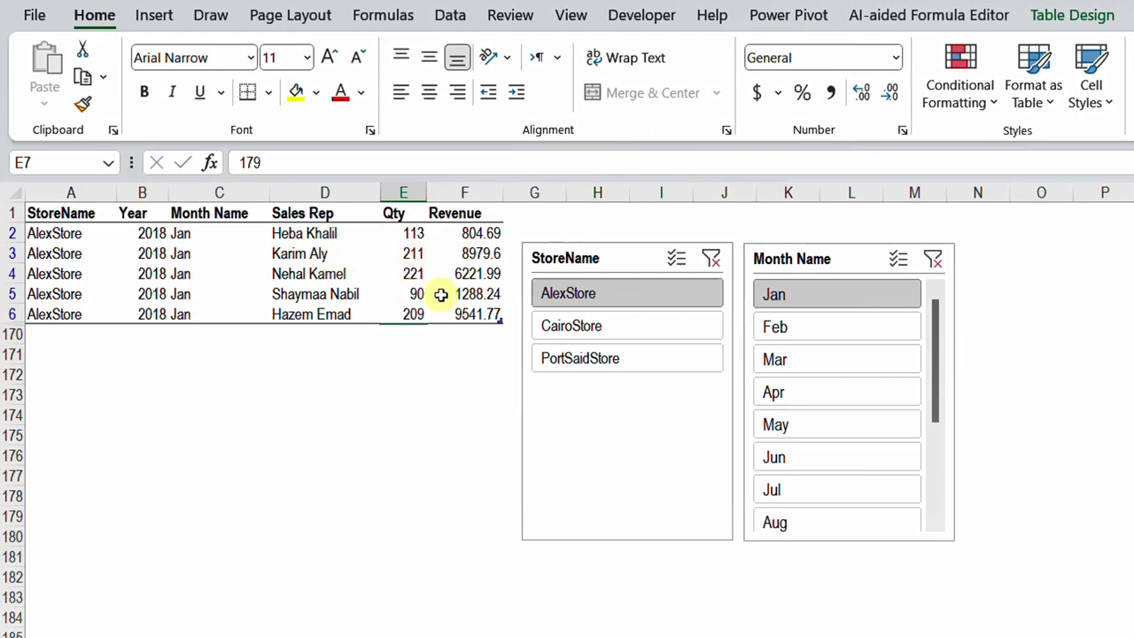
left_click(800, 326)
left_click(804, 360)
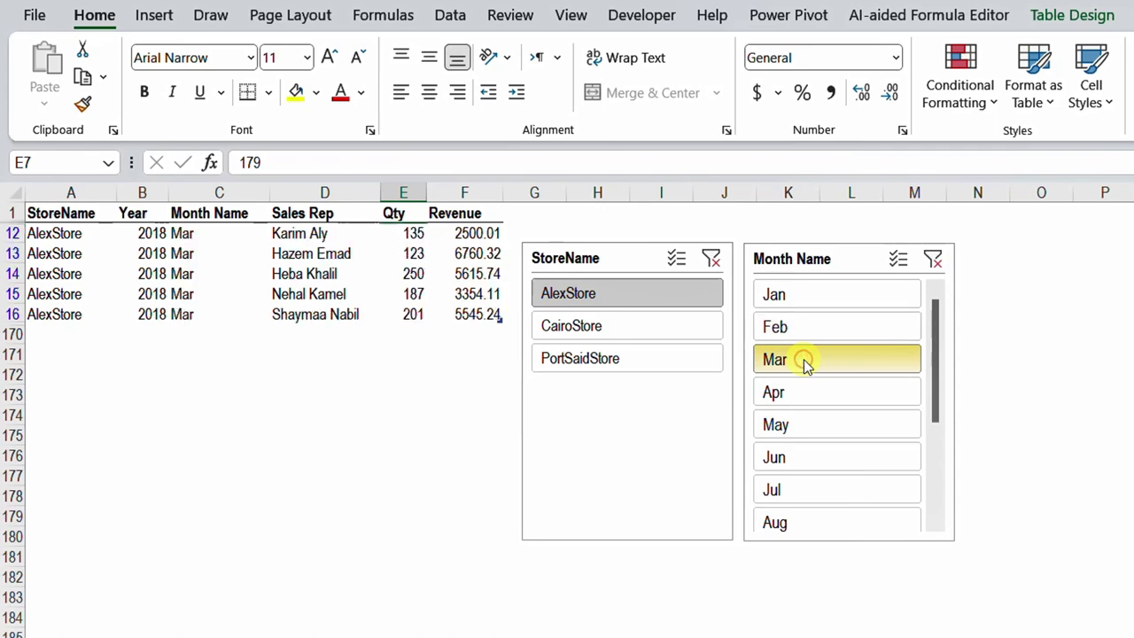
- Clear the StoreName filter and filter all stores by Apr and finally May with the Month Name slicer
left_click(711, 258)
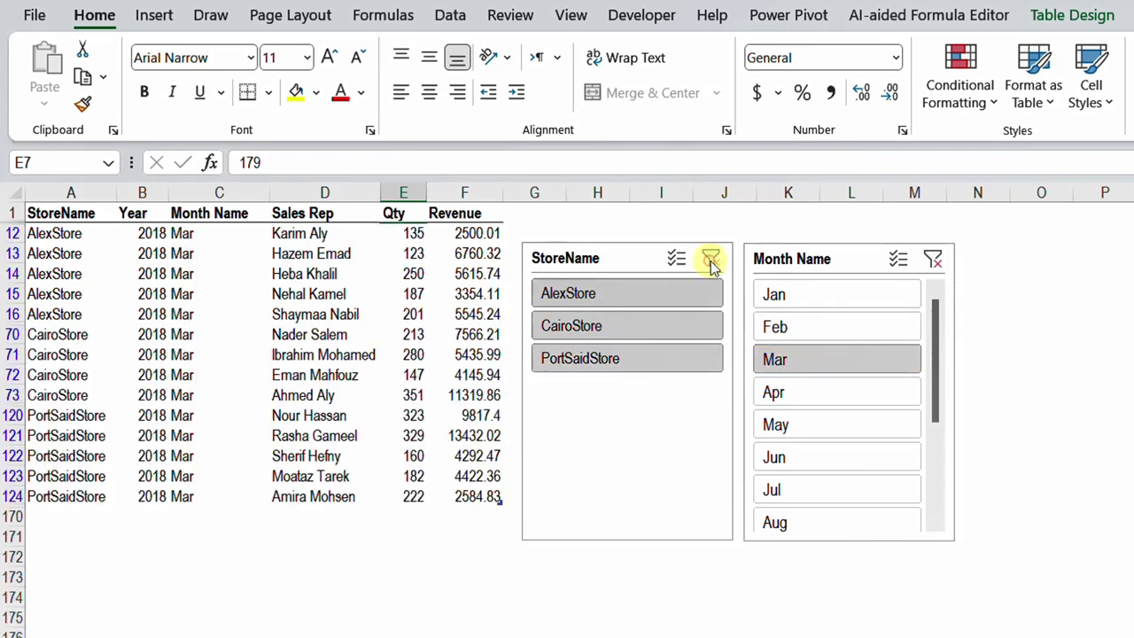
left_click(810, 392)
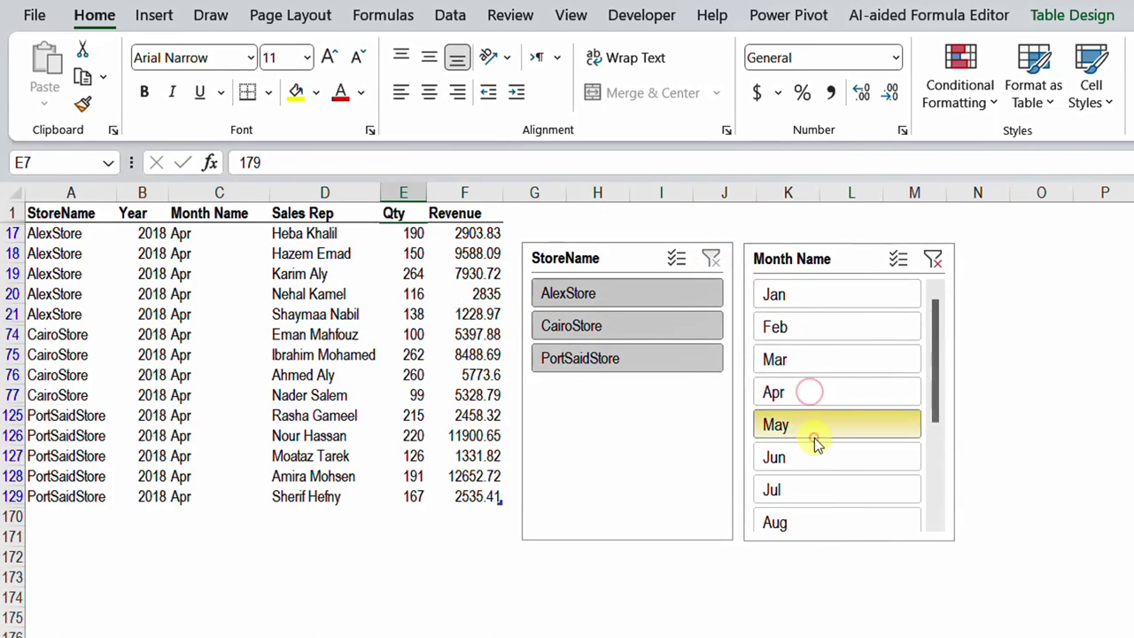
left_click(815, 434)
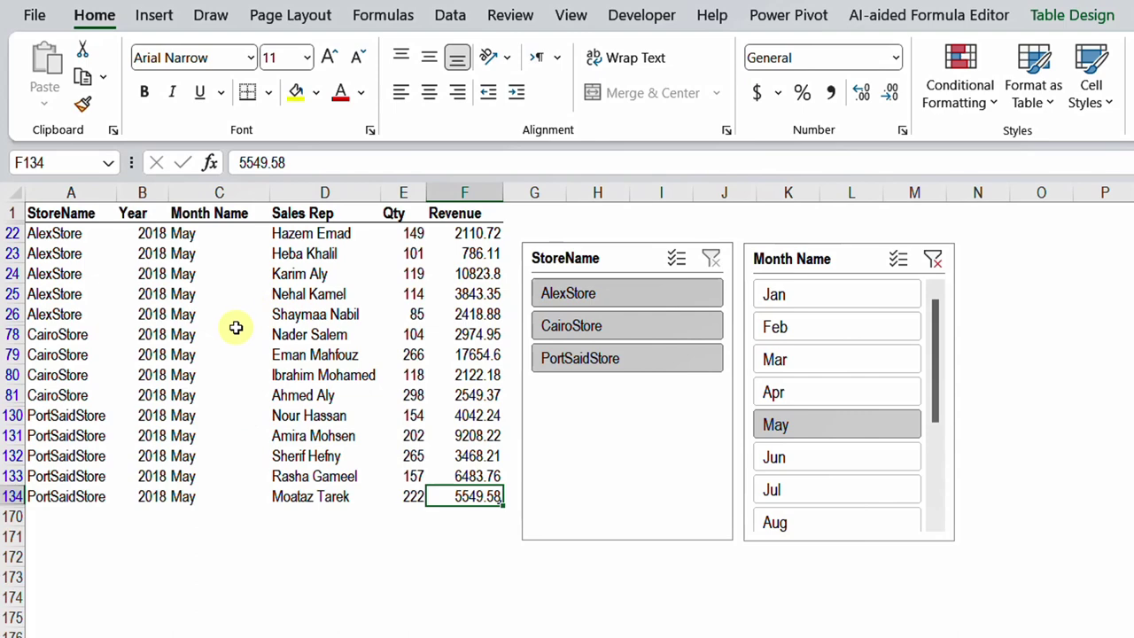
- Summarize the Table_SalesData table with a PivotTable on a new worksheet
left_click(1083, 15)
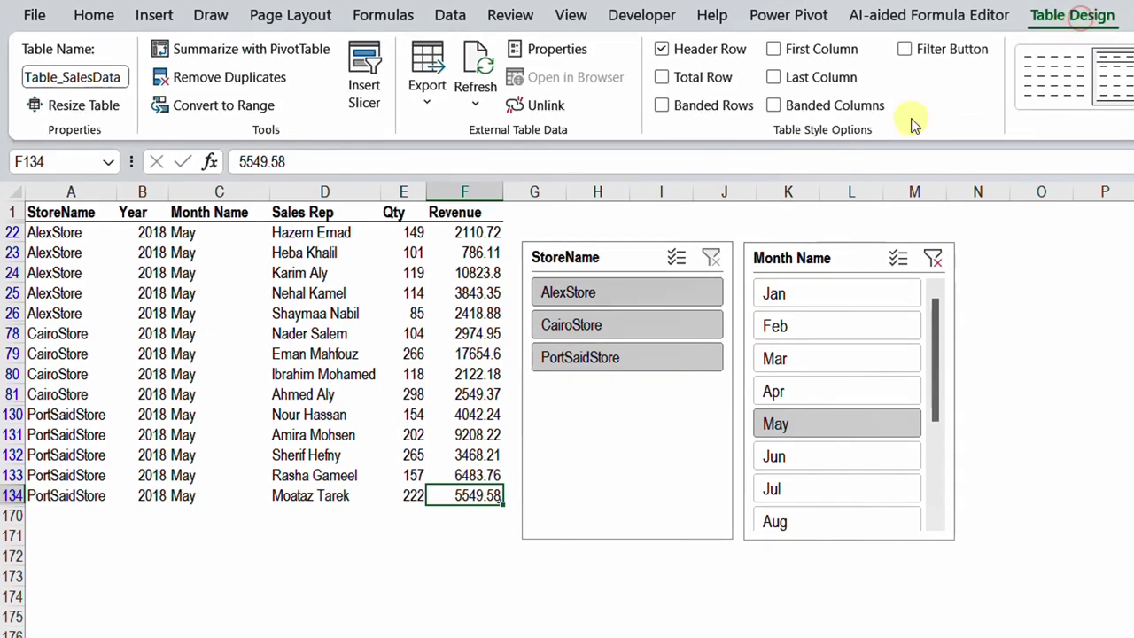
left_click(244, 51)
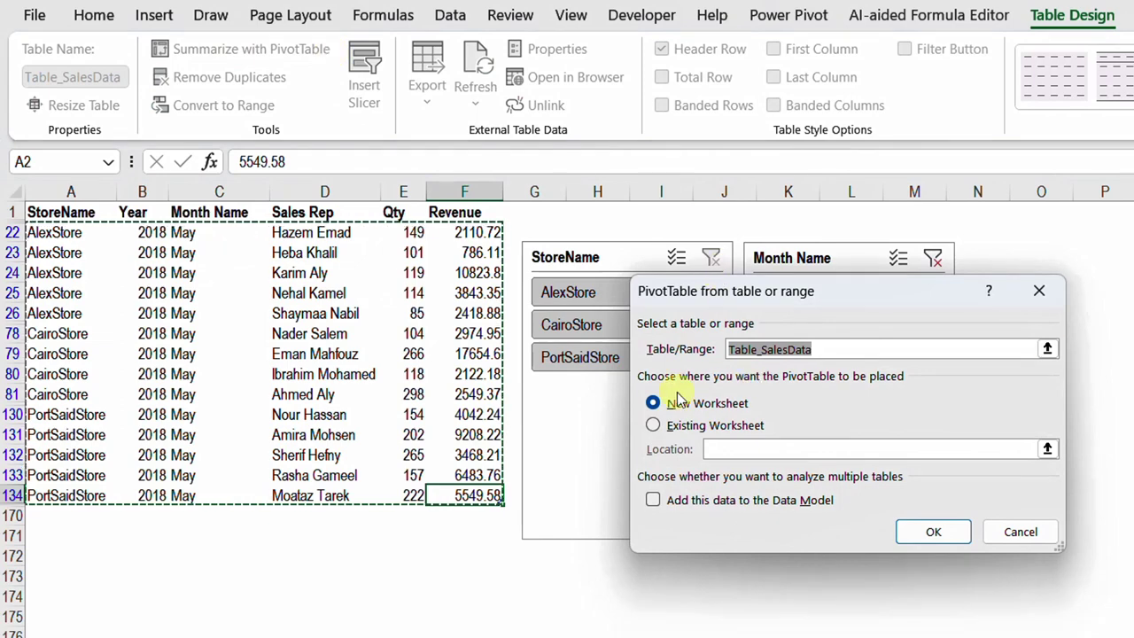
left_click(930, 524)
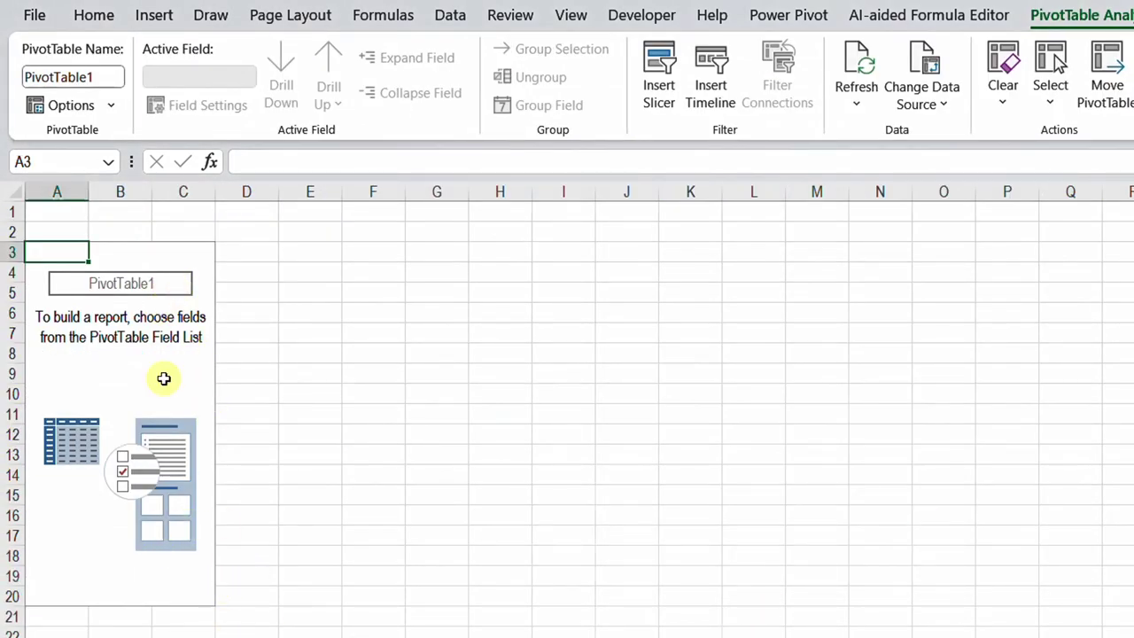
- Rename the new PivotTable to MonthlySales
double_click(90, 77)
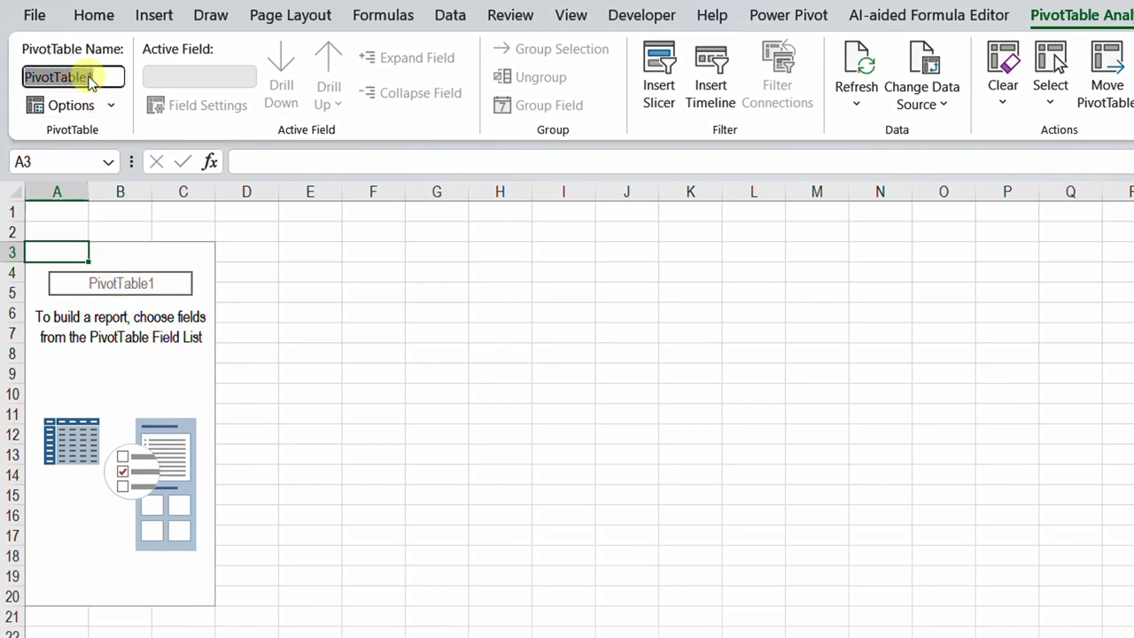
type("MonthlySales")
key("Return")
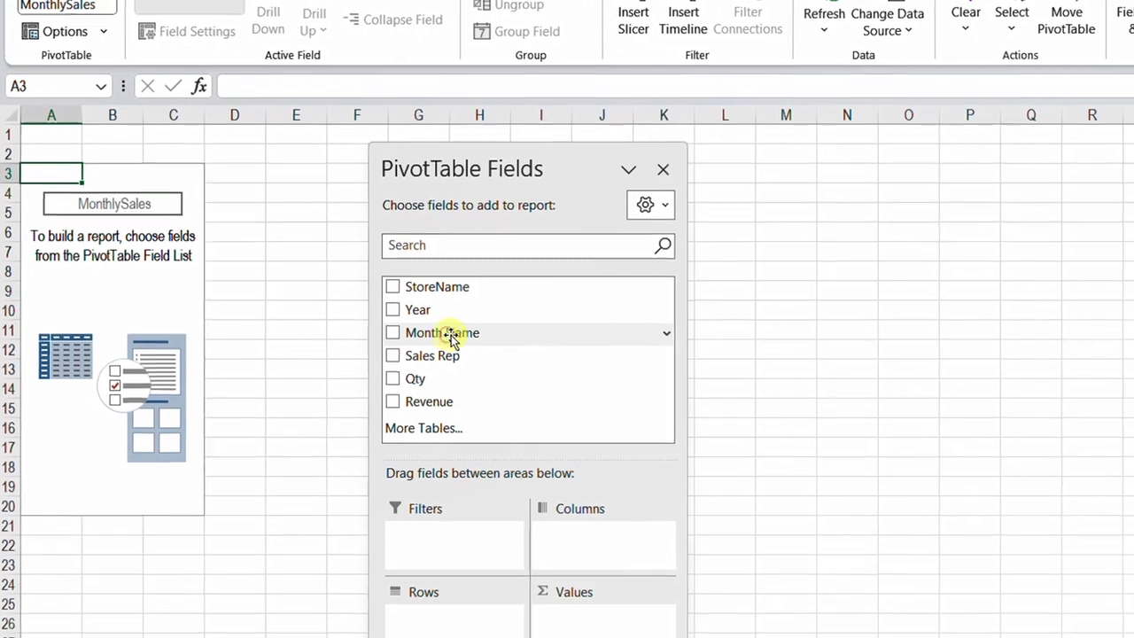
- Build the PivotTable with Month Name as rows and the sum of Revenue as values
left_click_drag(464, 415, 572, 502)
left_click_drag(537, 365, 463, 542)
left_click_drag(452, 350, 601, 551)
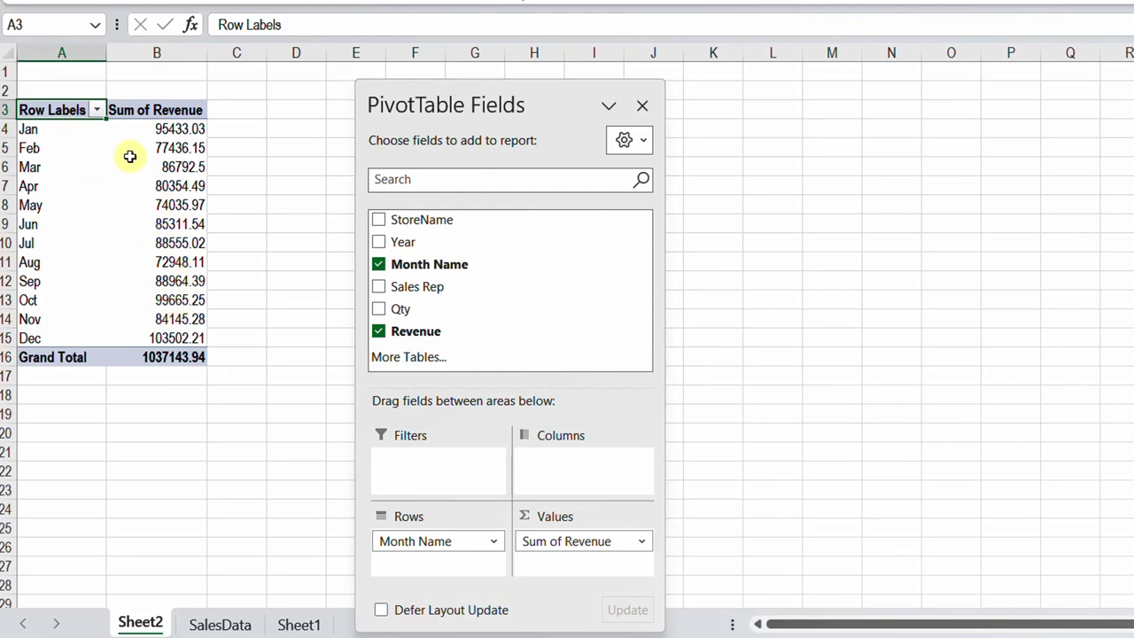
- Format the Sum of Revenue values as Currency with the $ symbol and 0 decimal places
mouse_move(131, 196)
left_click(165, 130)
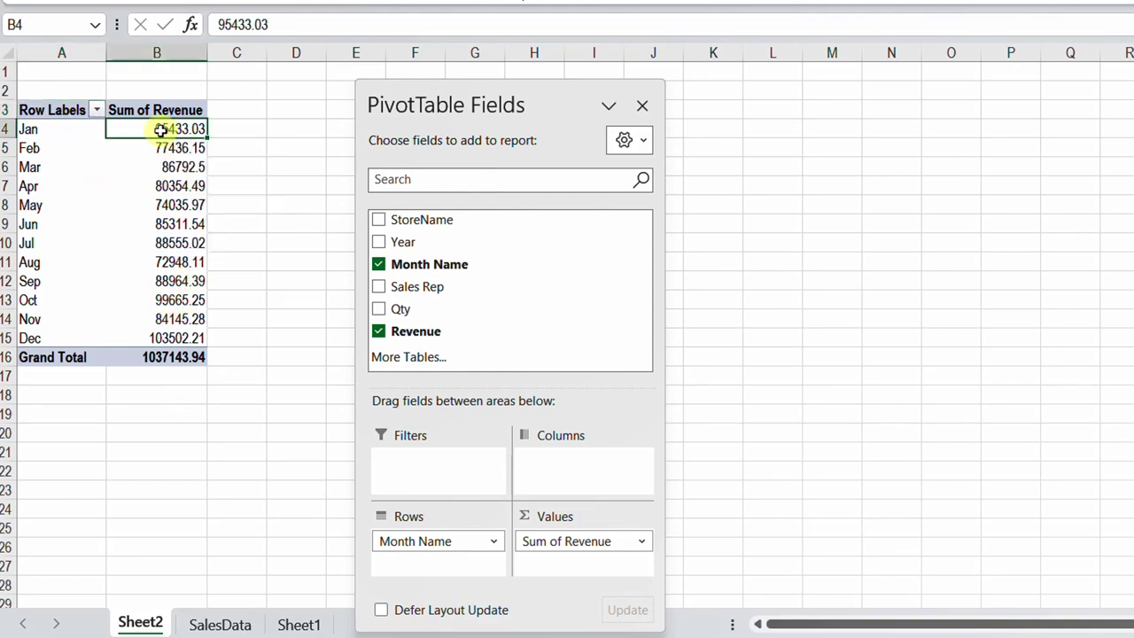
right_click(165, 129)
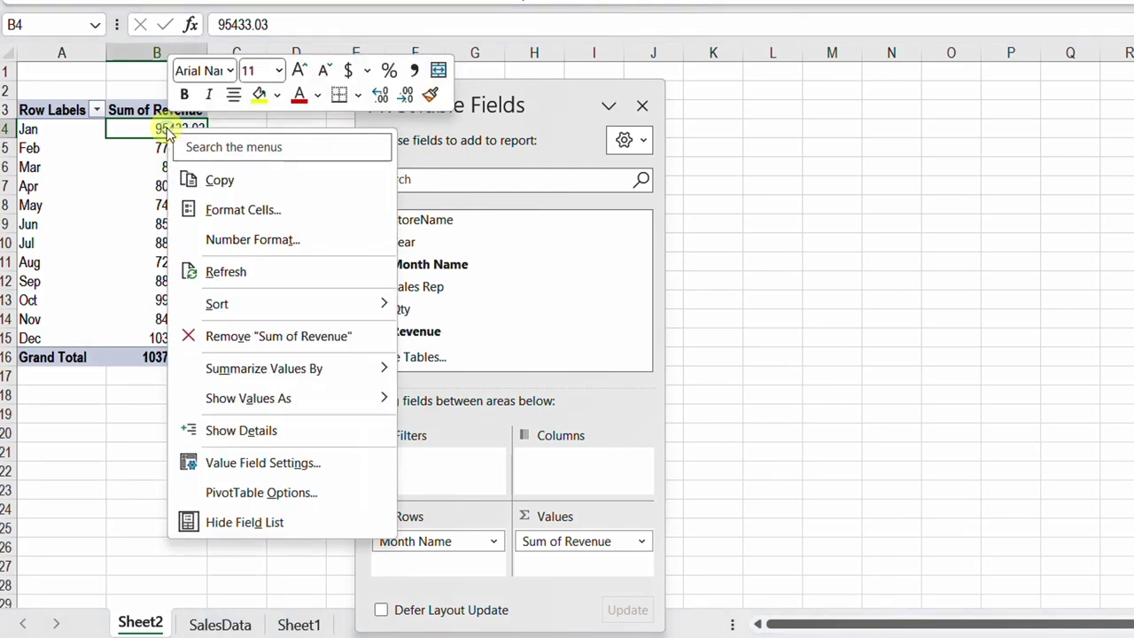
left_click(237, 237)
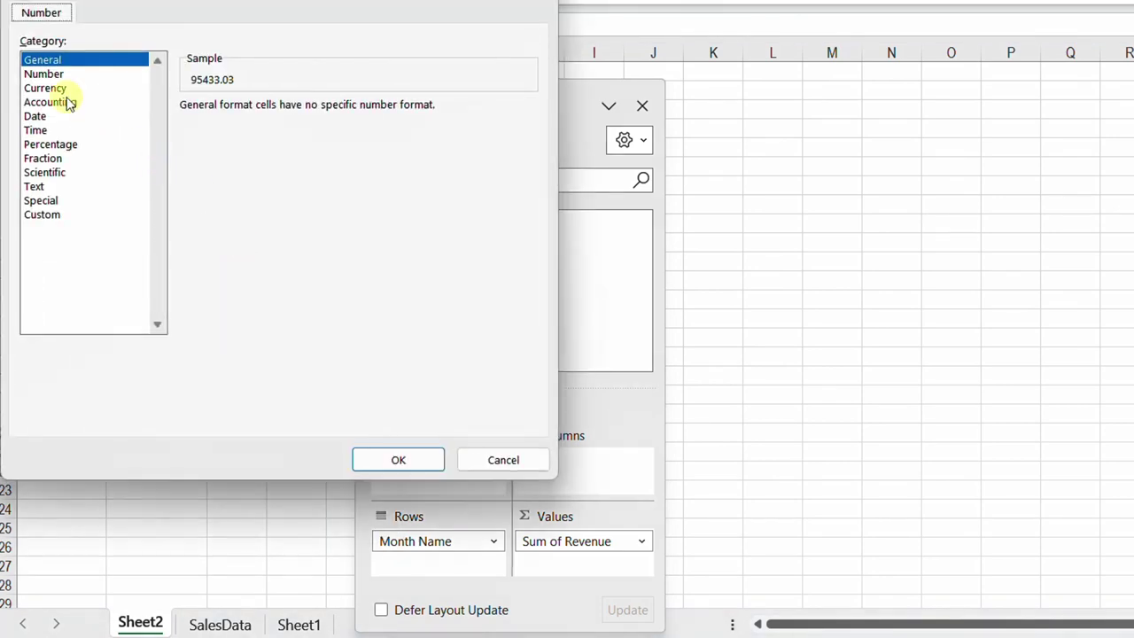
left_click(93, 87)
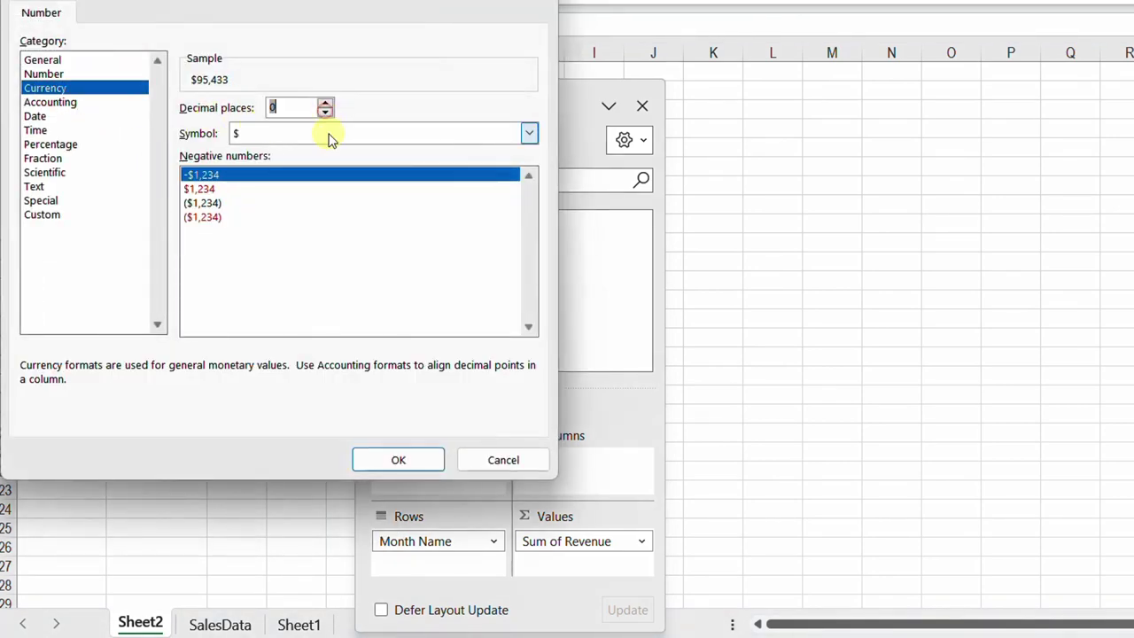
left_click(403, 459)
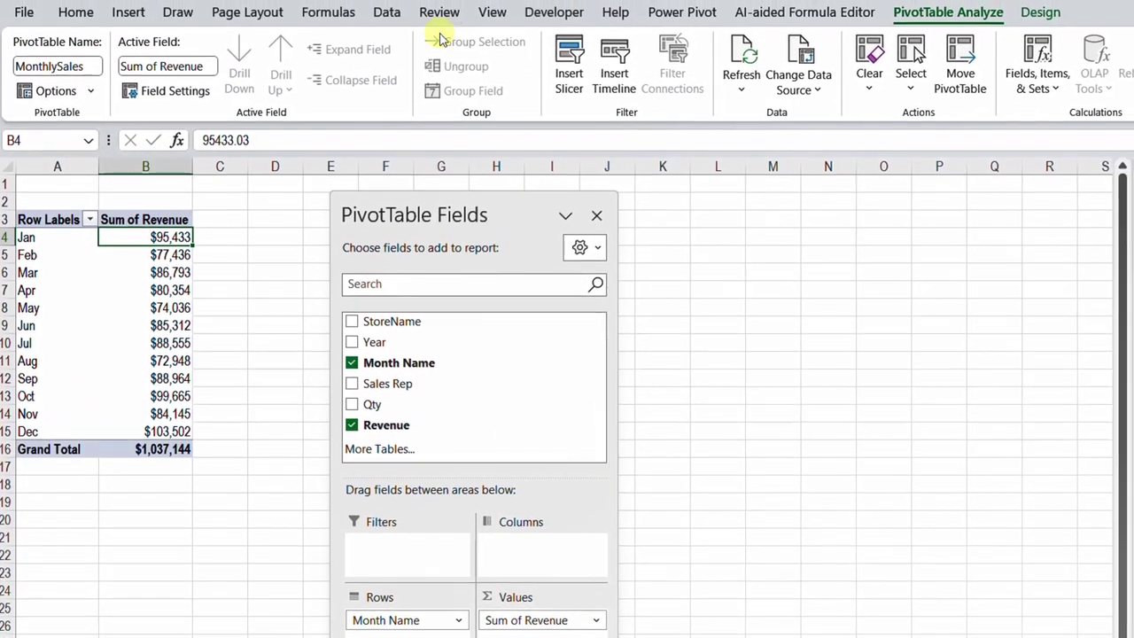
- Insert a line PivotChart based on the MonthlySales PivotTable
left_click(129, 12)
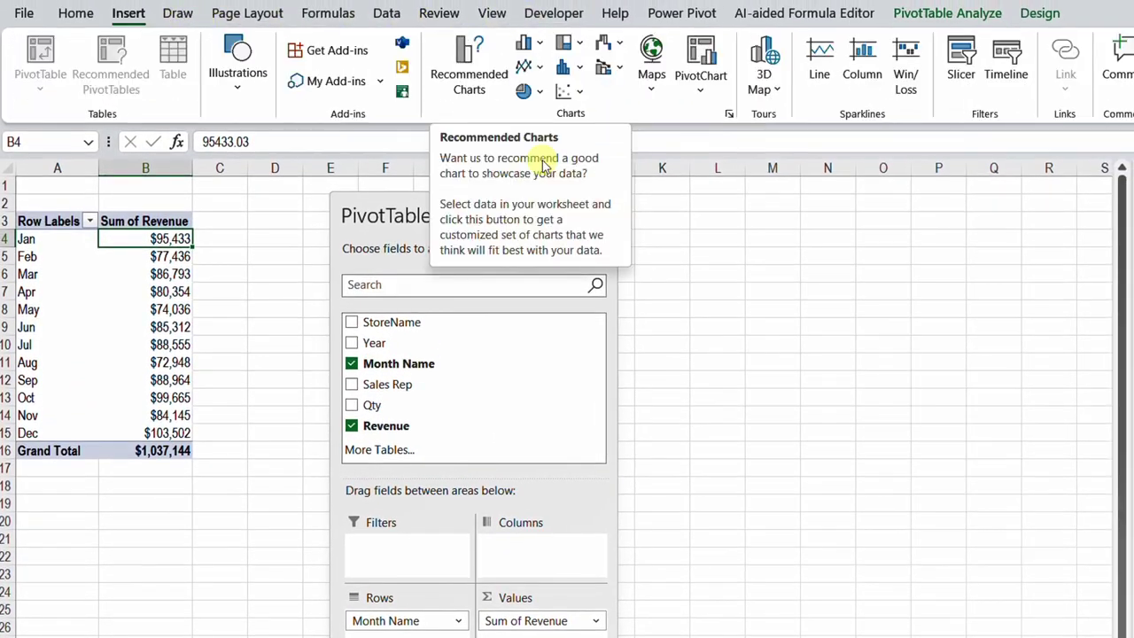
left_click(698, 89)
left_click(735, 119)
left_click(499, 199)
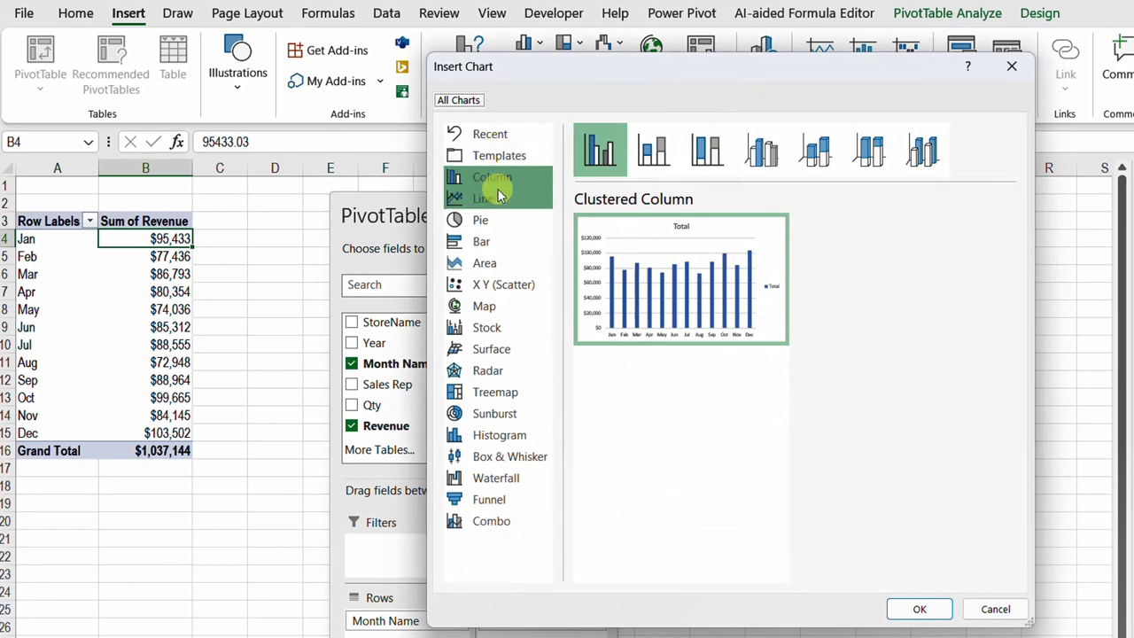
mouse_move(577, 309)
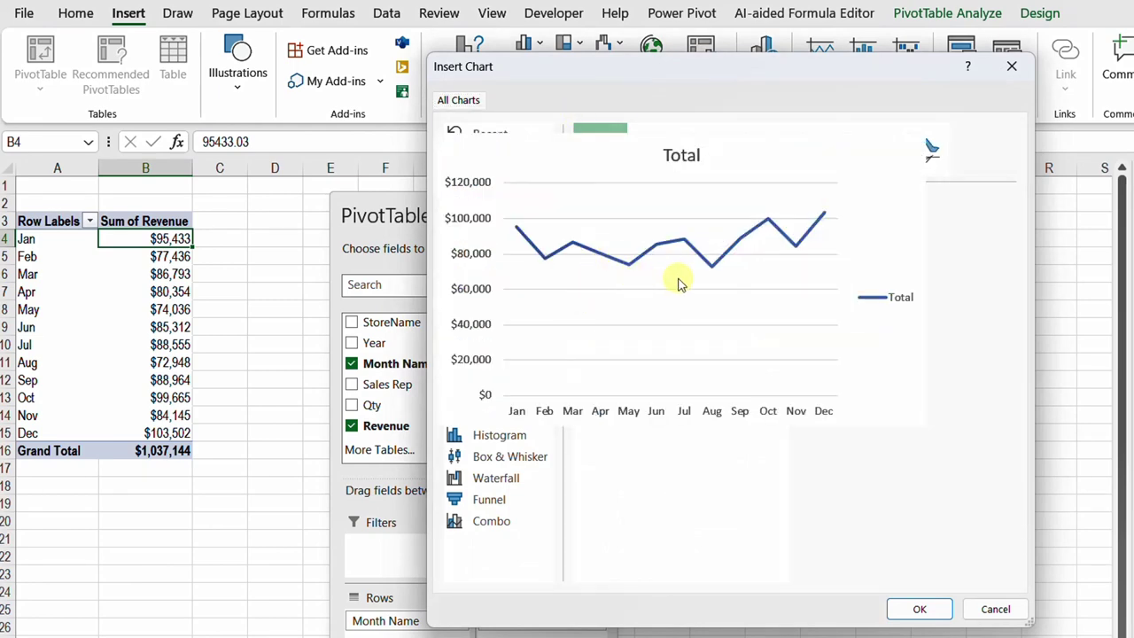
left_click(920, 610)
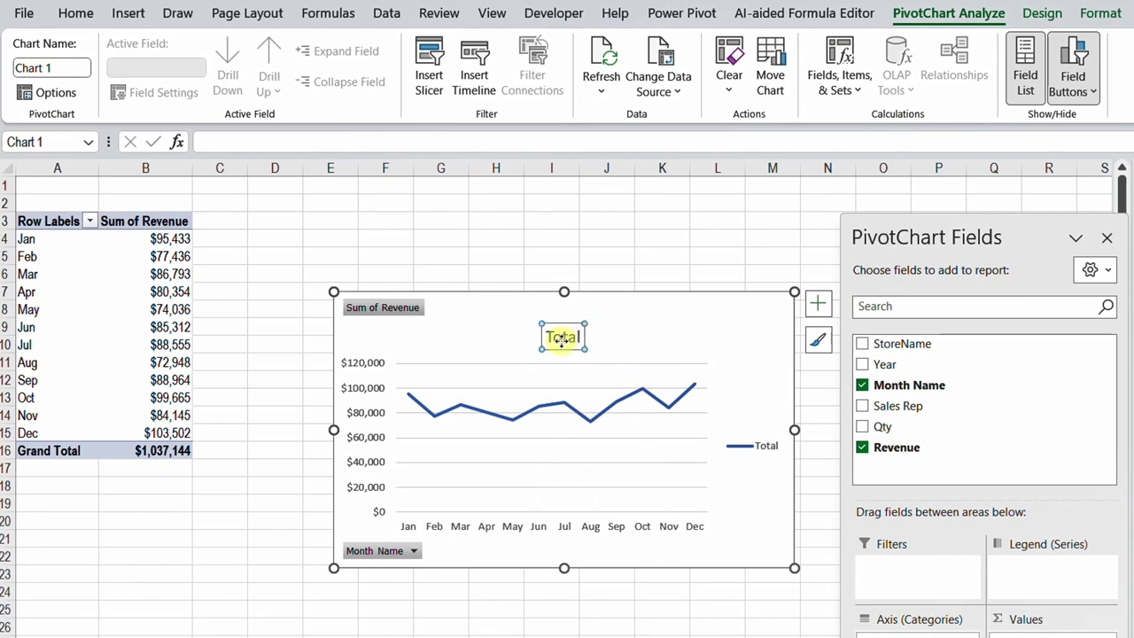
- Delete the line chart's title and legend and hide all its field buttons
key("Delete")
left_click(758, 429)
key("Delete")
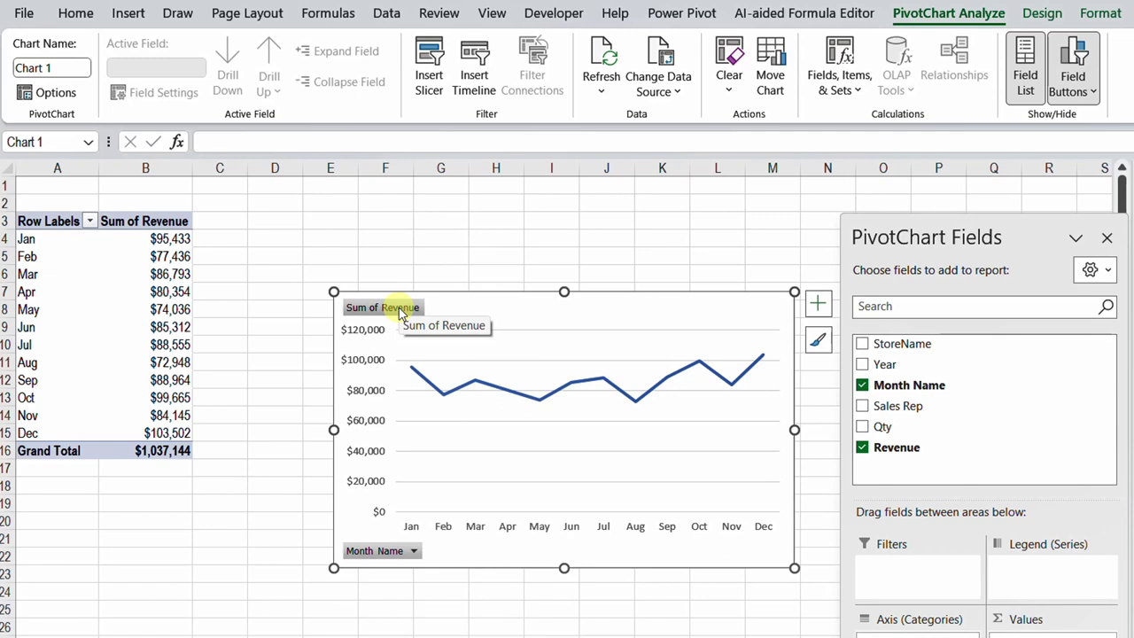
right_click(399, 309)
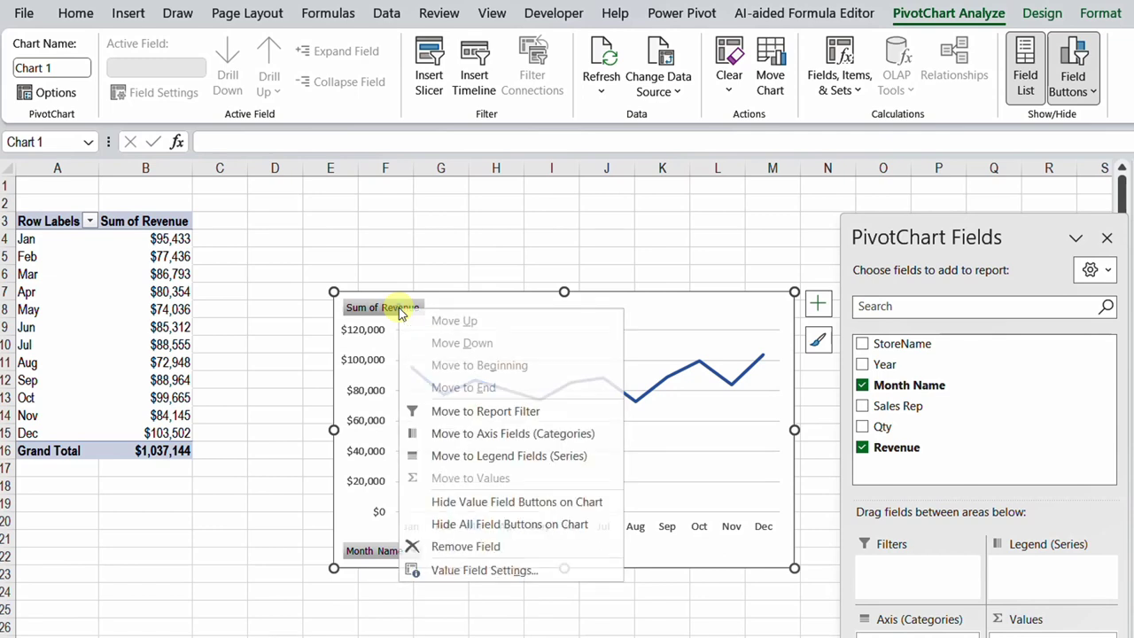
left_click(506, 524)
- Replace the line chart's vertical axis and horizontal gridlines with data labels on the line
left_click(372, 383)
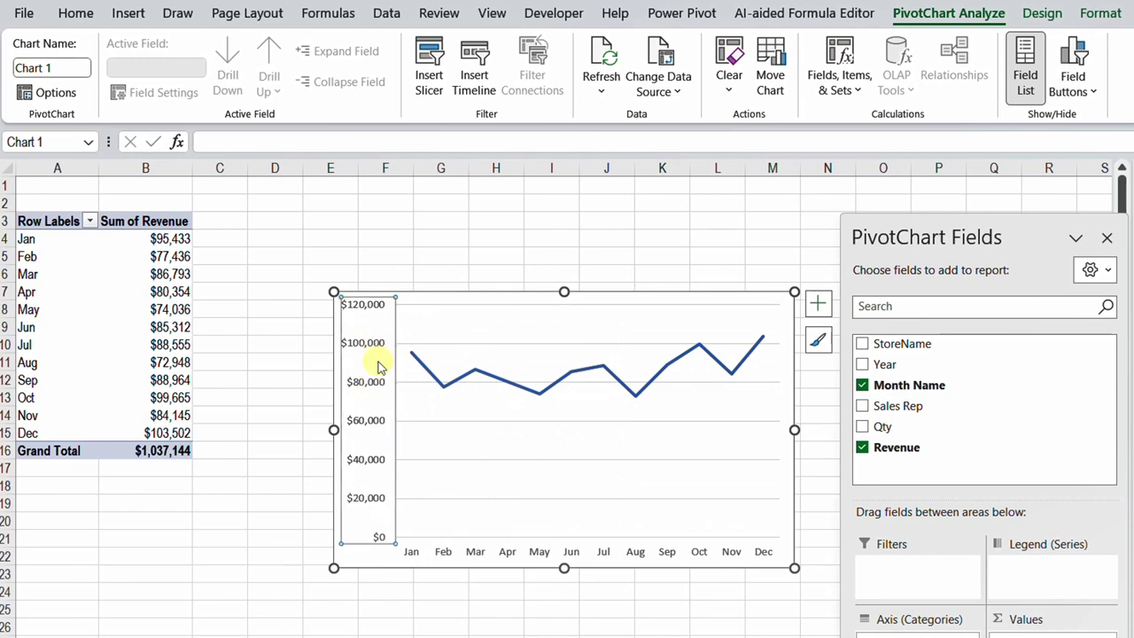
key("Delete")
left_click(381, 421)
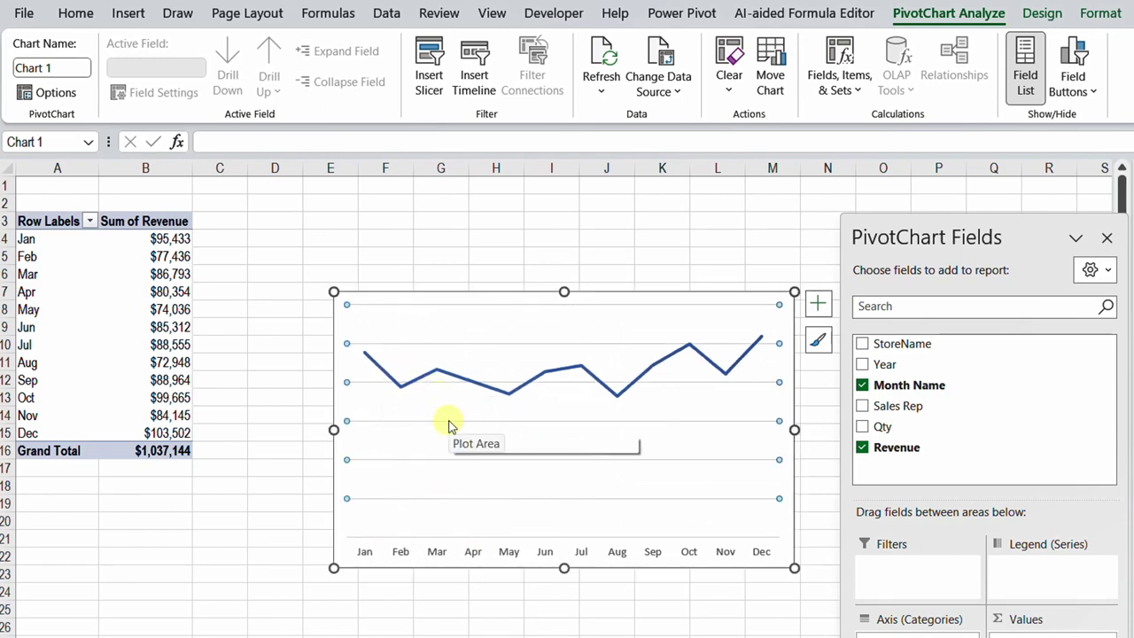
key("Delete")
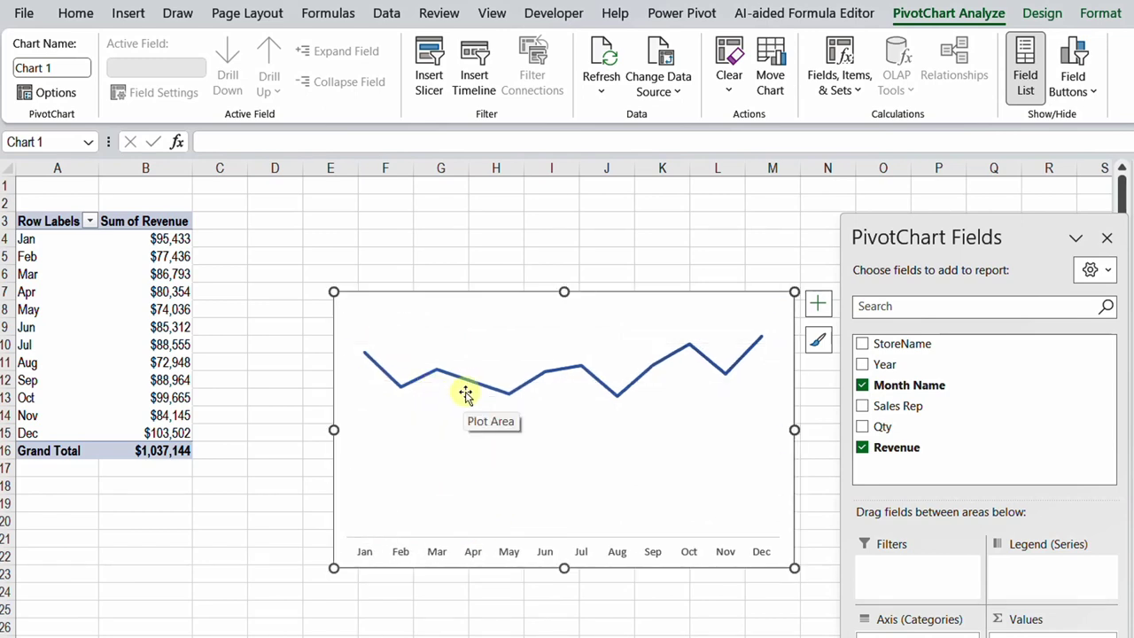
left_click(818, 304)
left_click(861, 384)
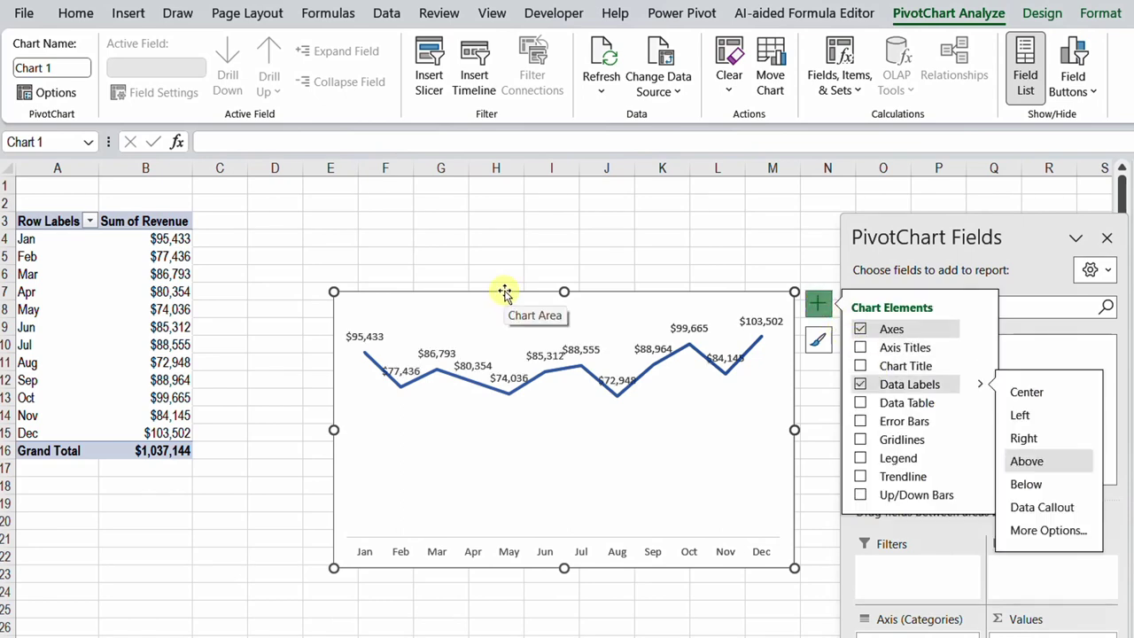
- Move the chart beside the PivotTable, starting at row 3, and narrow column C to a slim gap between them
left_click_drag(505, 293, 417, 209)
left_click_drag(711, 342, 754, 342)
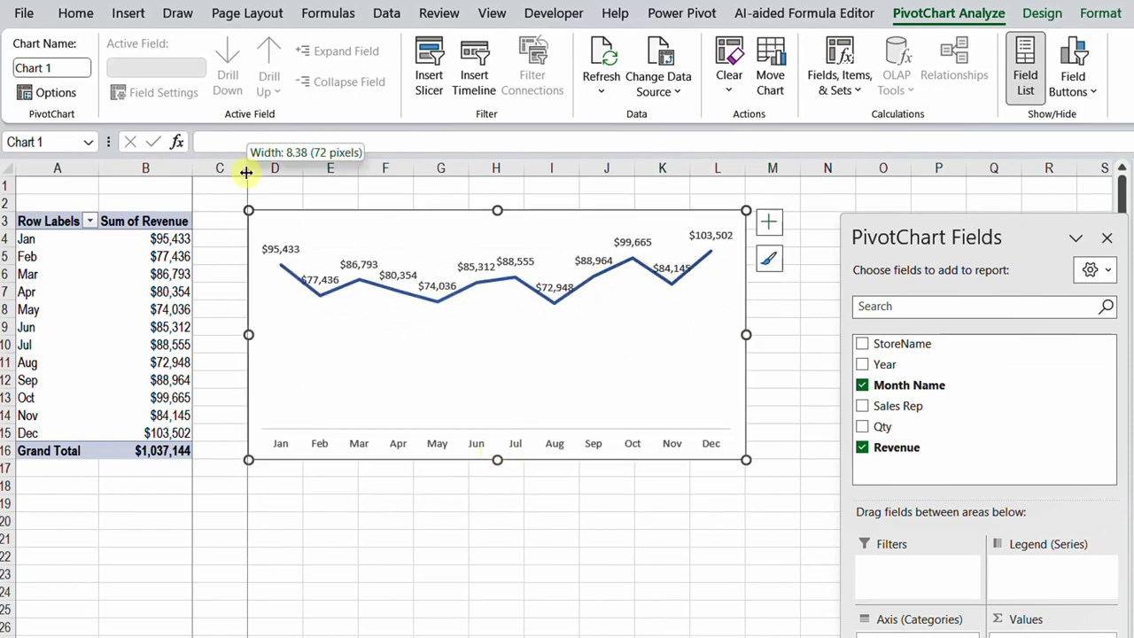
left_click_drag(256, 185, 221, 172)
left_click(303, 486)
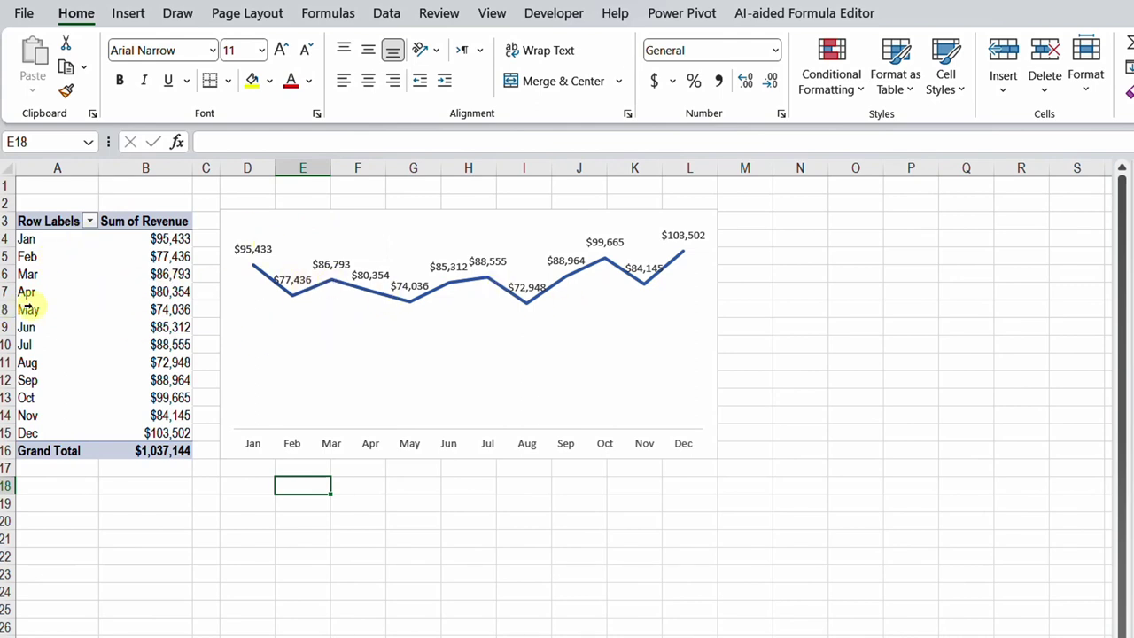
- Insert slicers for the StoreName and Sales Rep fields of the MonthlySales PivotTable
left_click(148, 316)
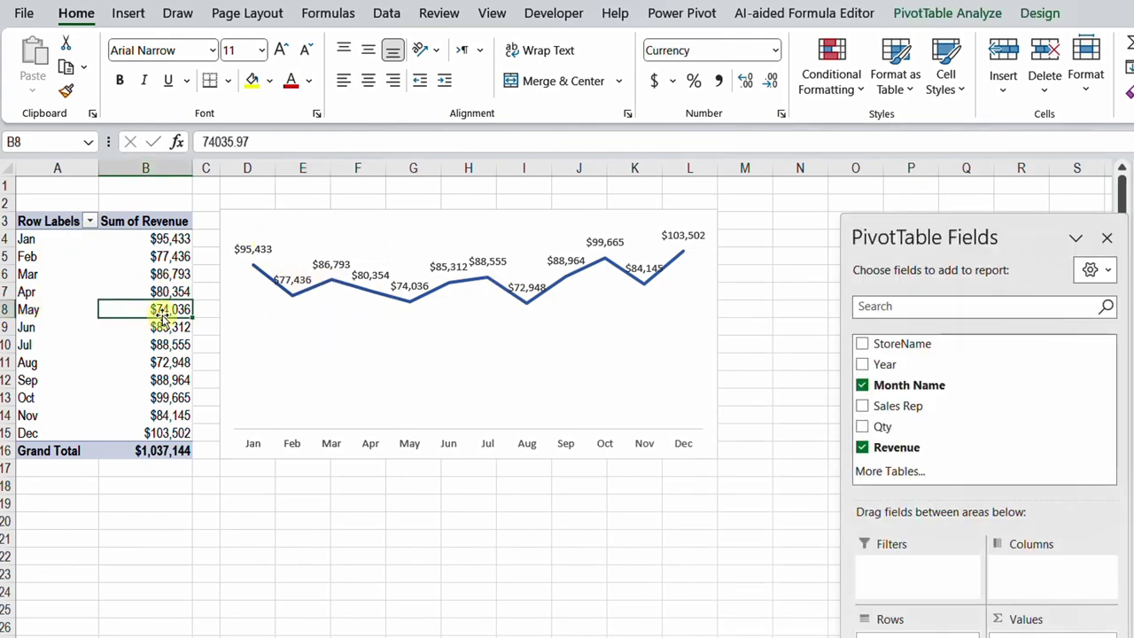
left_click(982, 16)
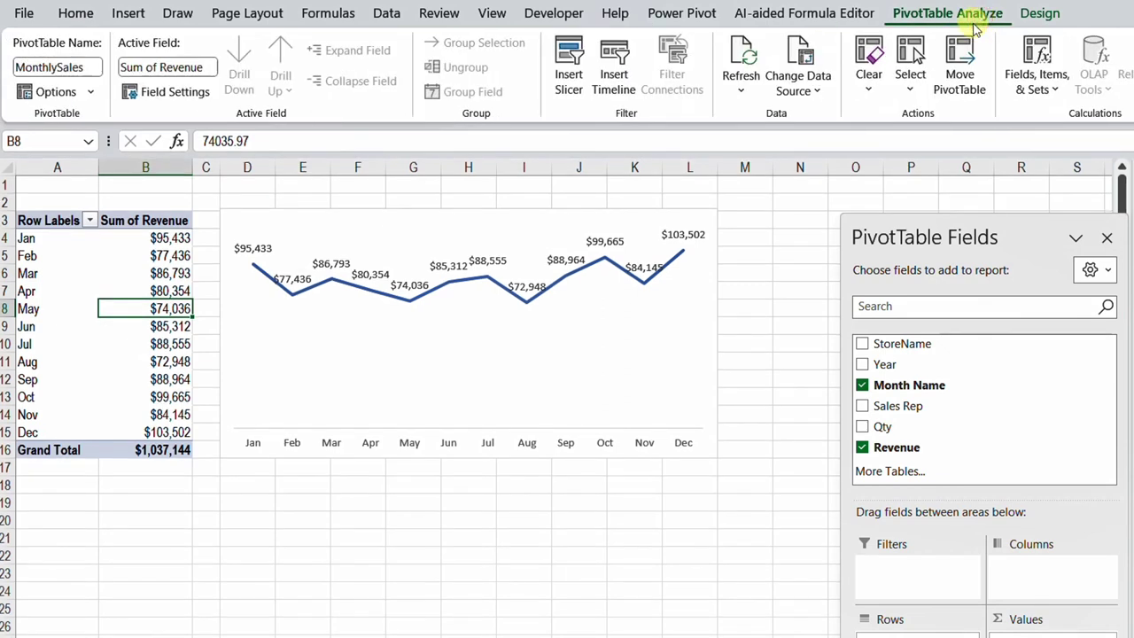
left_click(570, 71)
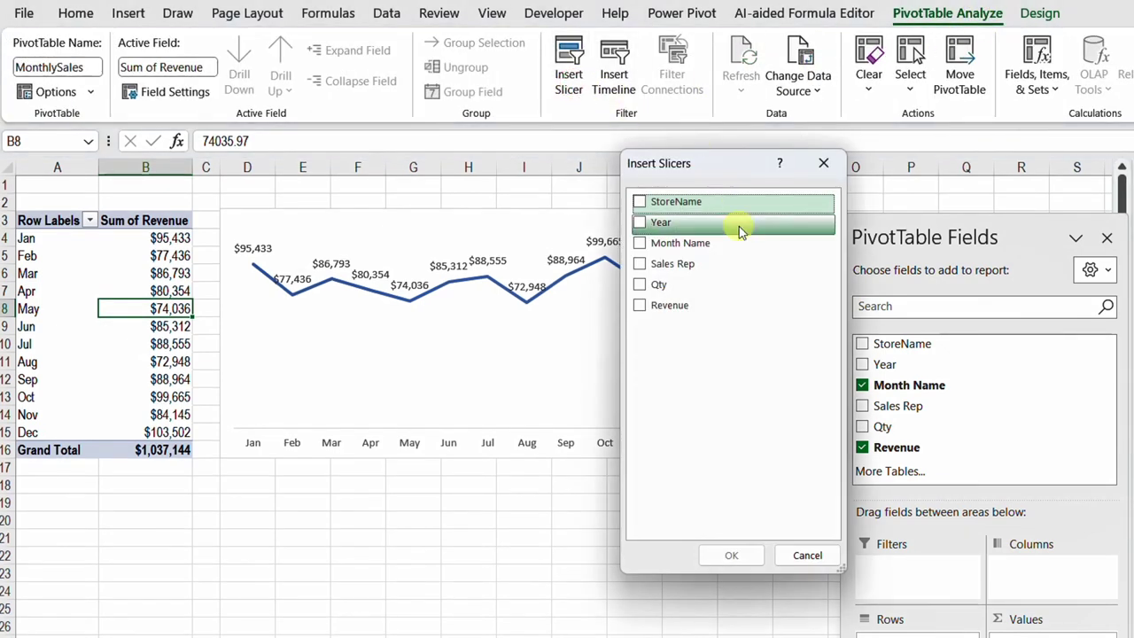
left_click(642, 266)
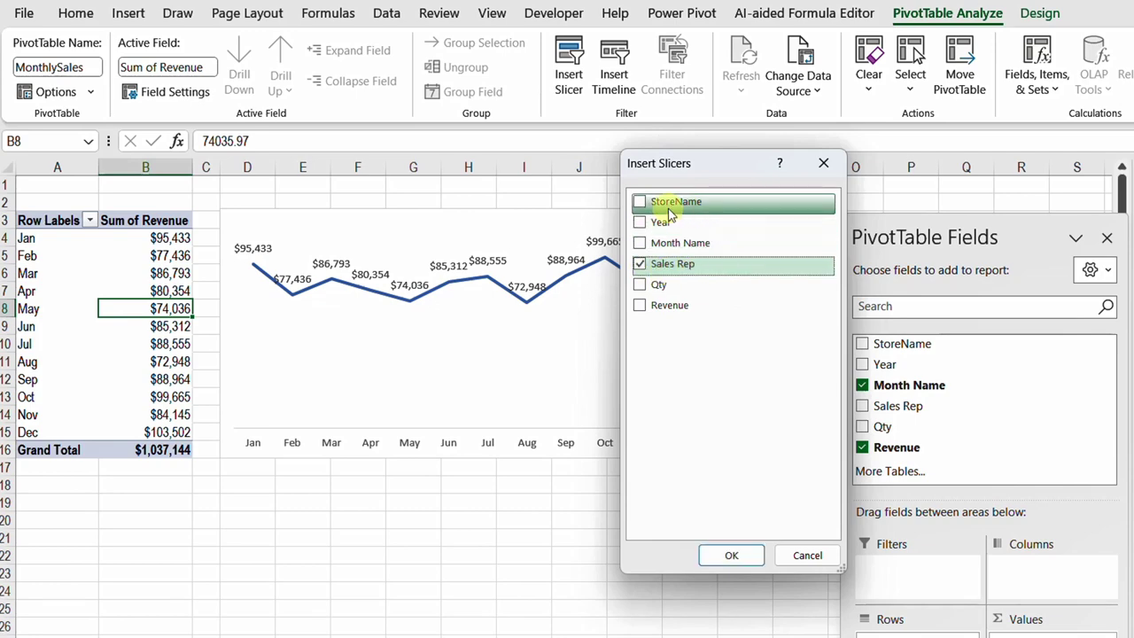
left_click(641, 202)
left_click(732, 555)
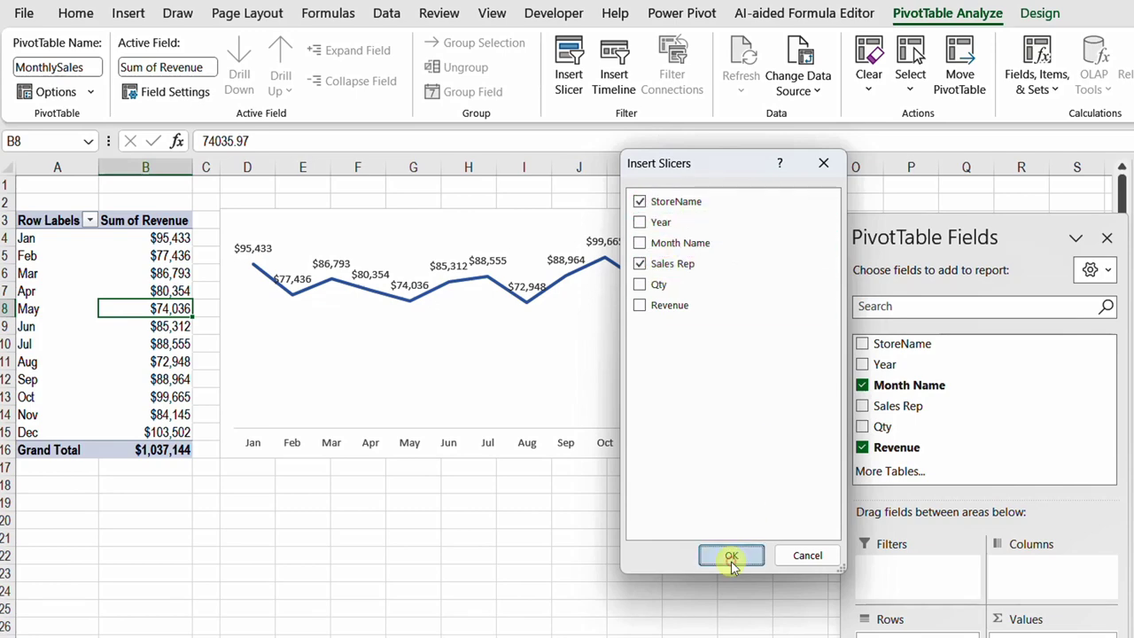
- Place the Sales Rep slicer beside the chart and the StoreName slicer below it, and filter the PivotTable to AlexStore
left_click_drag(578, 341, 828, 290)
left_click_drag(572, 299, 504, 484)
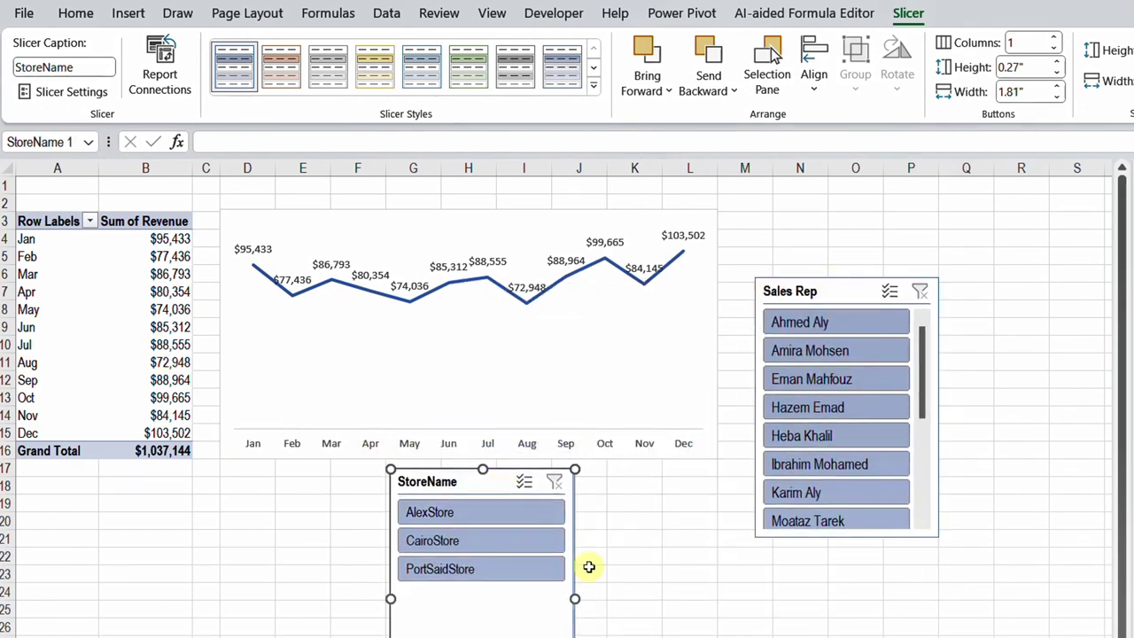
left_click(504, 522)
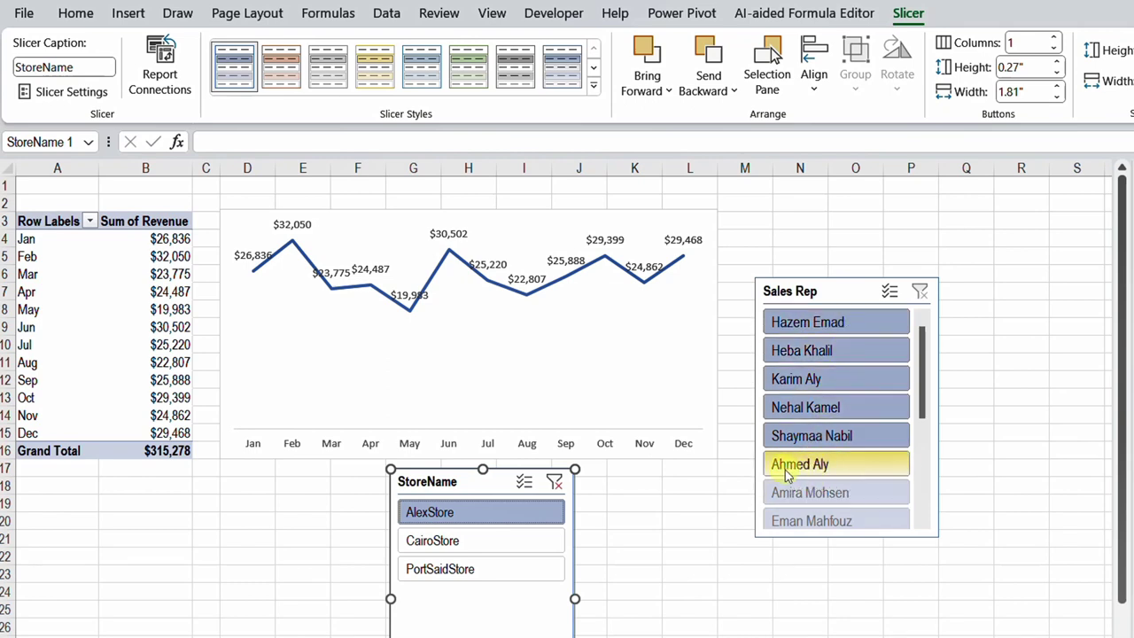
- Clear the trial filter on a greyed-out sales rep and set the Sales Rep slicer to hide items with no data
left_click(830, 474)
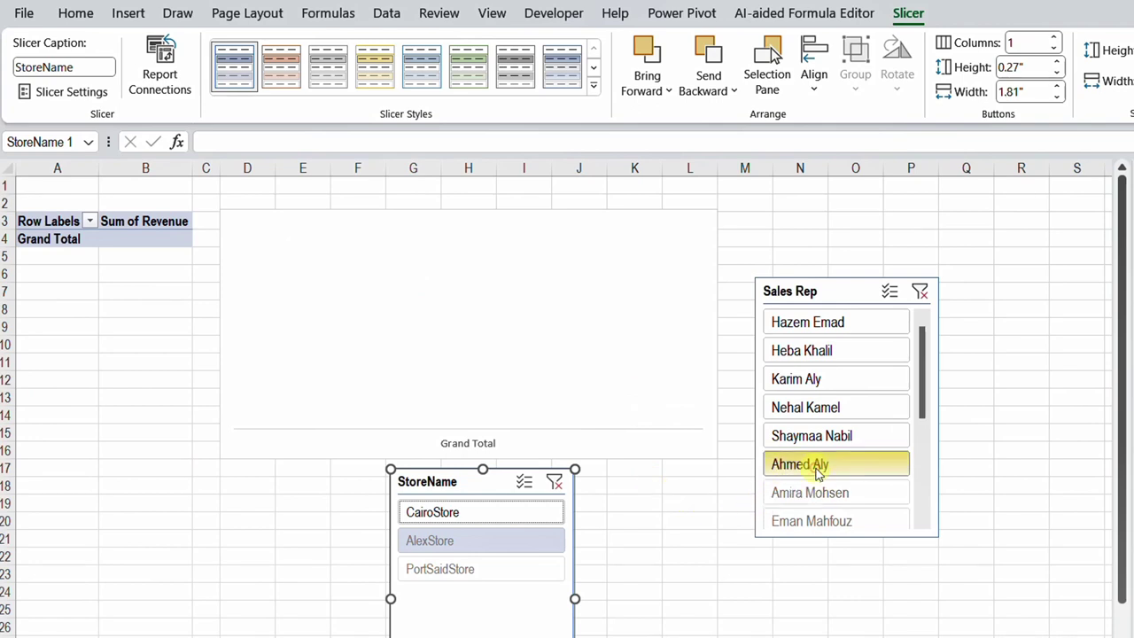
left_click(920, 292)
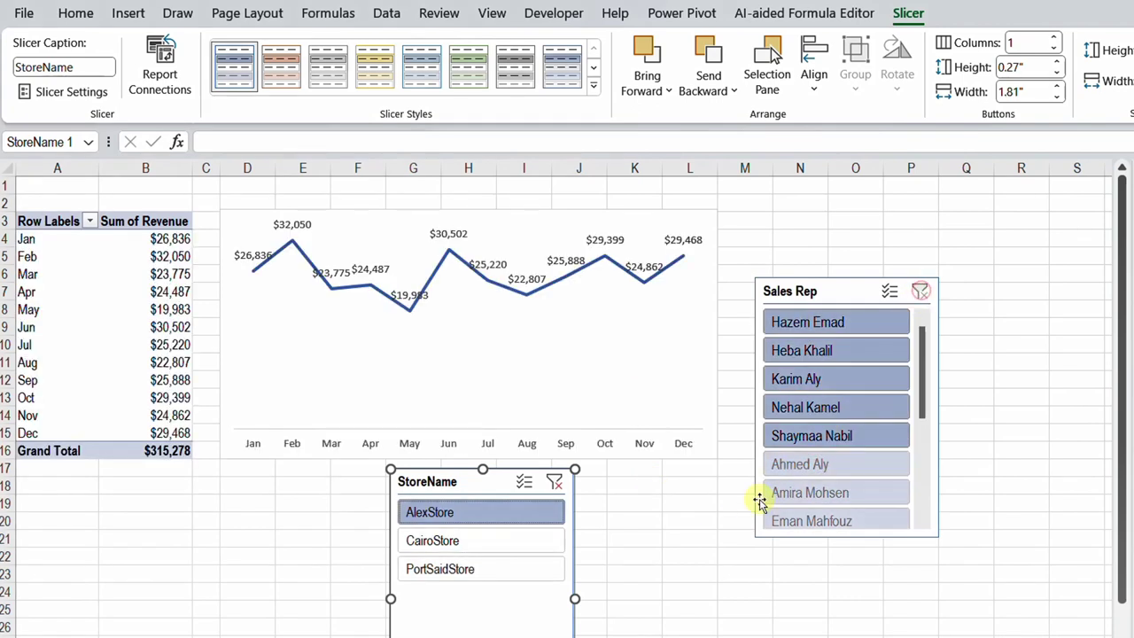
left_click(835, 292)
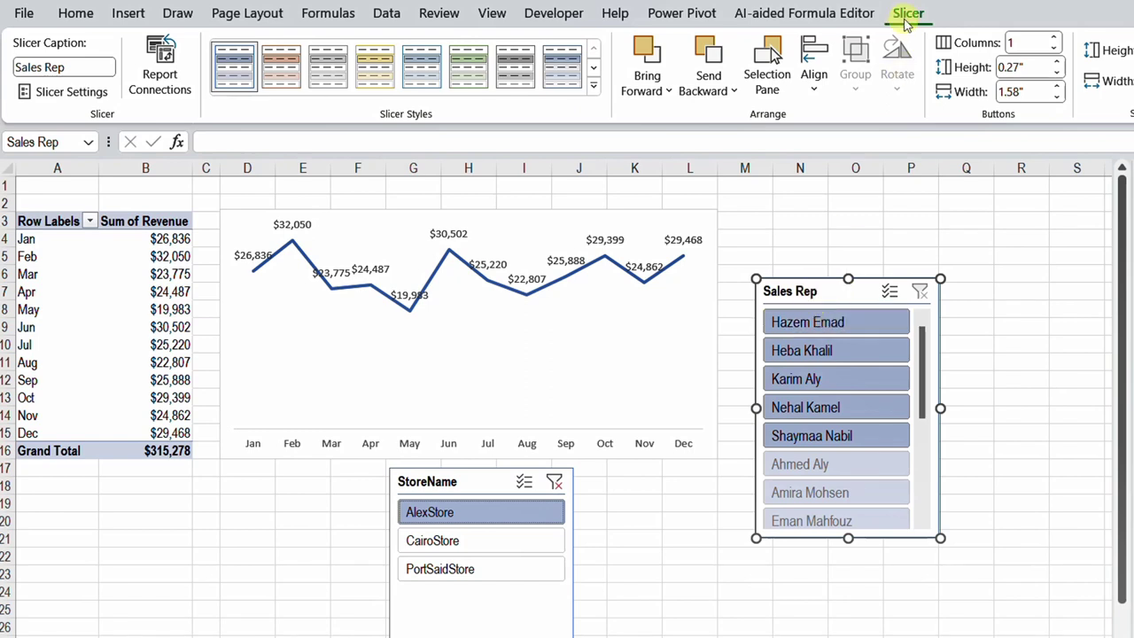
left_click(76, 92)
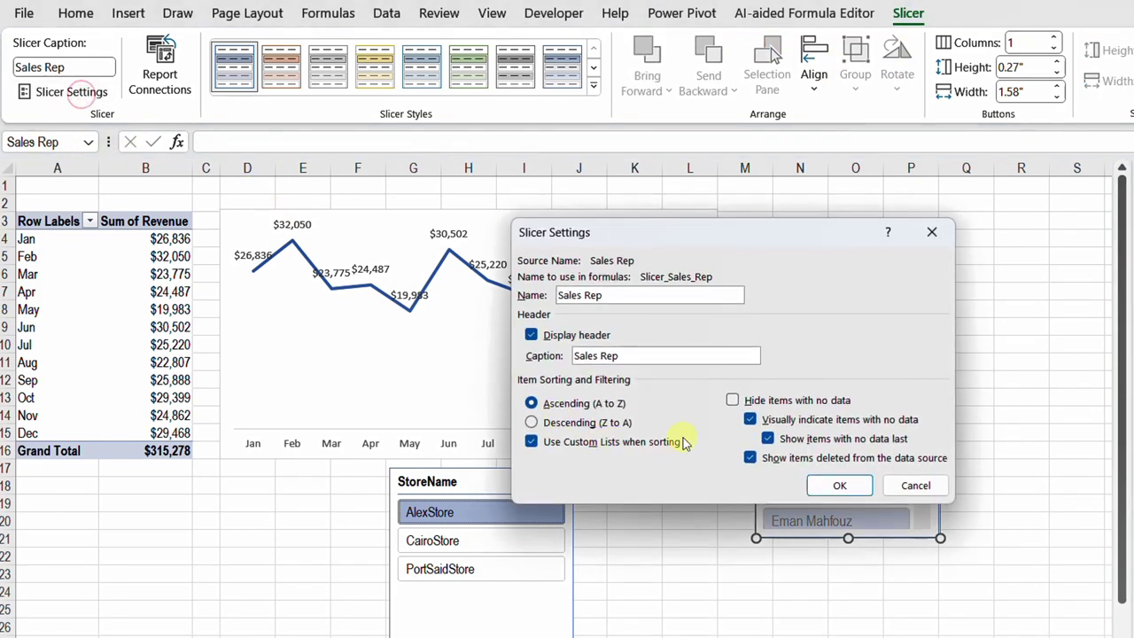
left_click(733, 401)
left_click(840, 485)
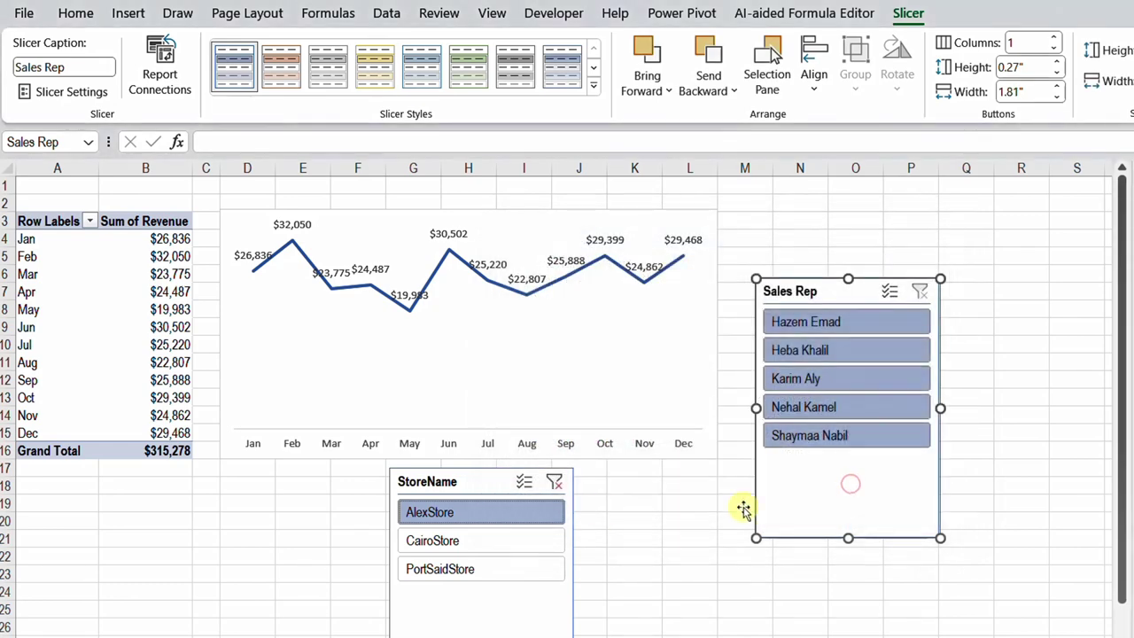
- Set the StoreName slicer to hide items with no data
left_click(477, 491)
left_click(73, 91)
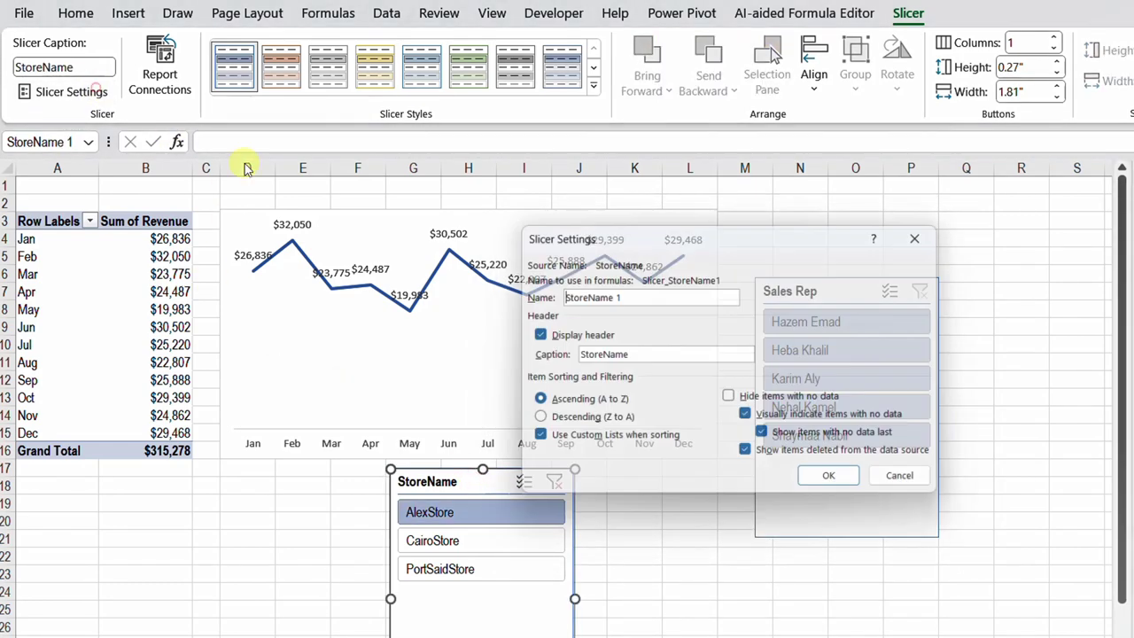
left_click(733, 400)
left_click(841, 486)
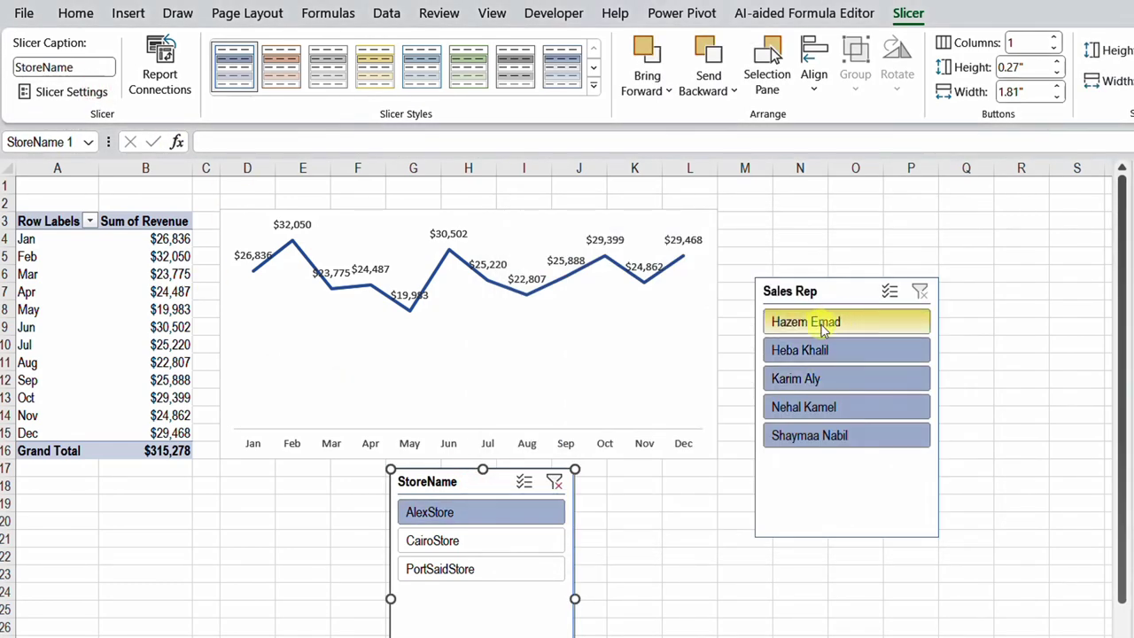
- Filter the PivotTable by the first four AlexStore sales reps one at a time, and clear the Sales Rep filter
left_click(824, 326)
left_click(821, 348)
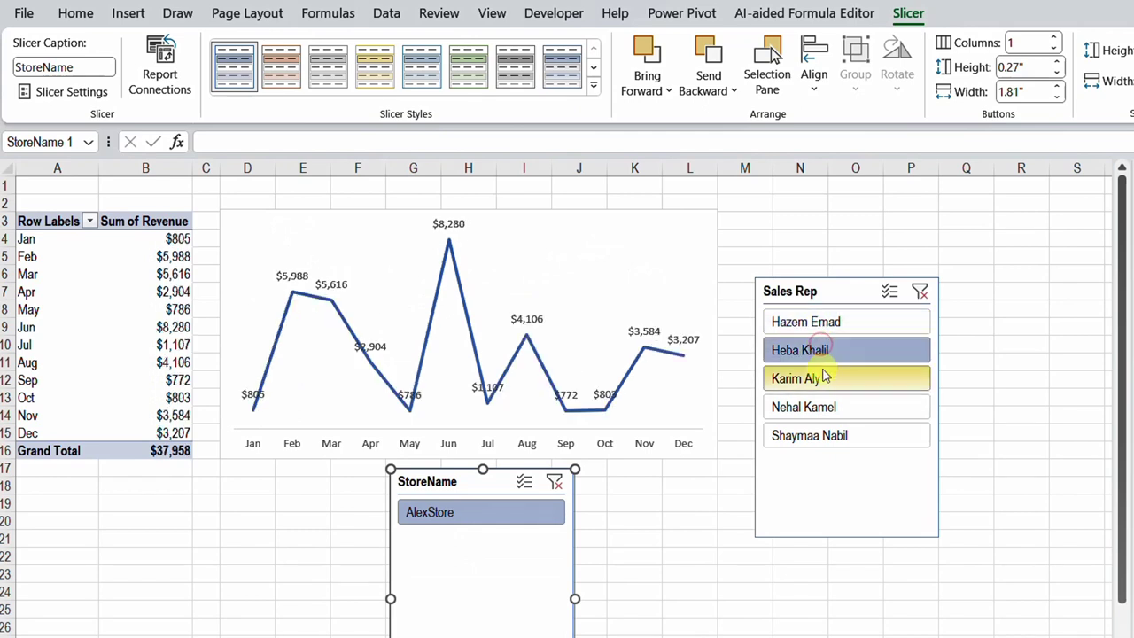
left_click(824, 376)
left_click(824, 405)
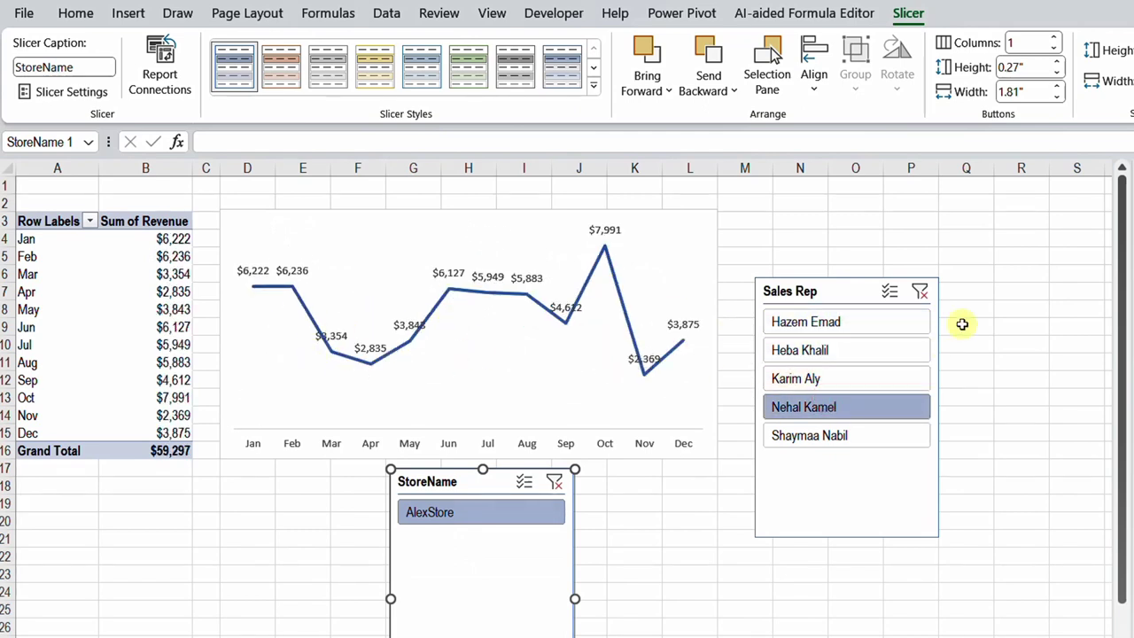
left_click(920, 295)
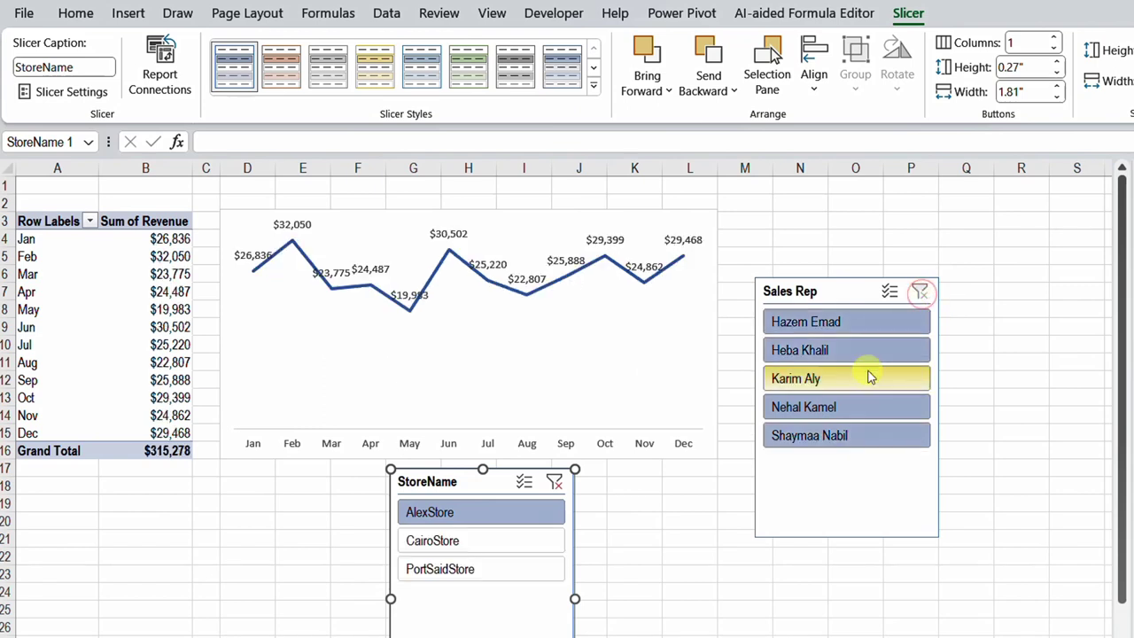
- Filter the PivotTable to CairoStore and each of its sales reps in turn, and clear both the StoreName and Sales Rep filters
left_click(492, 540)
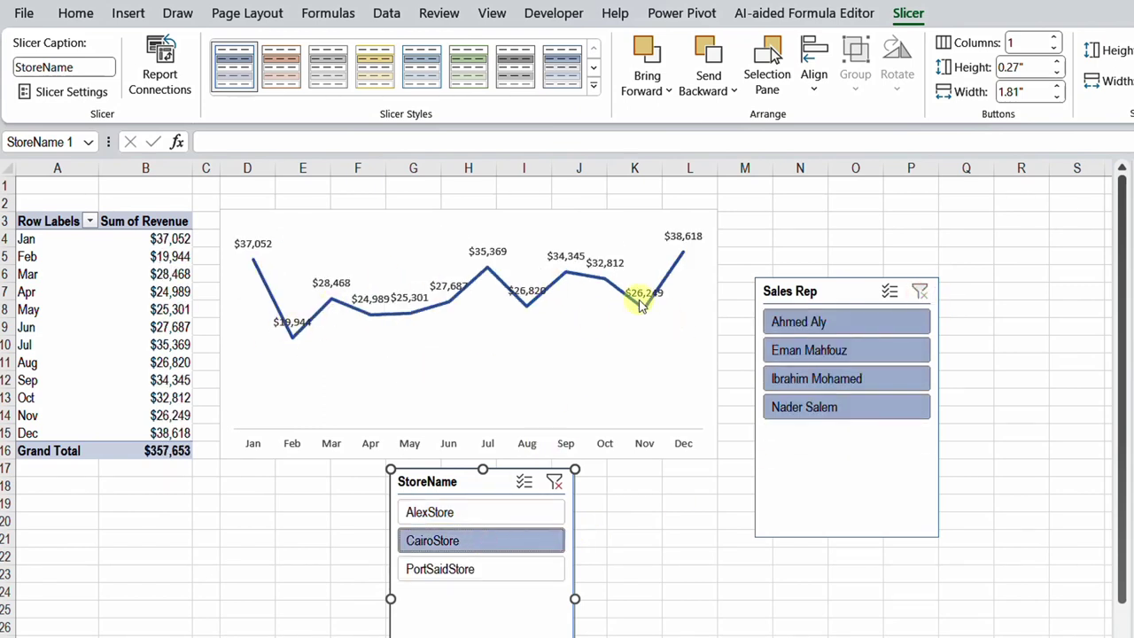
left_click(849, 325)
left_click(849, 352)
left_click(849, 375)
left_click(850, 408)
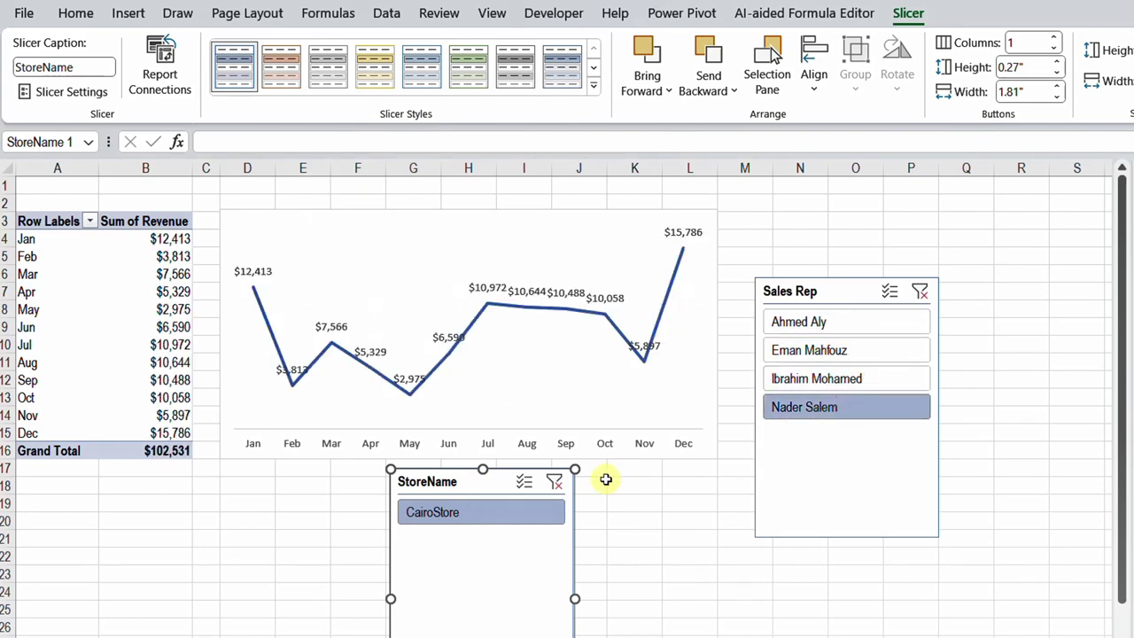
left_click(554, 483)
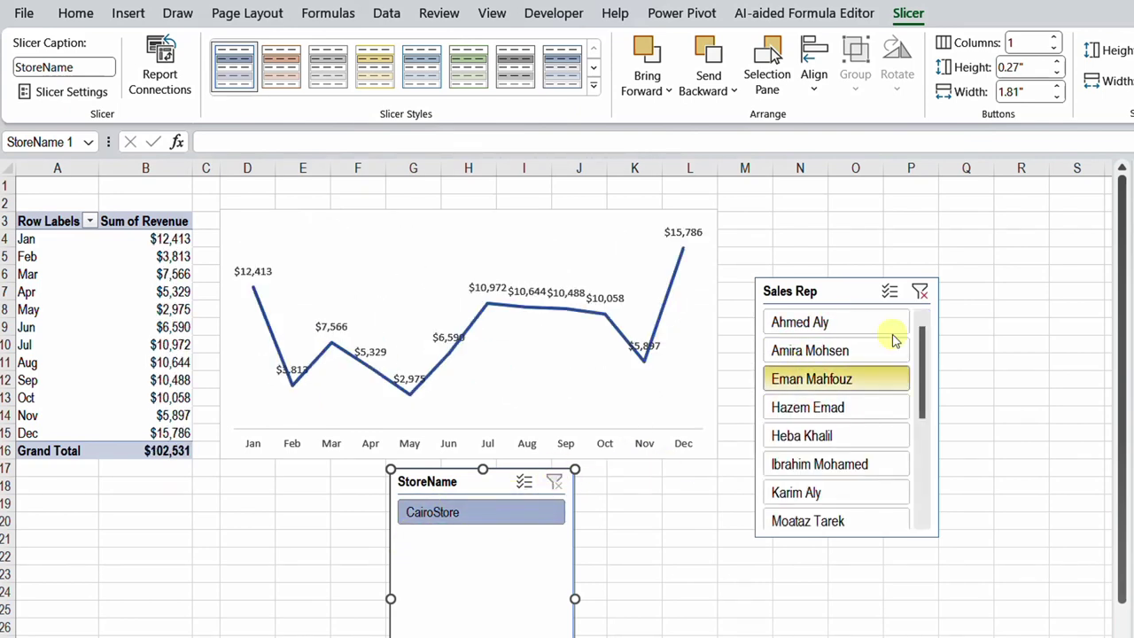
left_click(920, 291)
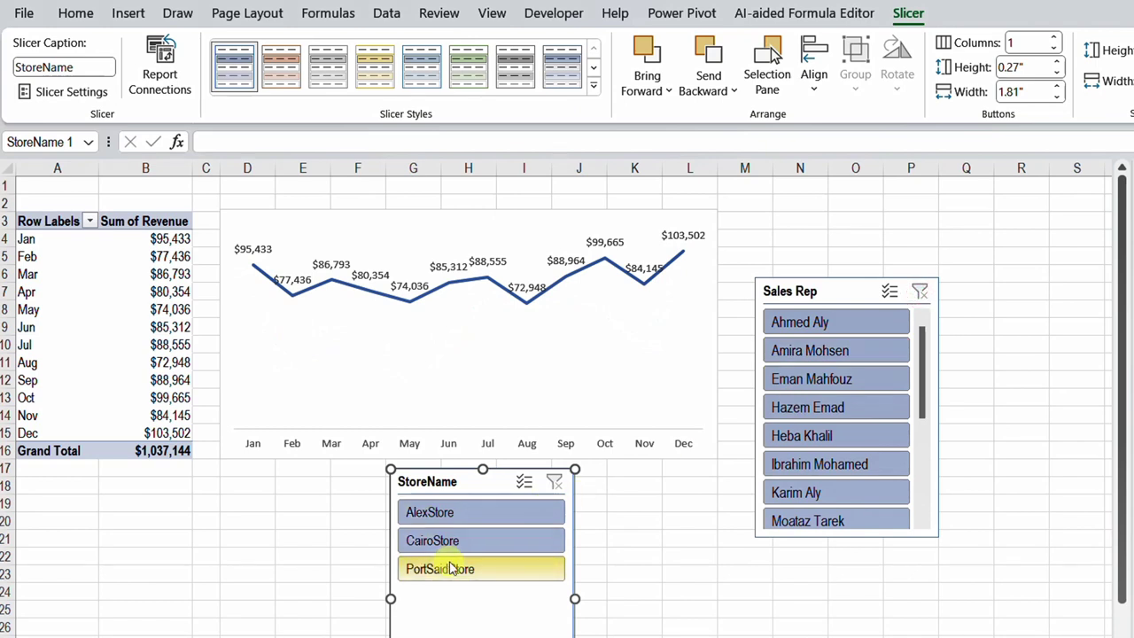
- Move the StoreName slicer under the PivotTable and the Sales Rep slicer under the chart, matching each slicer's width to the object above it
left_click_drag(452, 569, 106, 492)
left_click_drag(788, 291, 322, 483)
left_click_drag(405, 568, 721, 568)
scroll(469, 532, "down", 2)
left_click(130, 517)
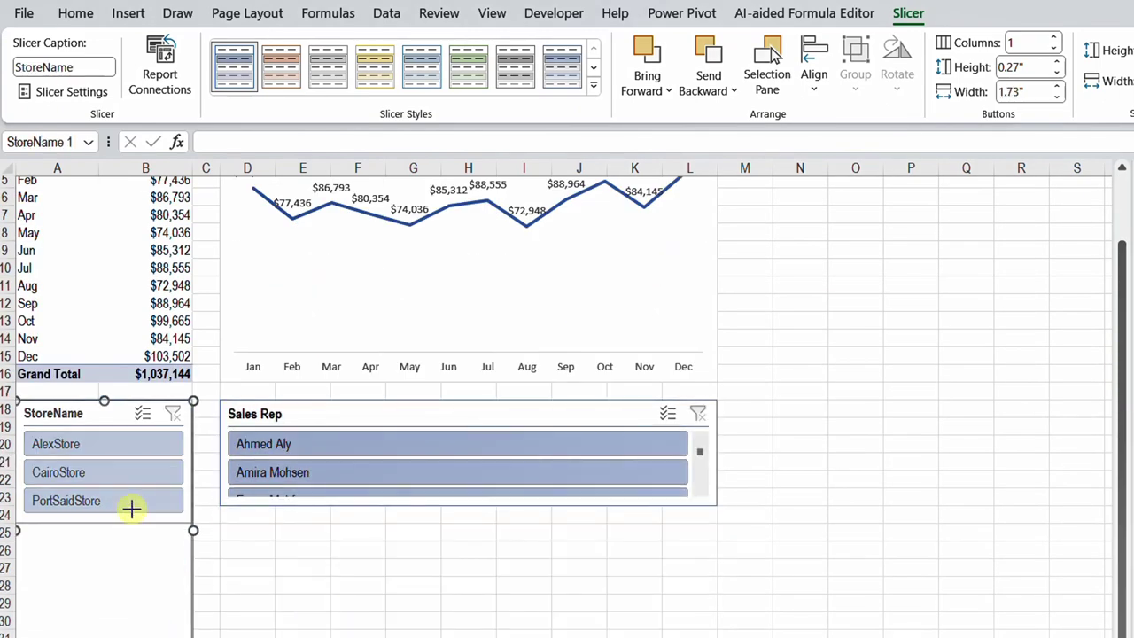
- Arrange the Sales Rep slicer's buttons in 5 columns and size both slicers to the same height, ending at row 25
left_click(468, 504)
left_click(1028, 43)
type("5")
left_click(193, 447)
left_click_drag(144, 530, 144, 529)
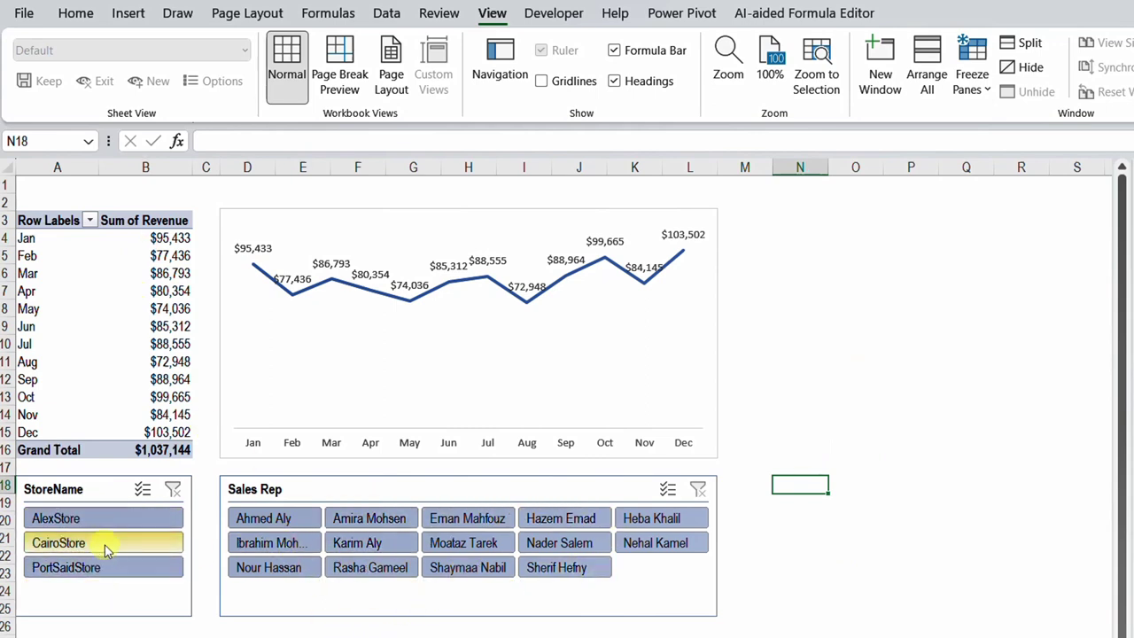
- Filter to AlexStore alone, clear it, and select AlexStore and CairoStore together in the StoreName slicer
left_click(99, 520)
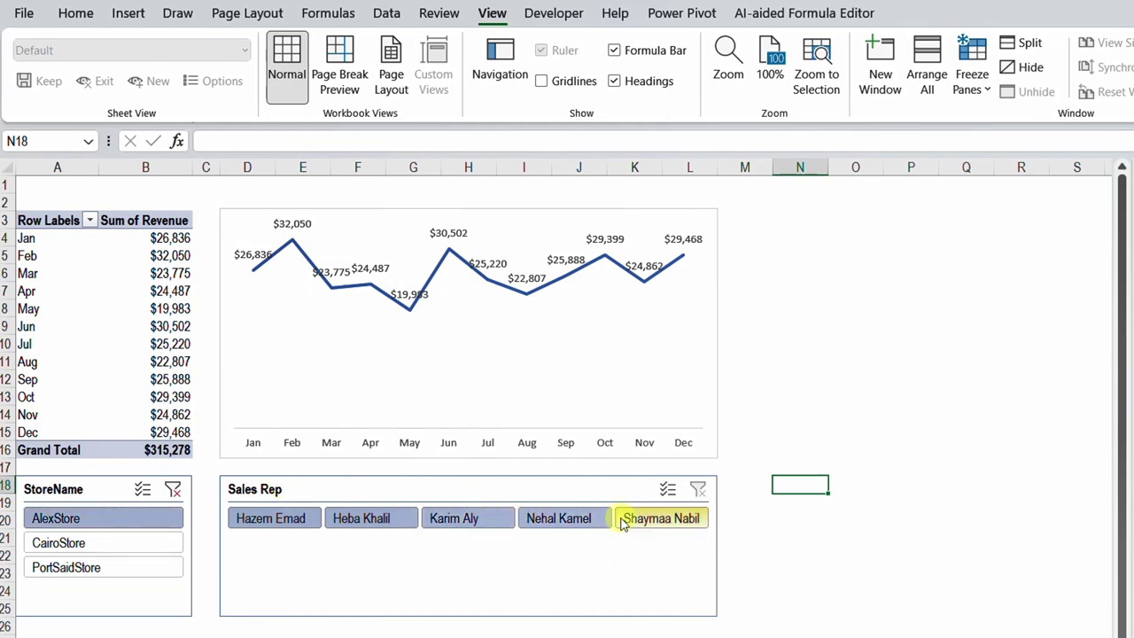
left_click(173, 492)
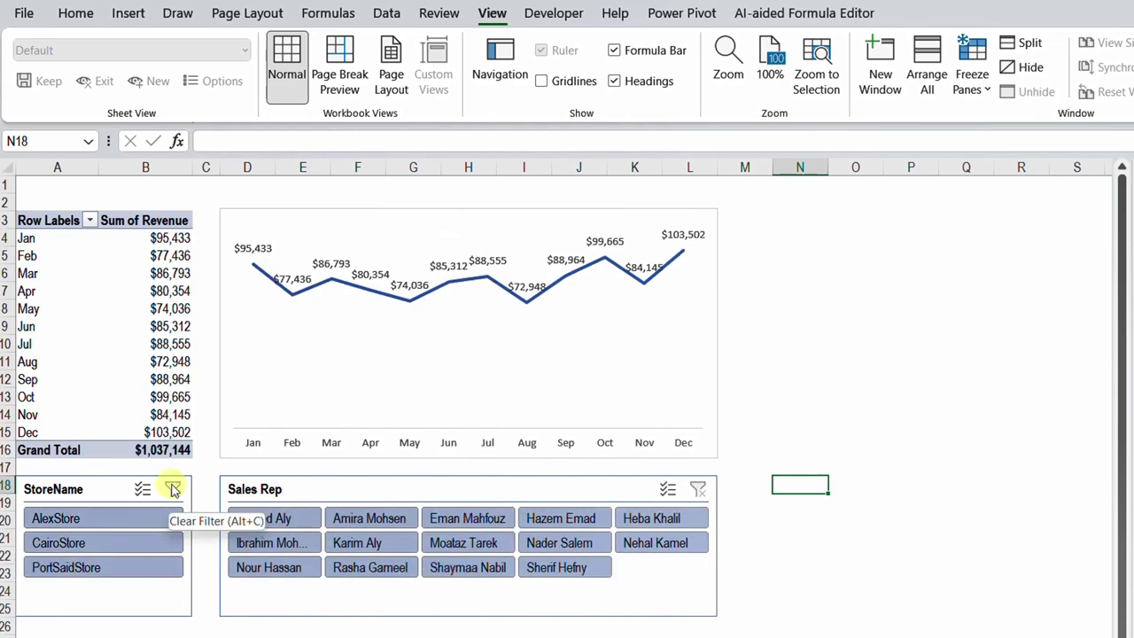
left_click(151, 521)
left_click(150, 536, "ctrl")
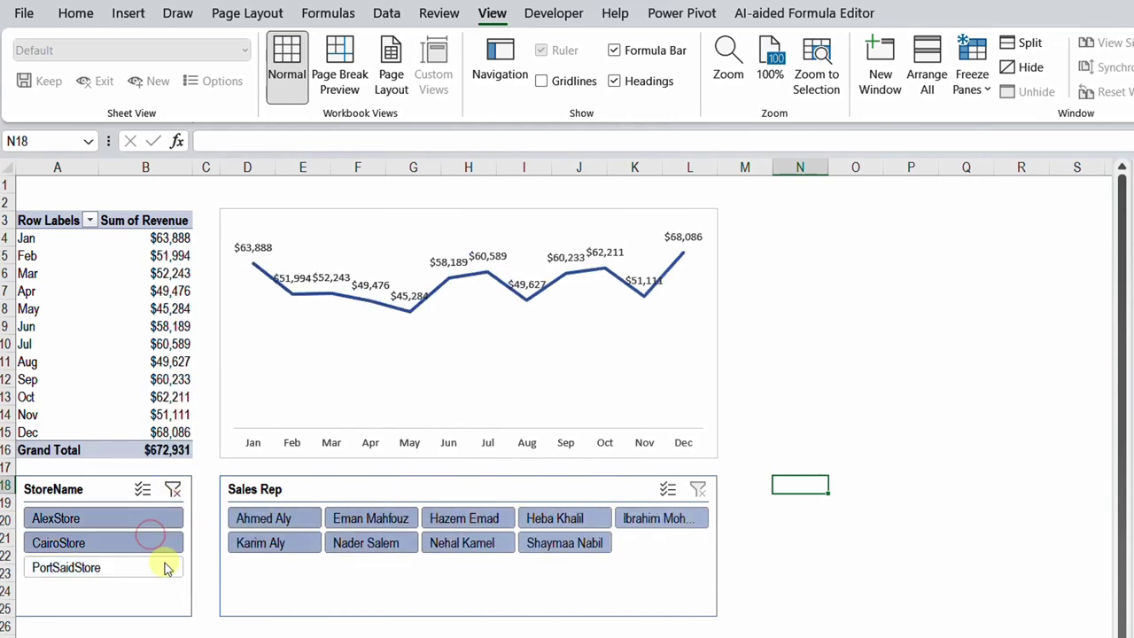
- Try adjacent and non-adjacent multiple selections of sales reps in the Sales Rep slicer, and clear its filter
left_click_drag(386, 551, 446, 540)
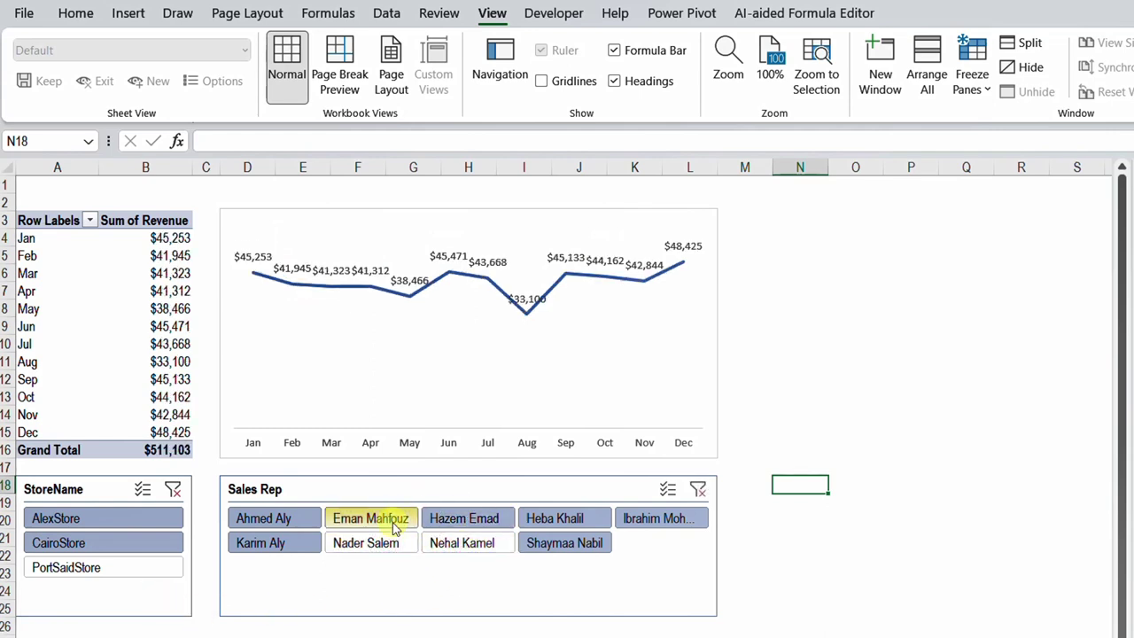
left_click(263, 518)
left_click_drag(534, 523, 481, 519)
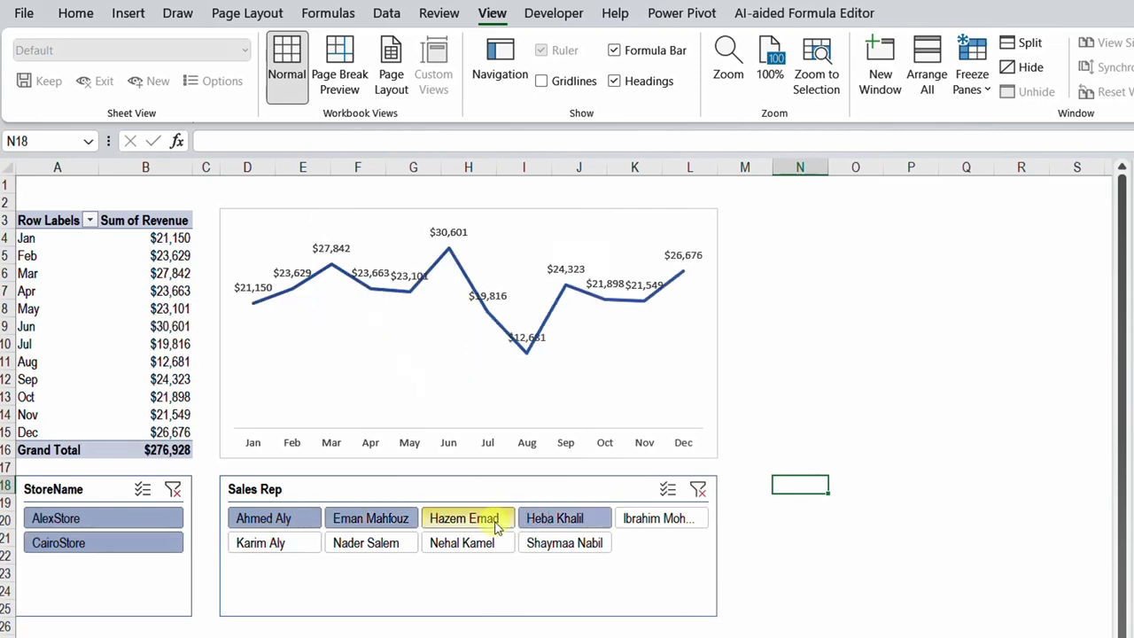
left_click(295, 521)
left_click(572, 546, "ctrl")
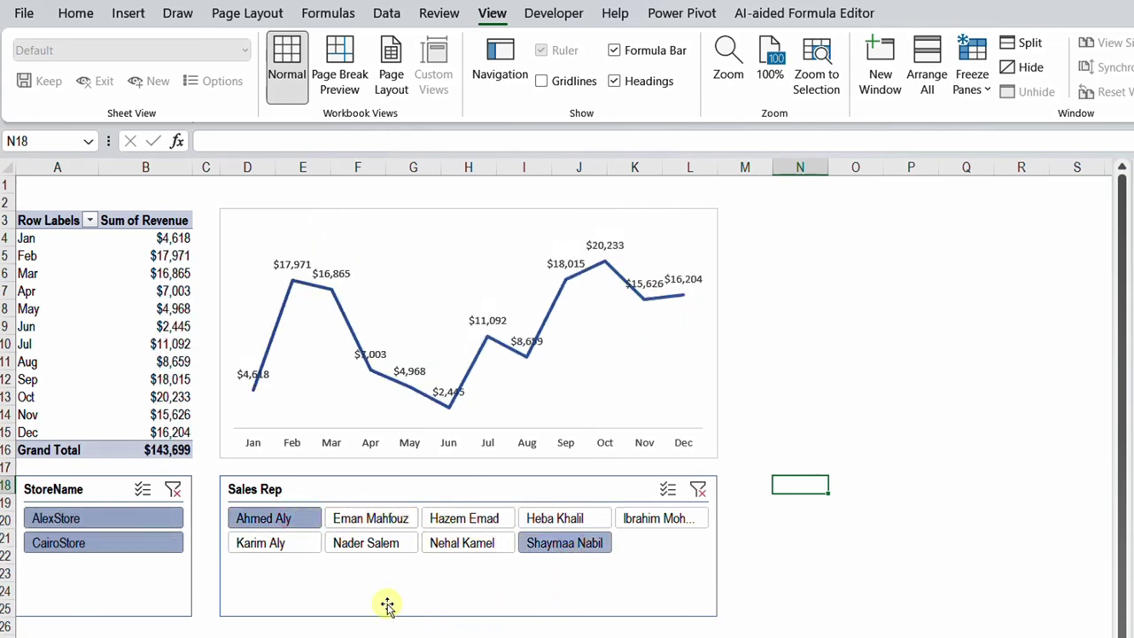
left_click(698, 489)
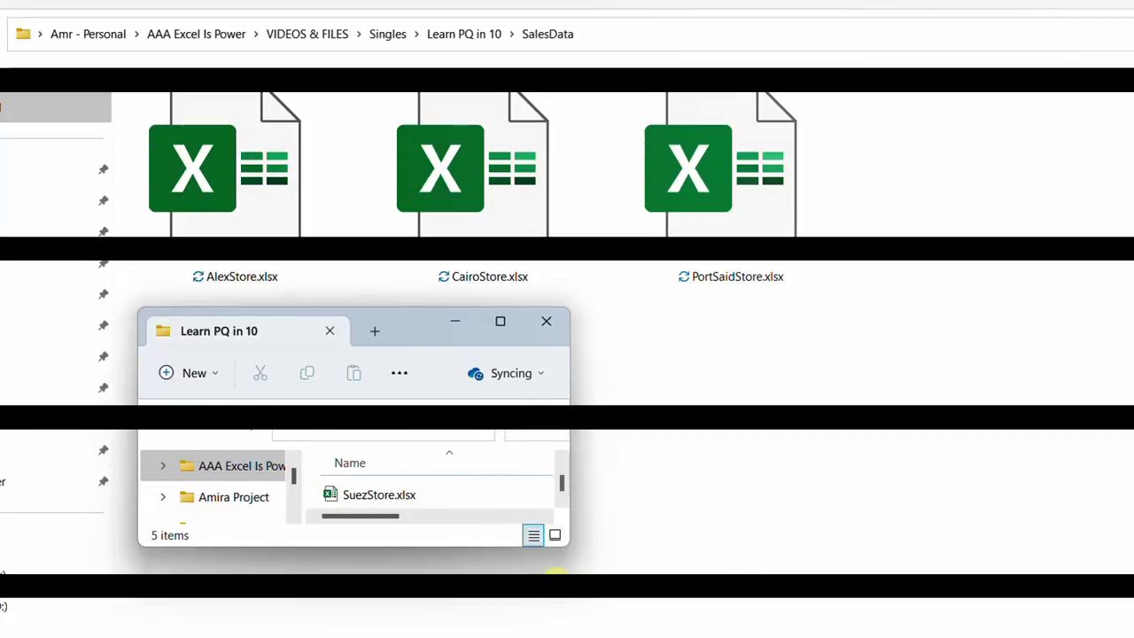
- In File Explorer, transfer SuezStore.xlsx from the Learn PQ in 10 folder into the SalesData folder
left_click(403, 498)
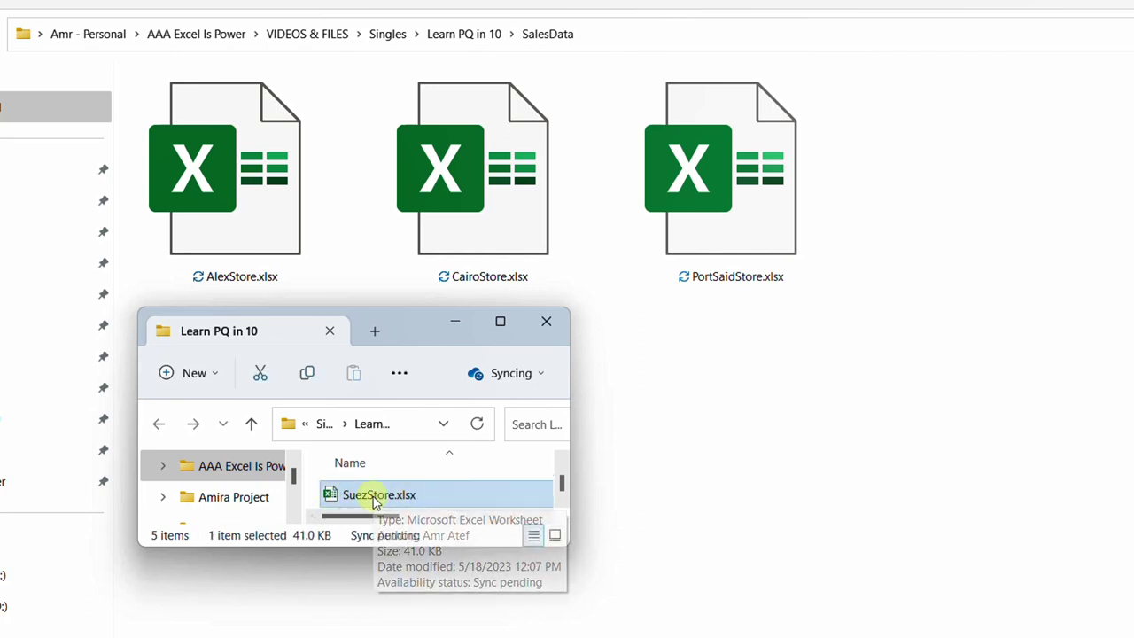
left_click(661, 426)
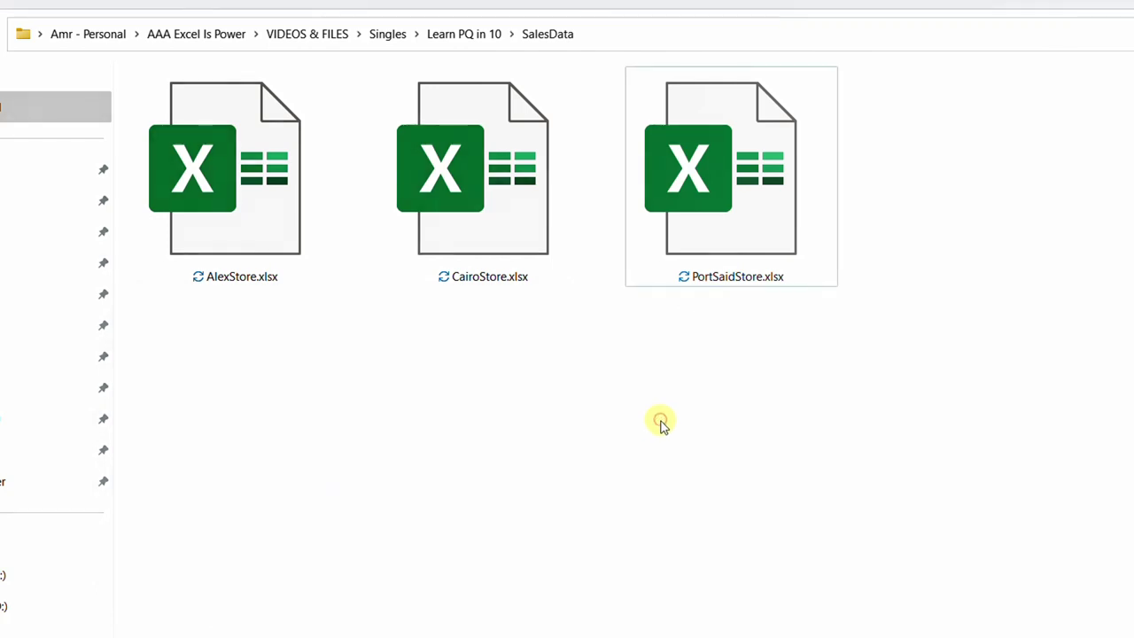
key("ctrl+v")
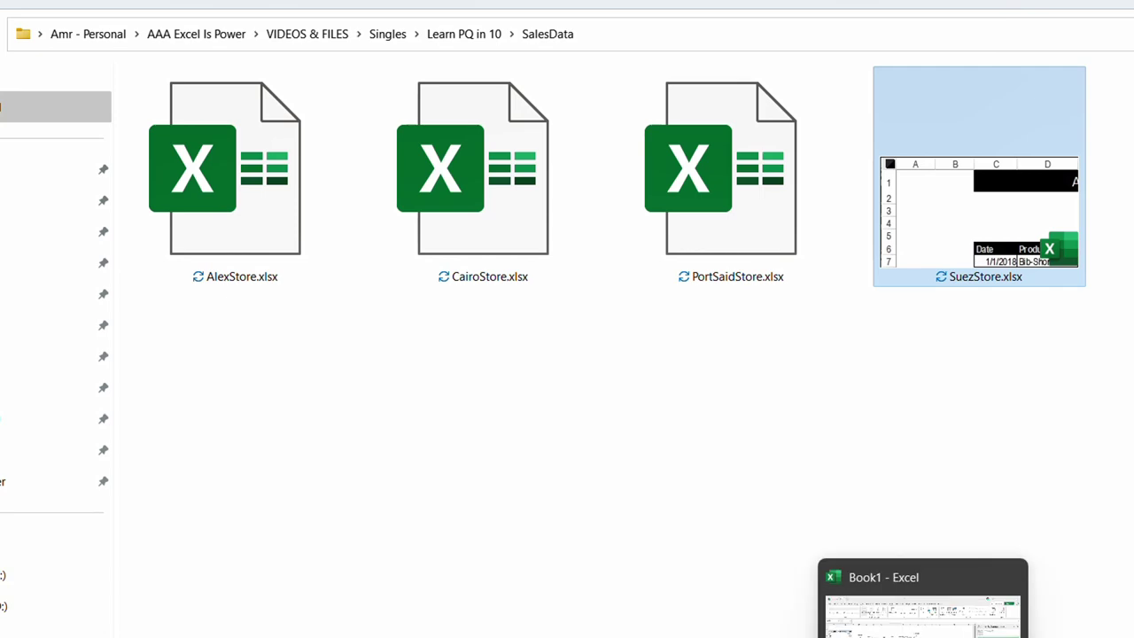
- Switch back to the Book1 workbook in Excel and refresh the query table to bring in the new store's data
left_click(923, 620)
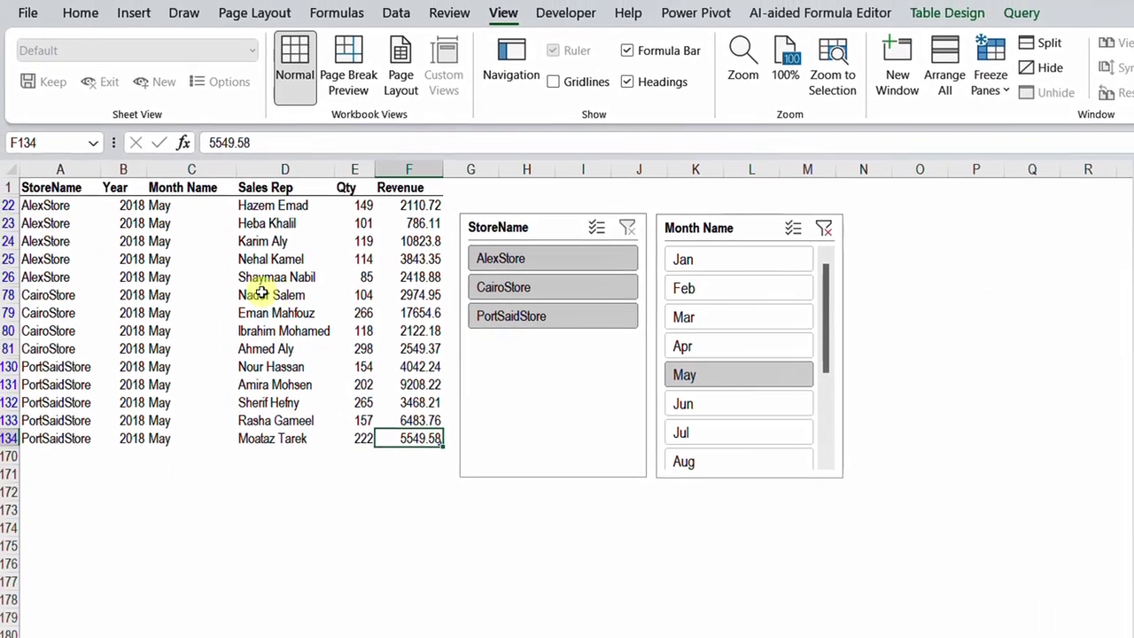
right_click(268, 277)
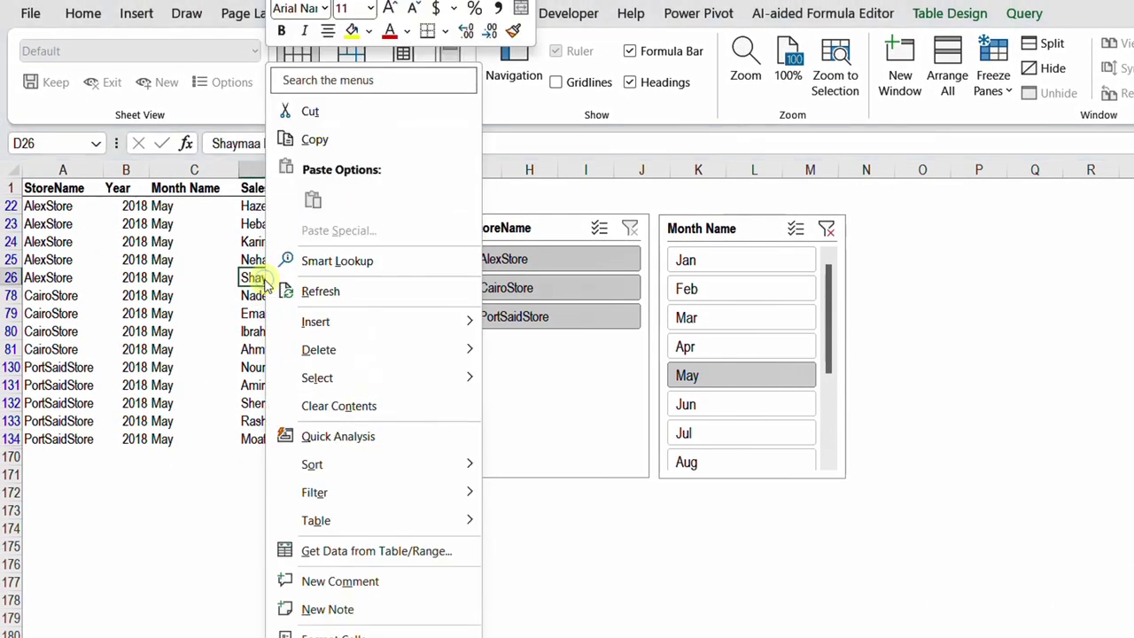
left_click(315, 292)
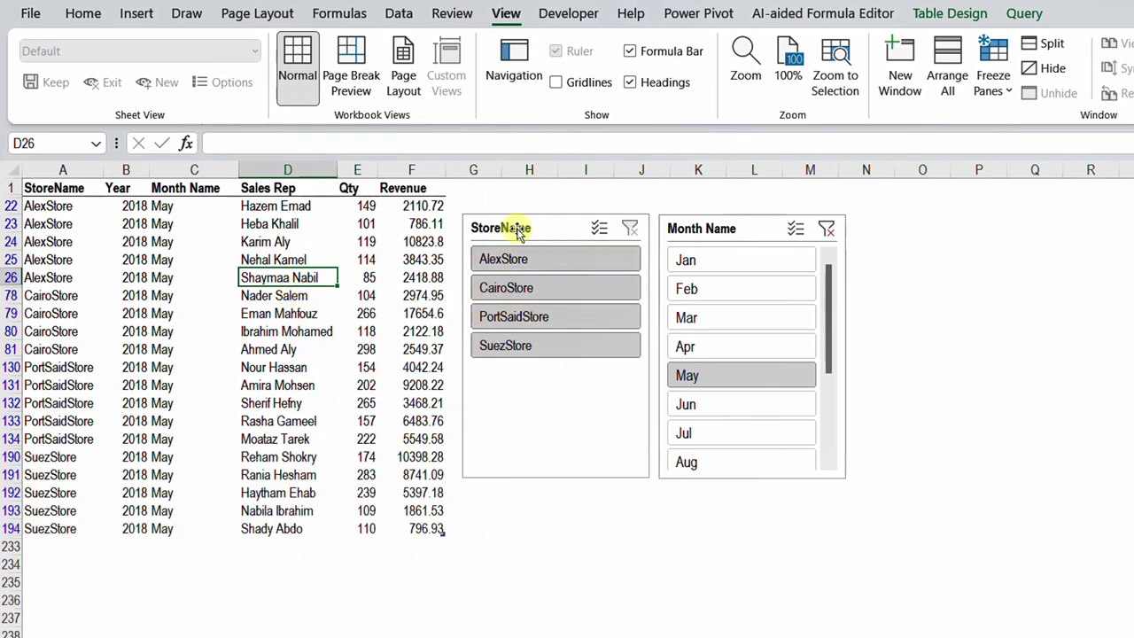
- Filter the refreshed table to SuezStore and show its rows for Jan and for Mar in turn
left_click(535, 348)
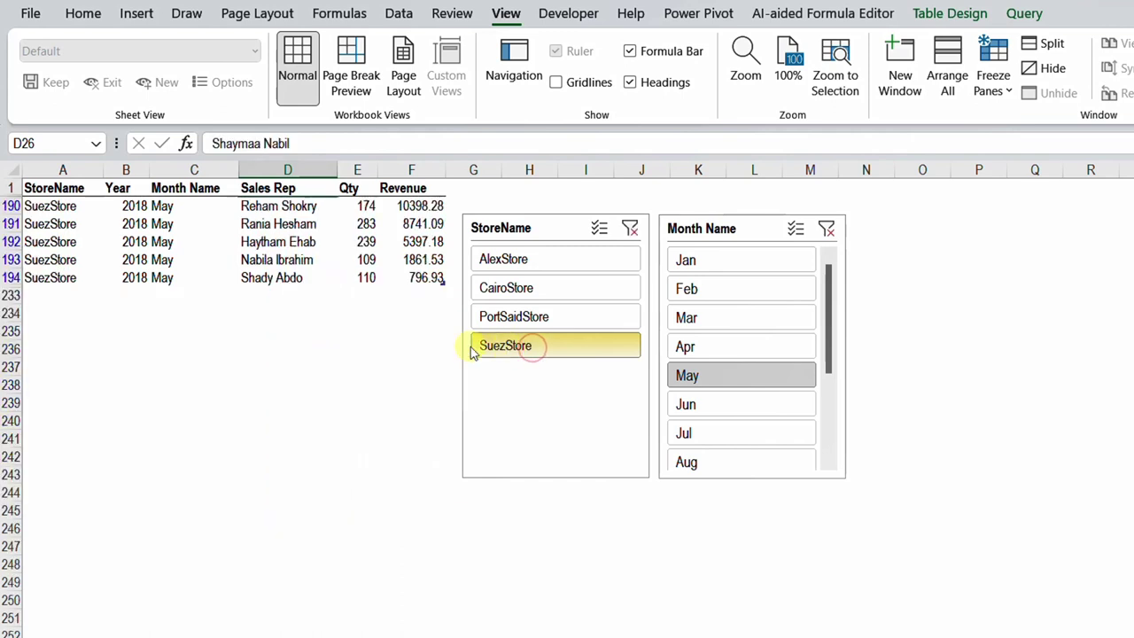
left_click(756, 260)
left_click(756, 319)
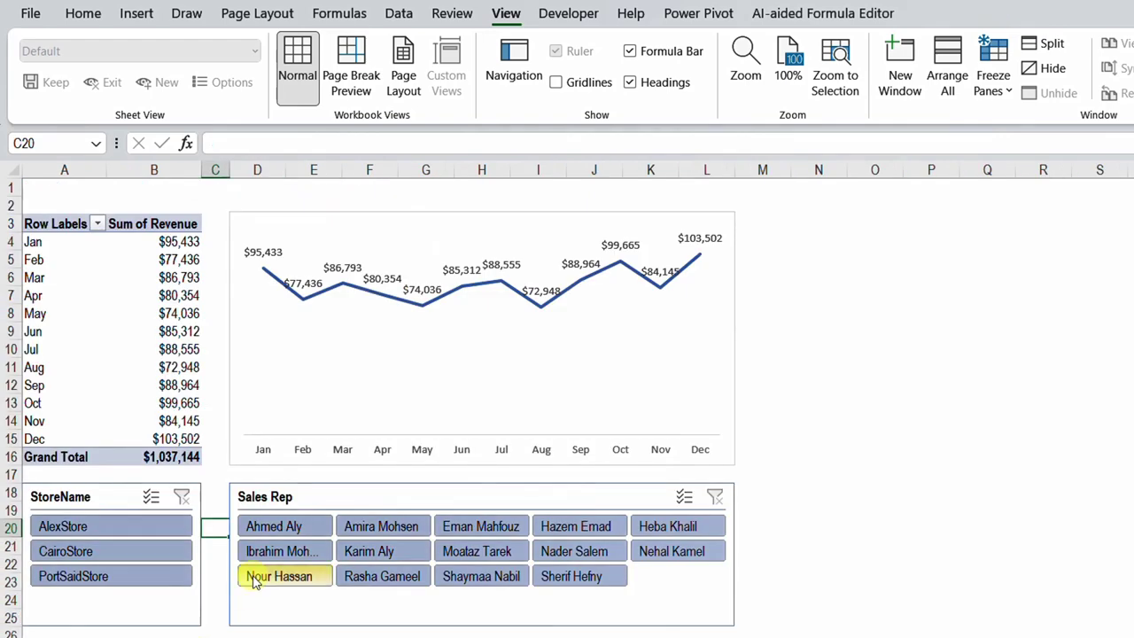
- Refresh the monthly sales PivotTable and filter it to SuezStore
right_click(73, 333)
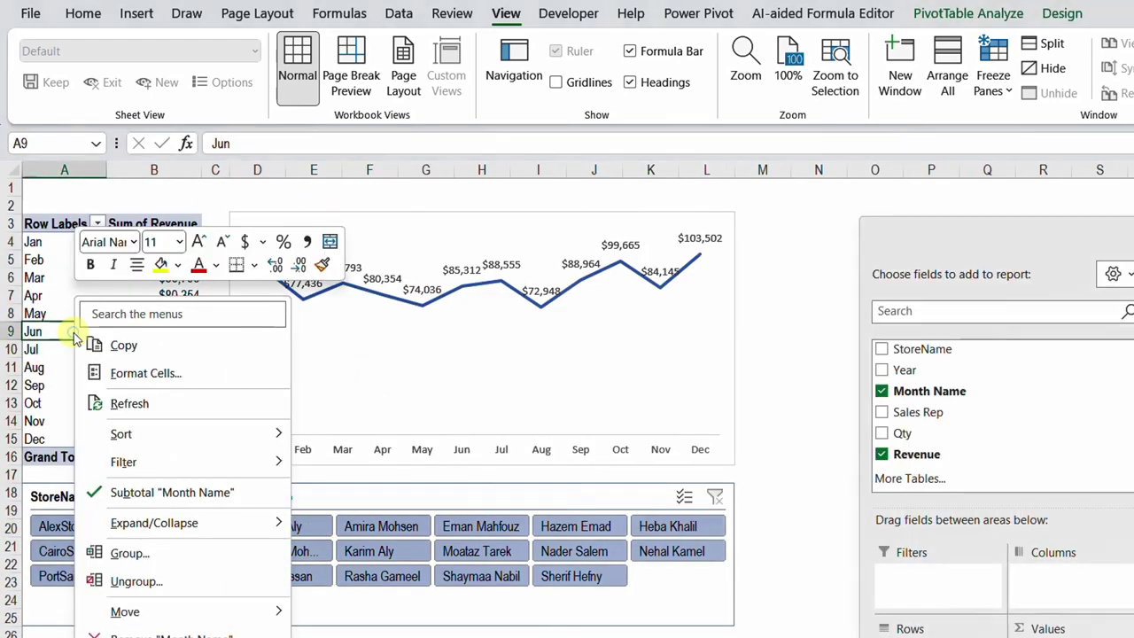
left_click(129, 404)
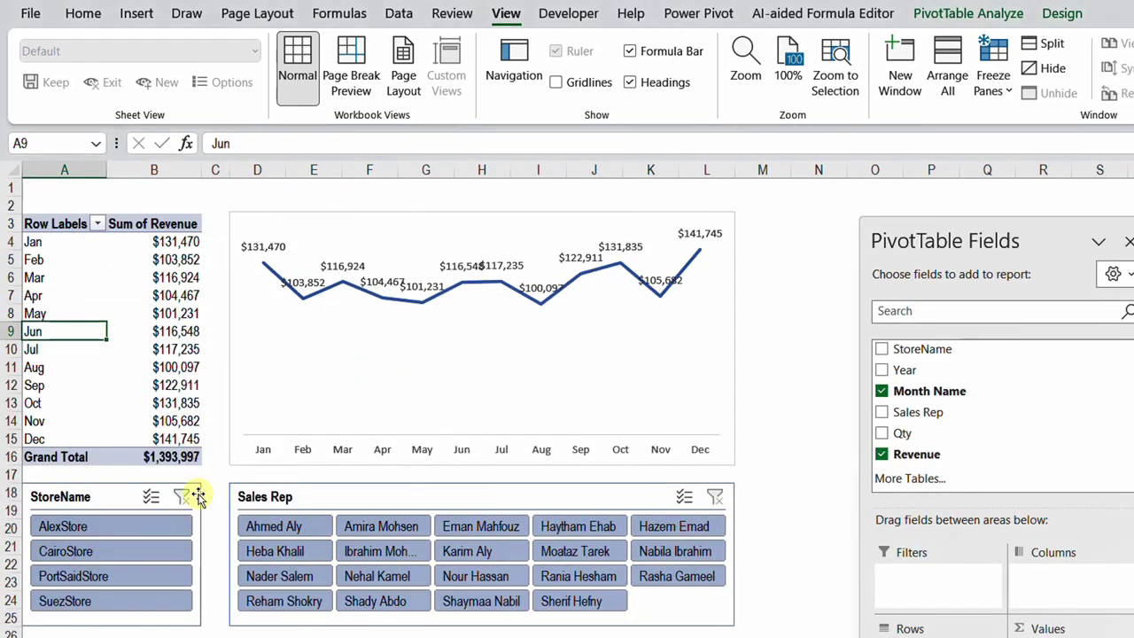
left_click(133, 602)
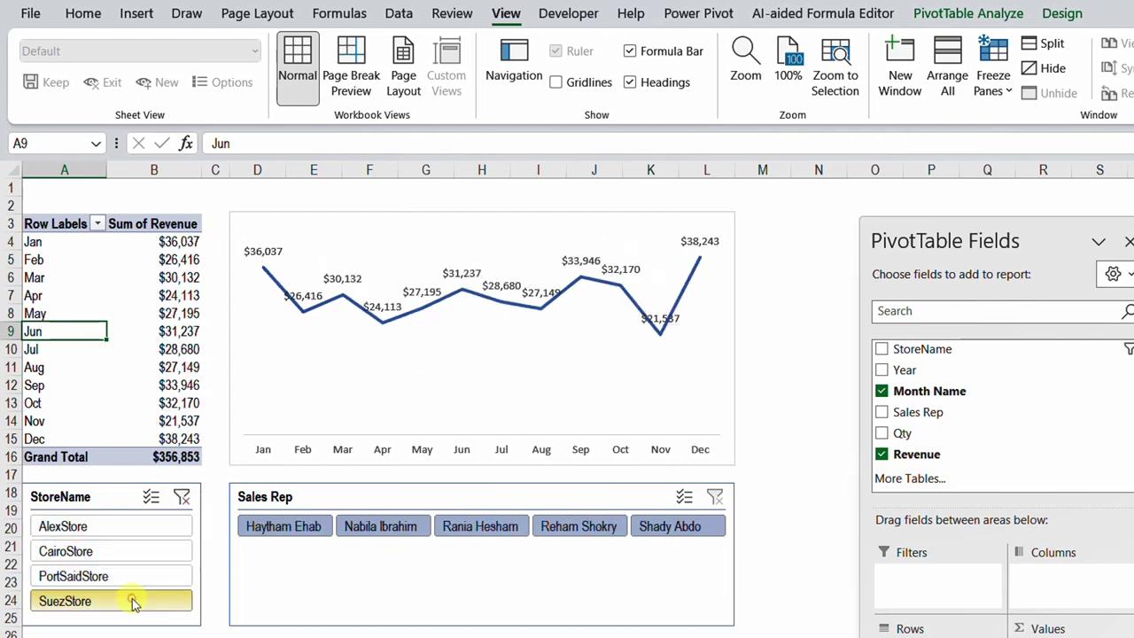
- Filter by the first three SuezStore sales reps one at a time, and clear the StoreName filter
left_click(293, 527)
left_click(362, 532)
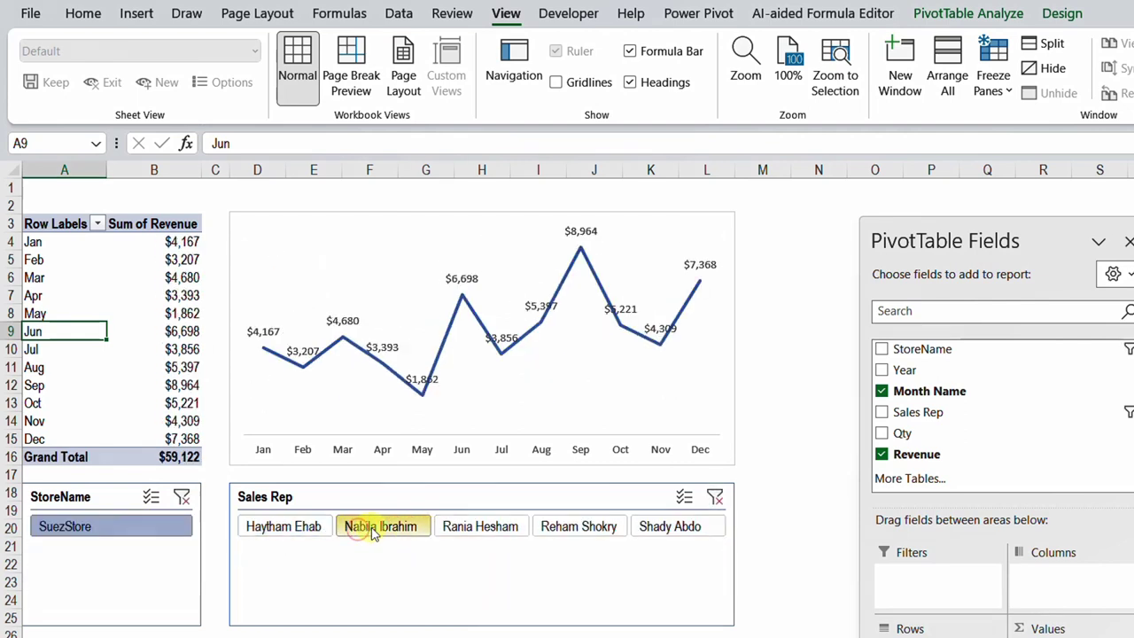
left_click(458, 528)
left_click(182, 498)
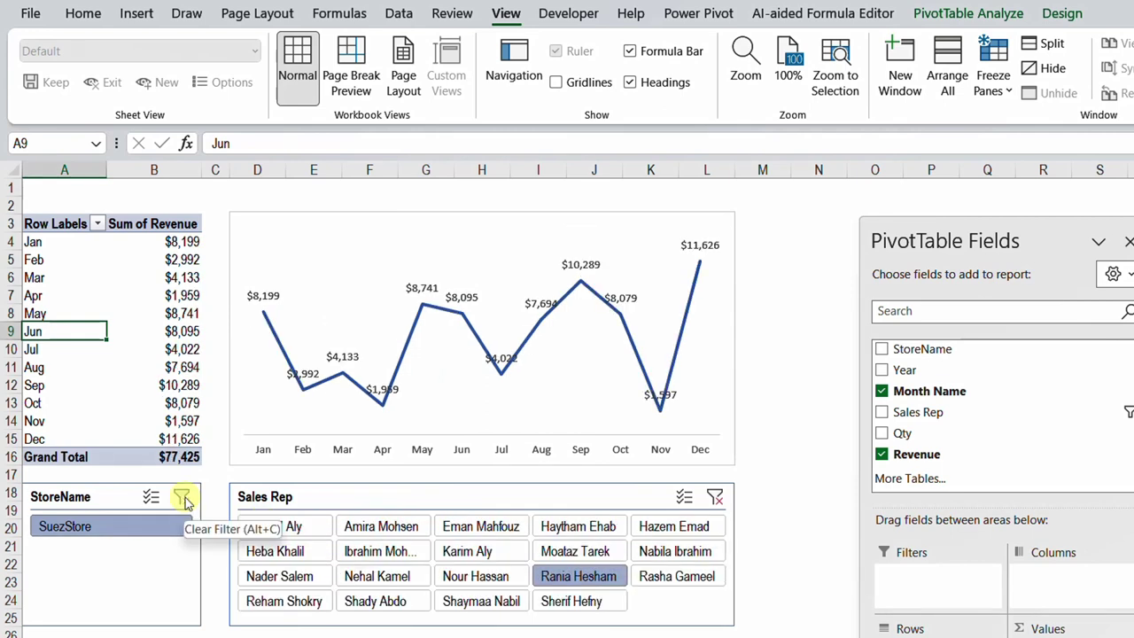